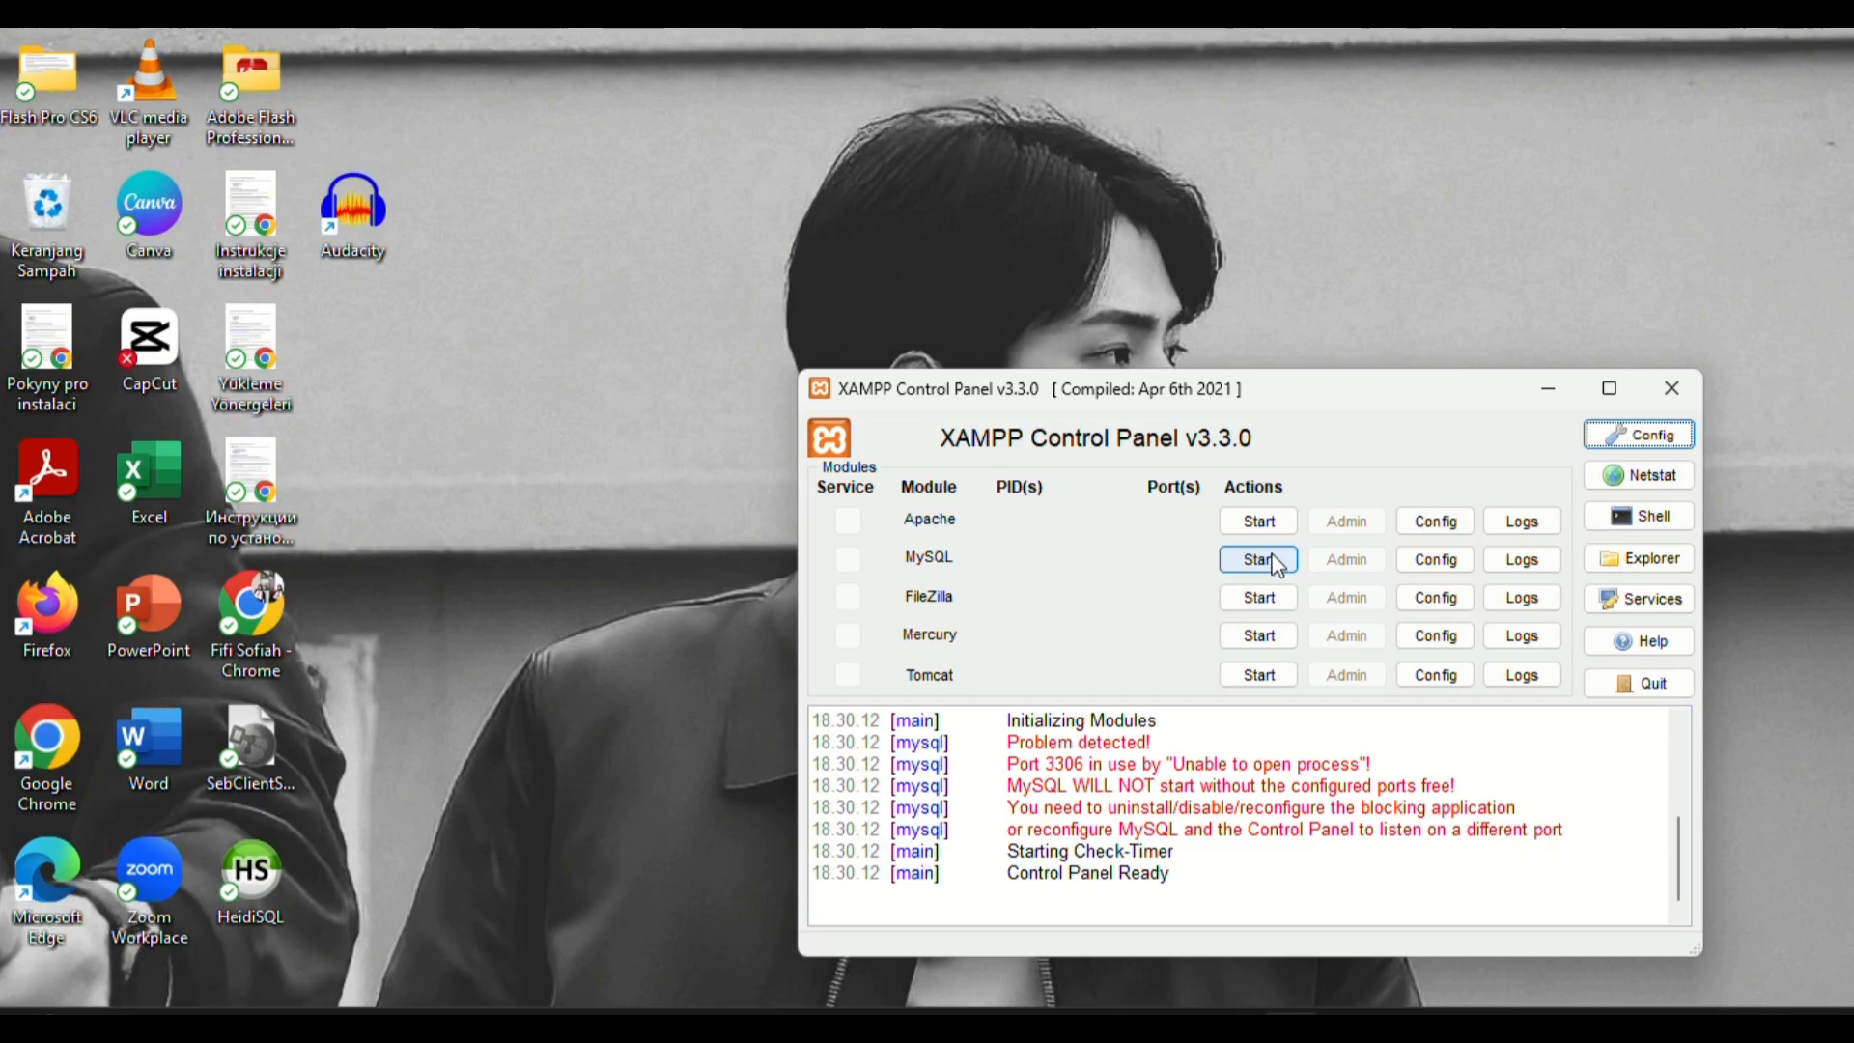
Try to start the MySQL module in XAMPP and switch to HeidiSQL's session manager.
{"action": "left_click", "coordinate": [1260, 568]}
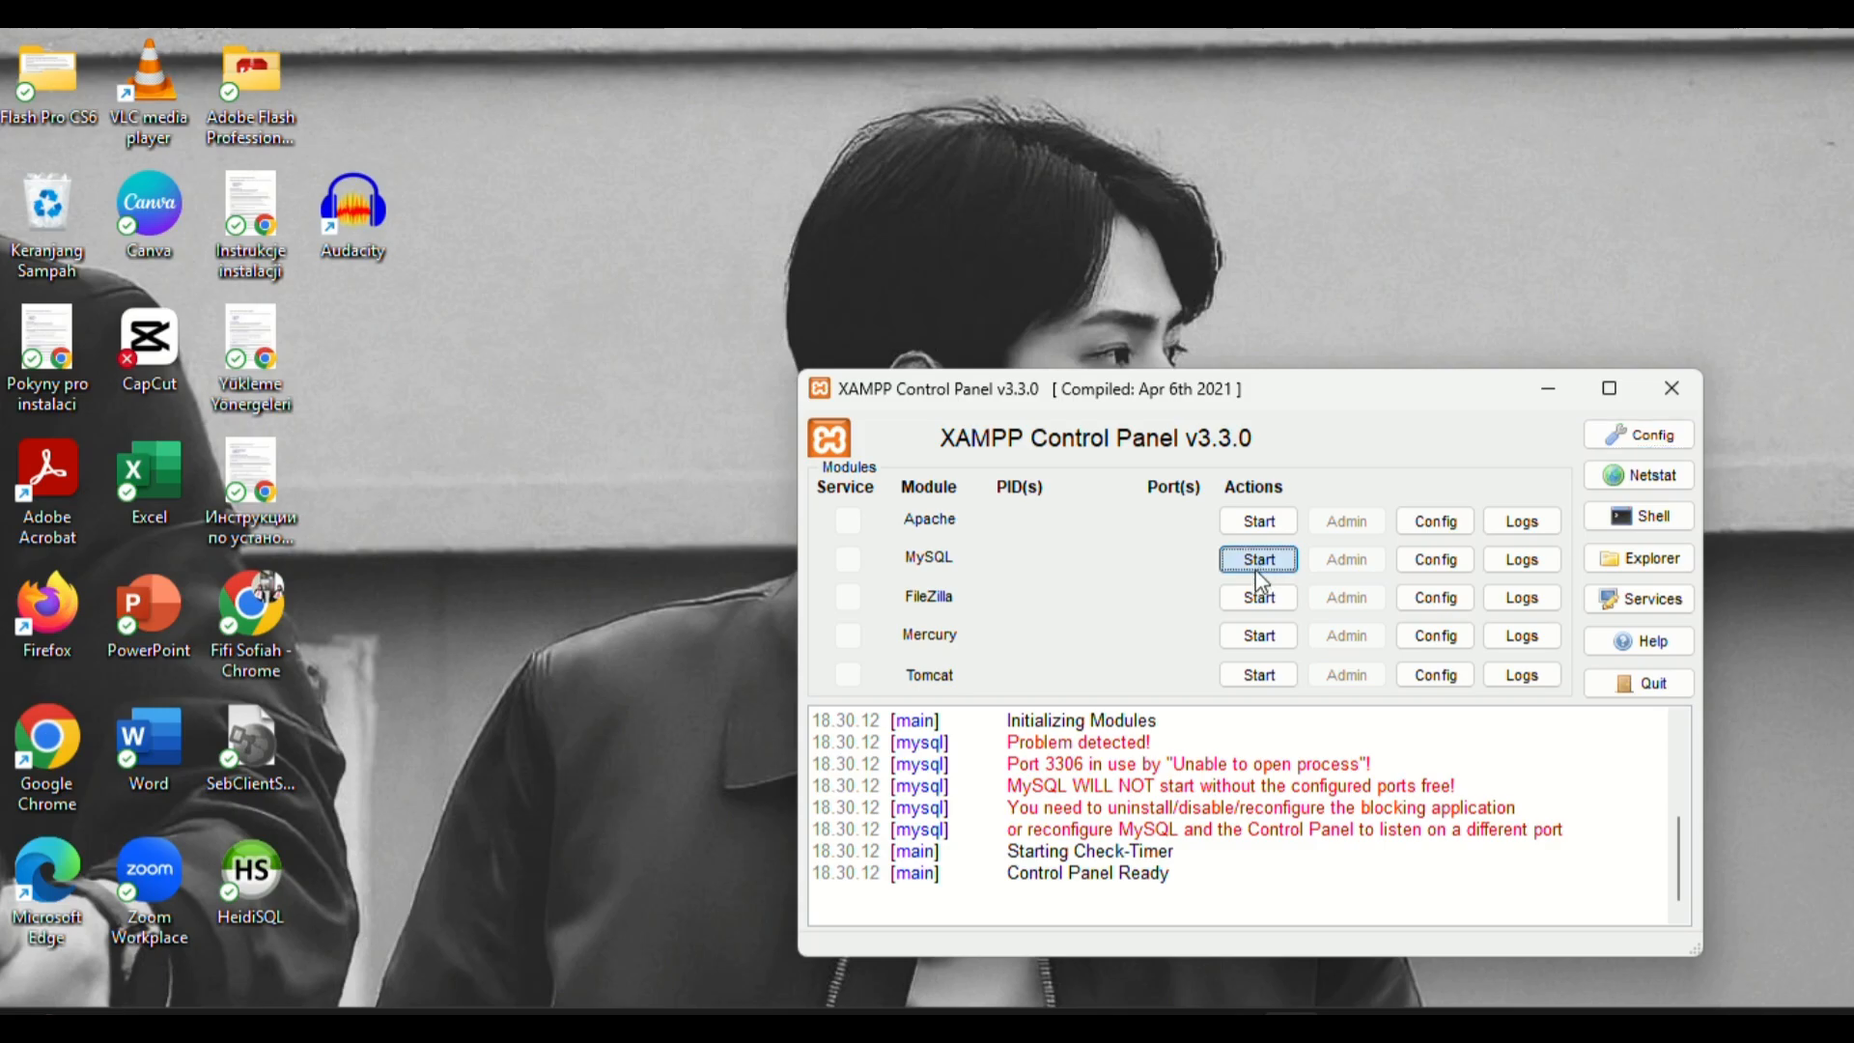
{"action": "key", "text": "super+s"}
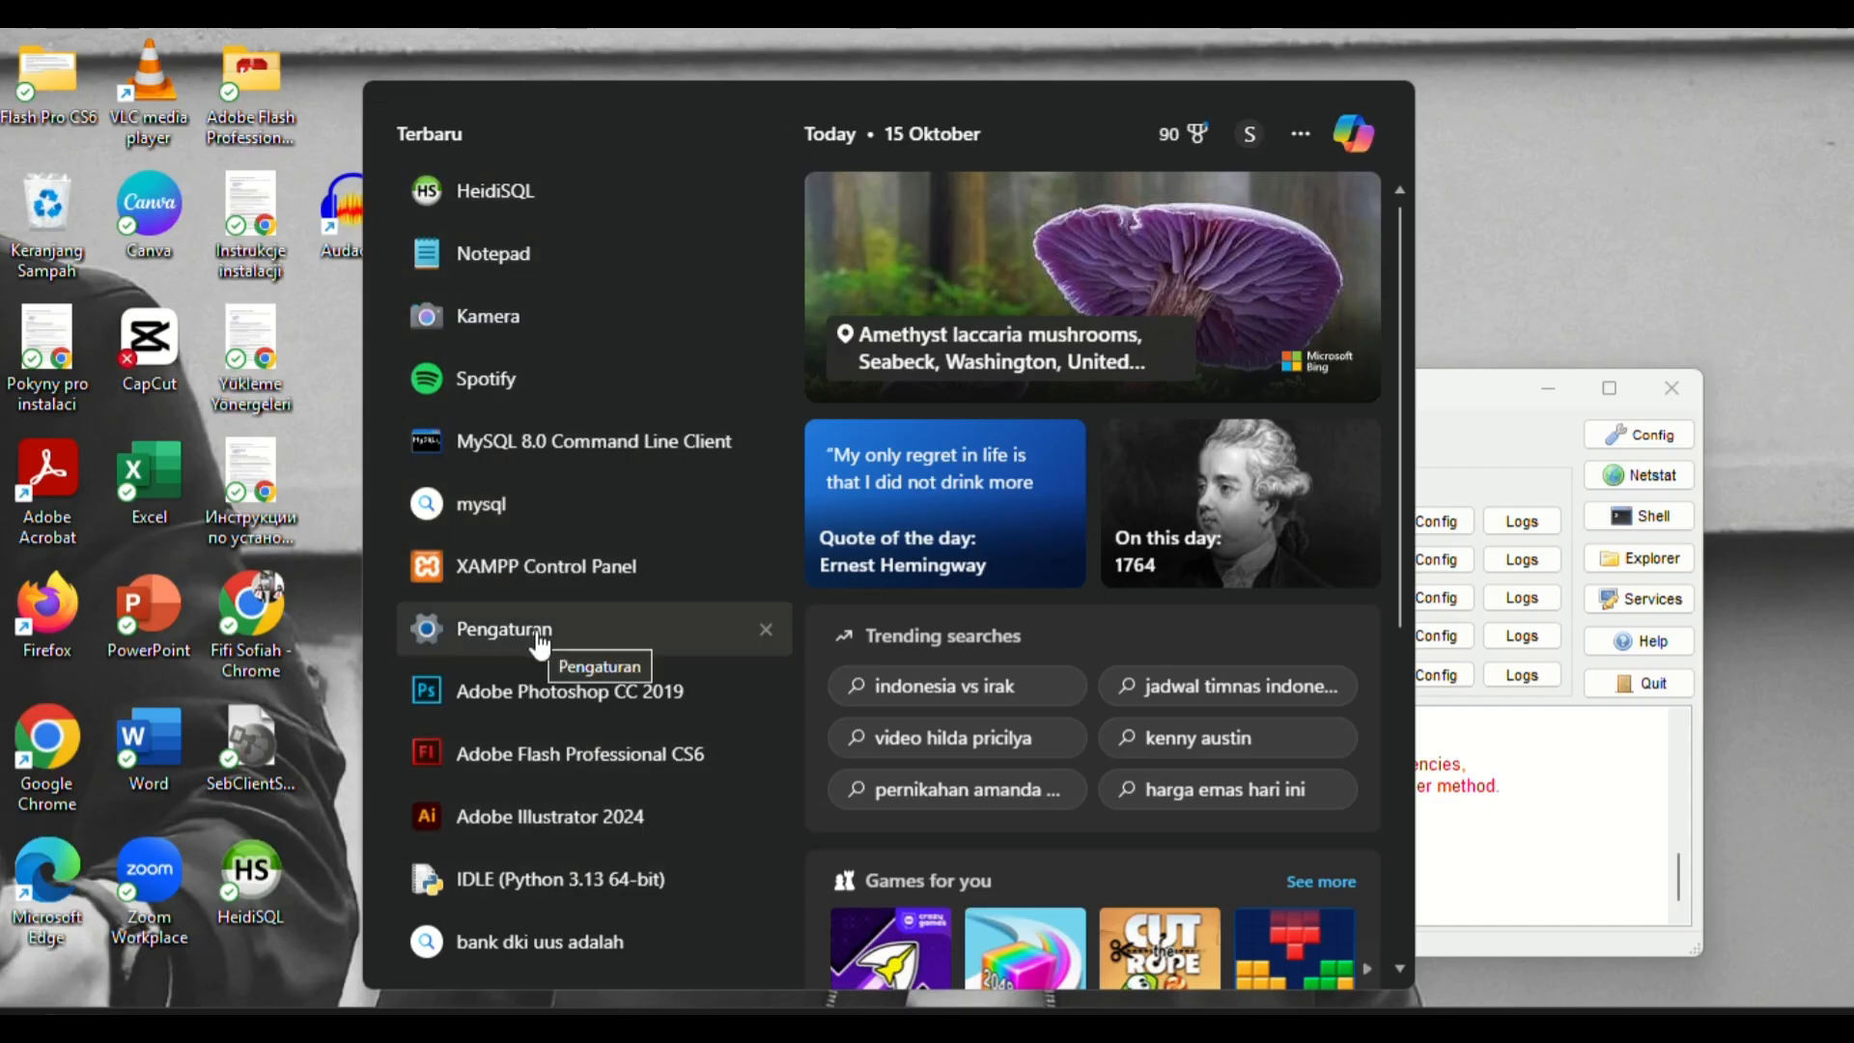
{"action": "type", "text": "hei"}
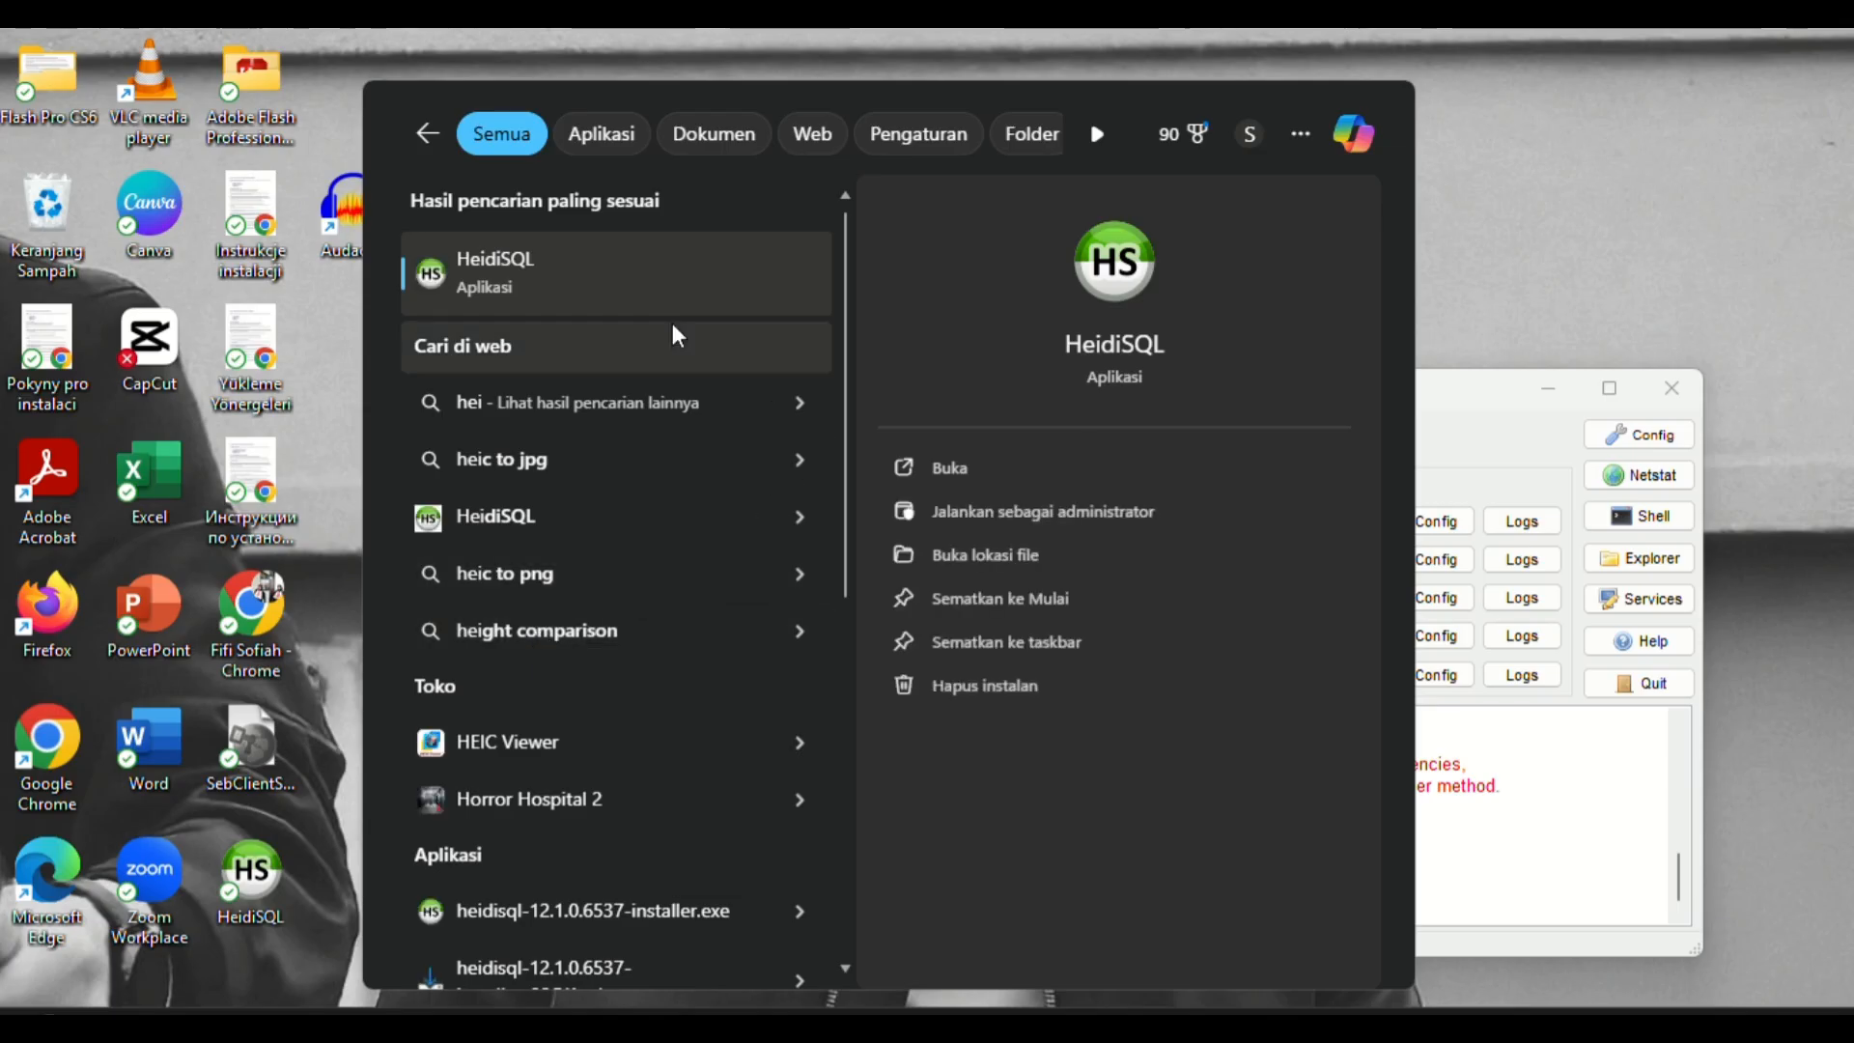
{"action": "left_click", "coordinate": [969, 483]}
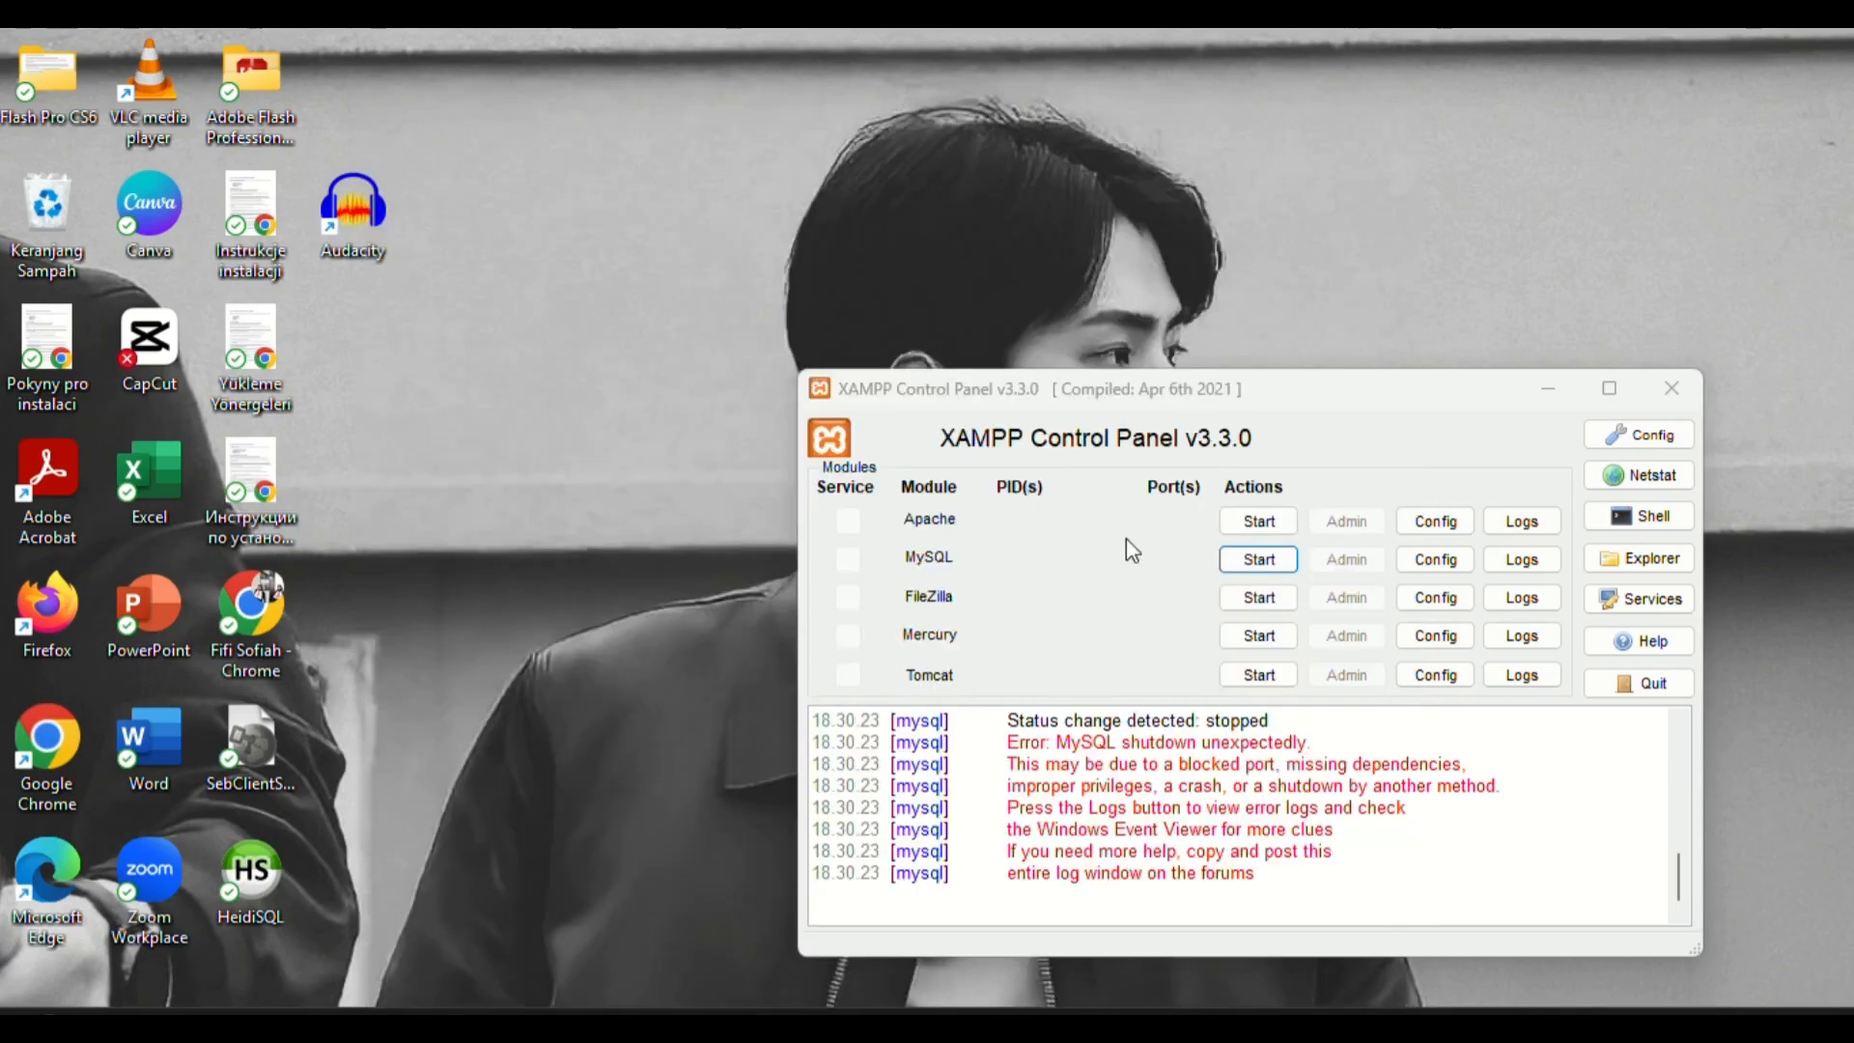
{"action": "left_click", "coordinate": [1253, 560]}
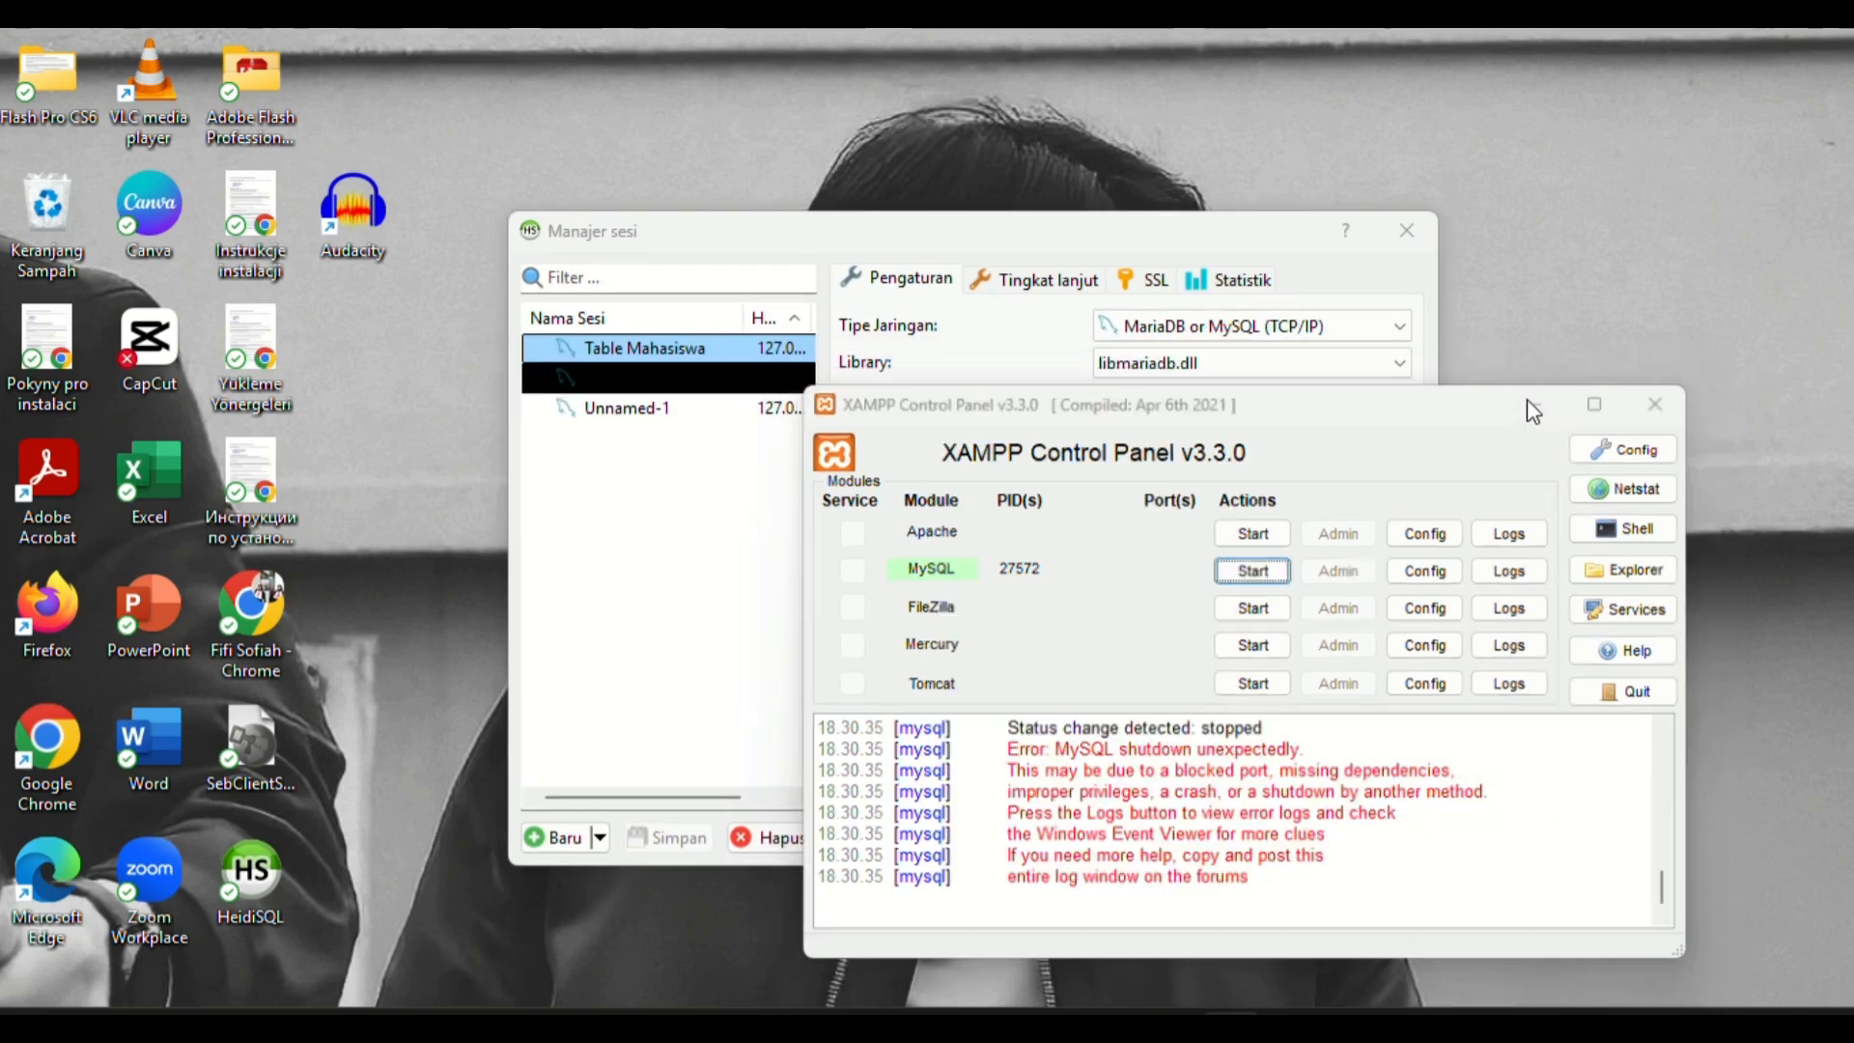
{"action": "left_click", "coordinate": [1535, 394]}
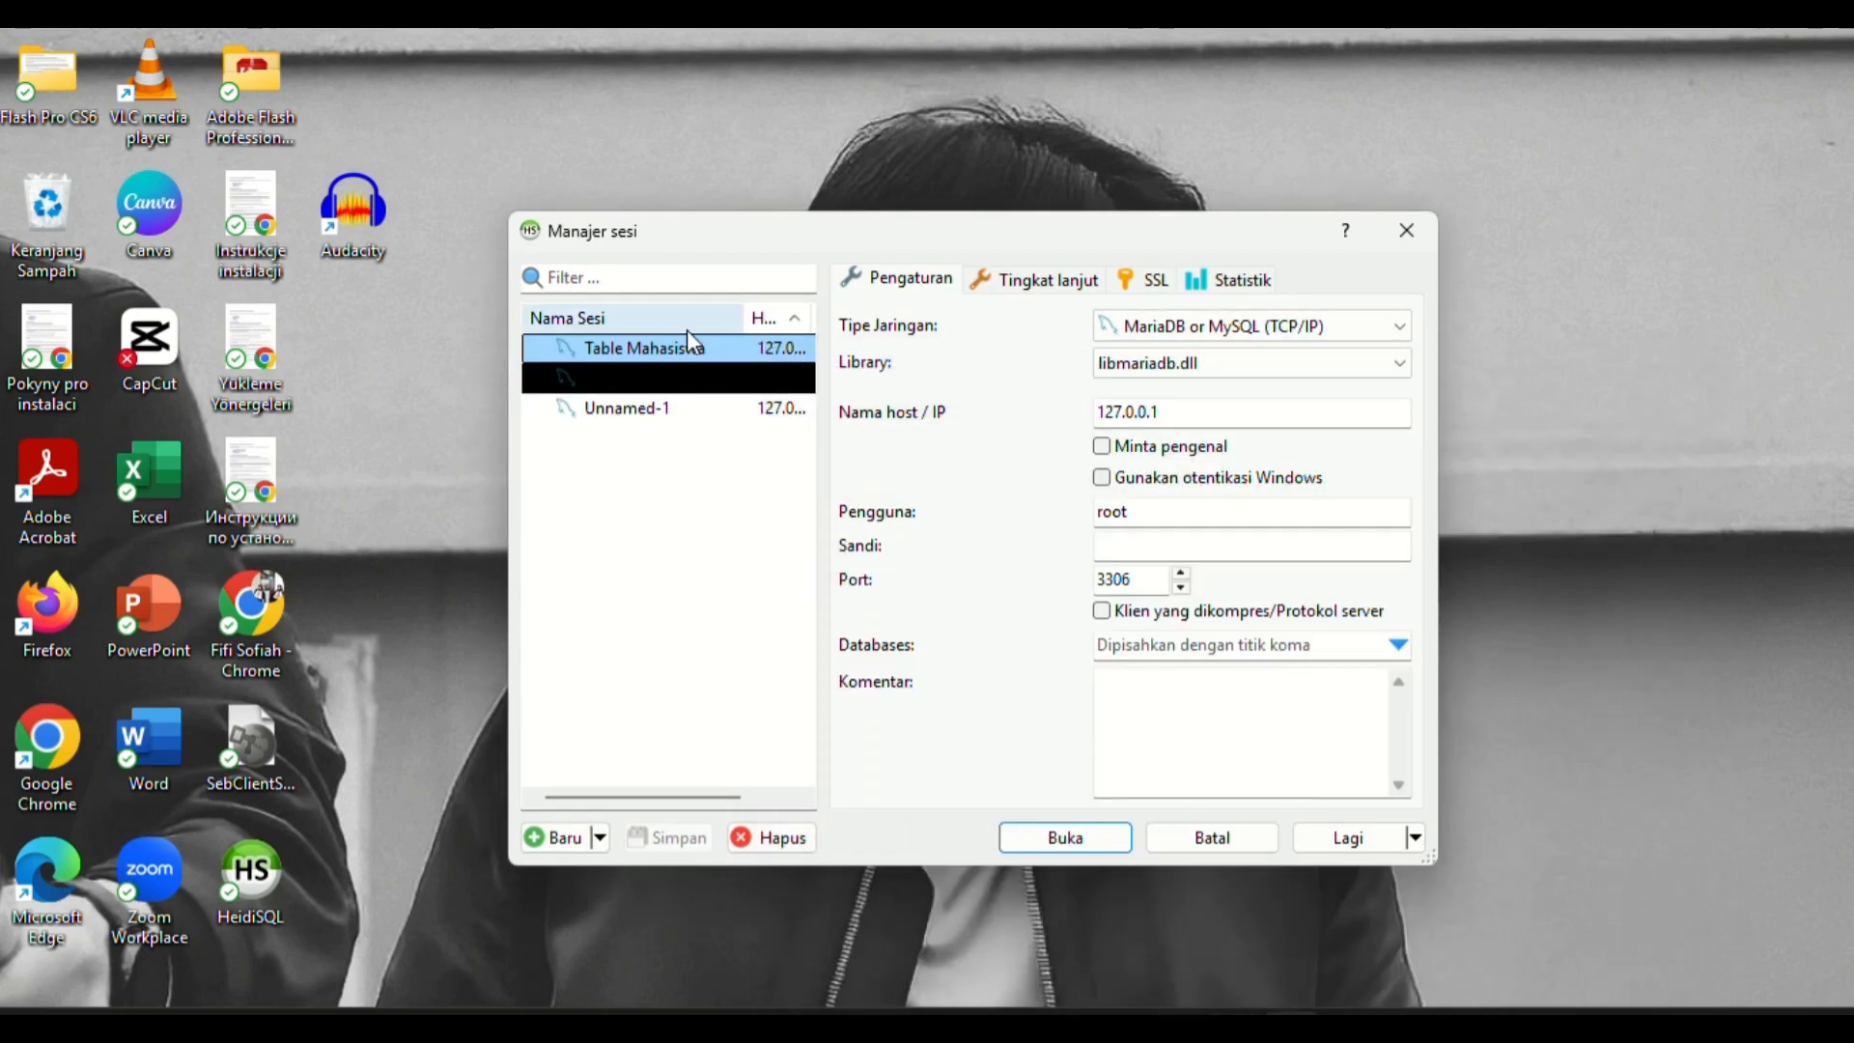
Enter the root account's password for the Table Mahasiswa session, open the connection and maximize its window.
{"action": "left_click", "coordinate": [1173, 549]}
{"action": "type", "text": "••"}
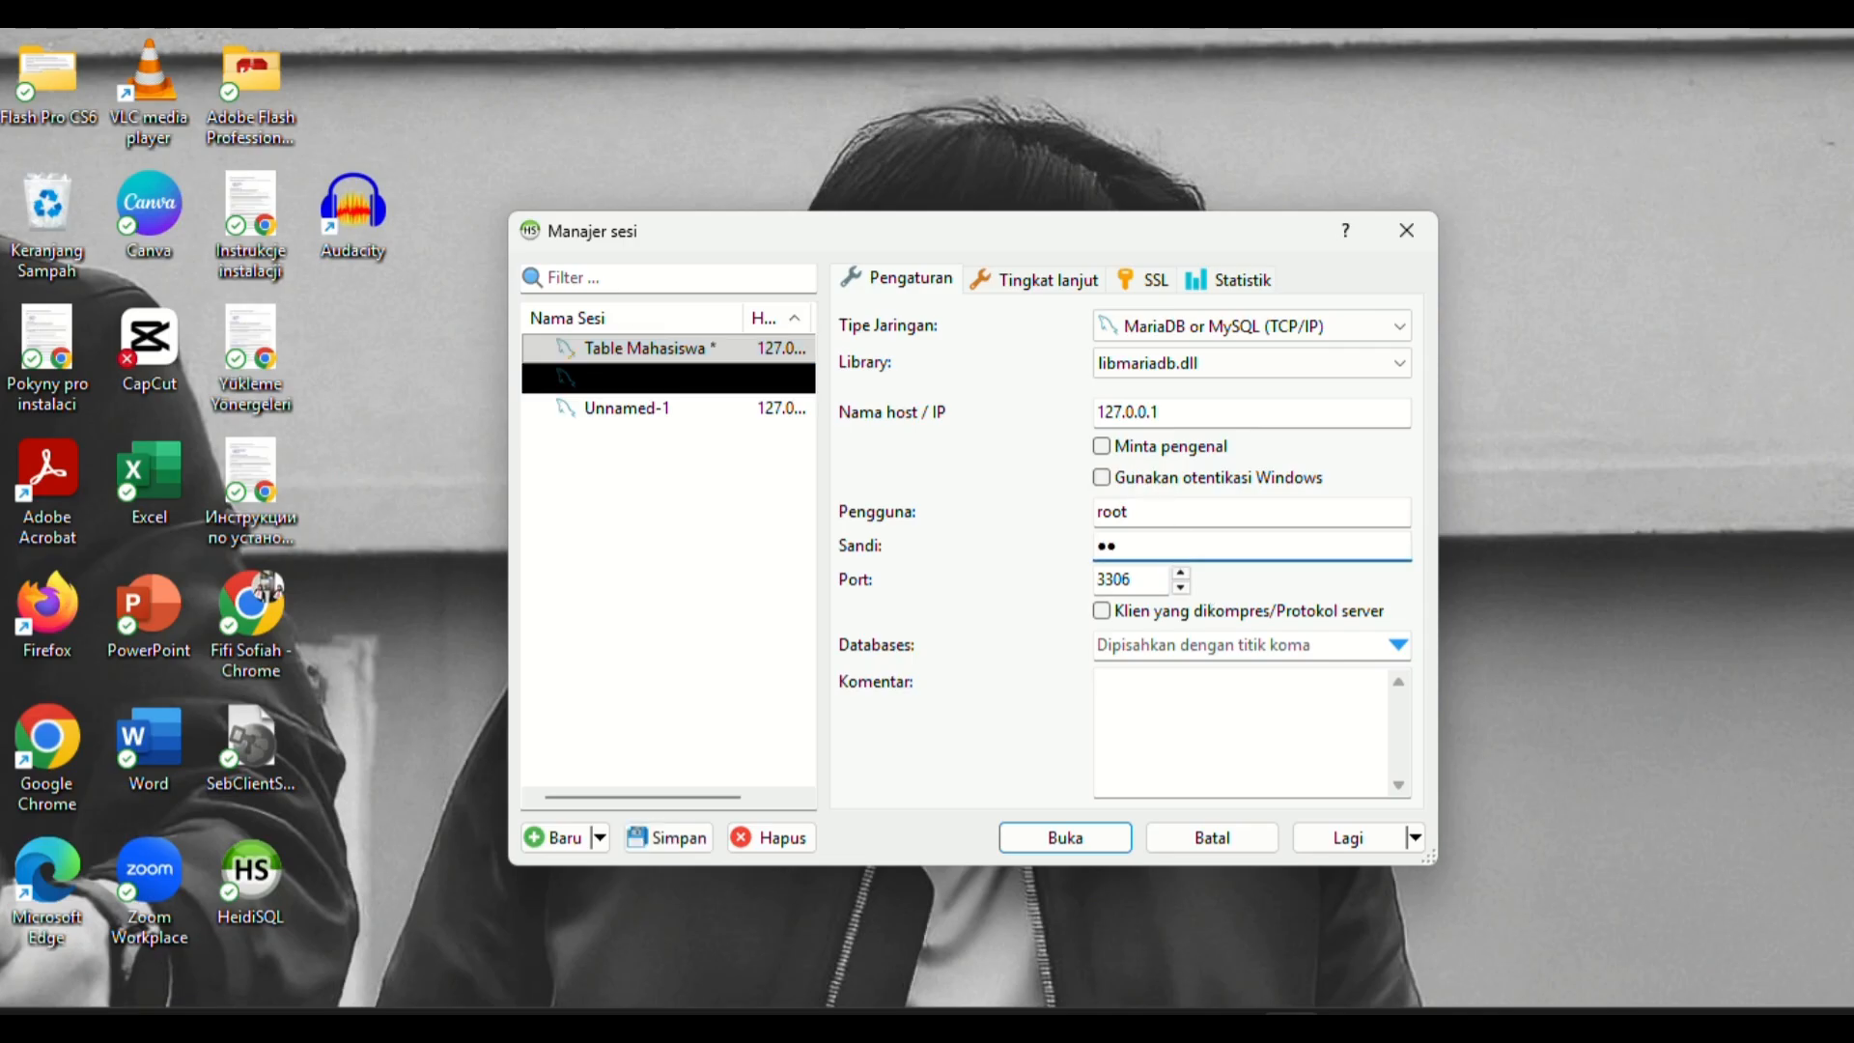
{"action": "type", "text": "••••••••"}
{"action": "left_click", "coordinate": [1070, 838]}
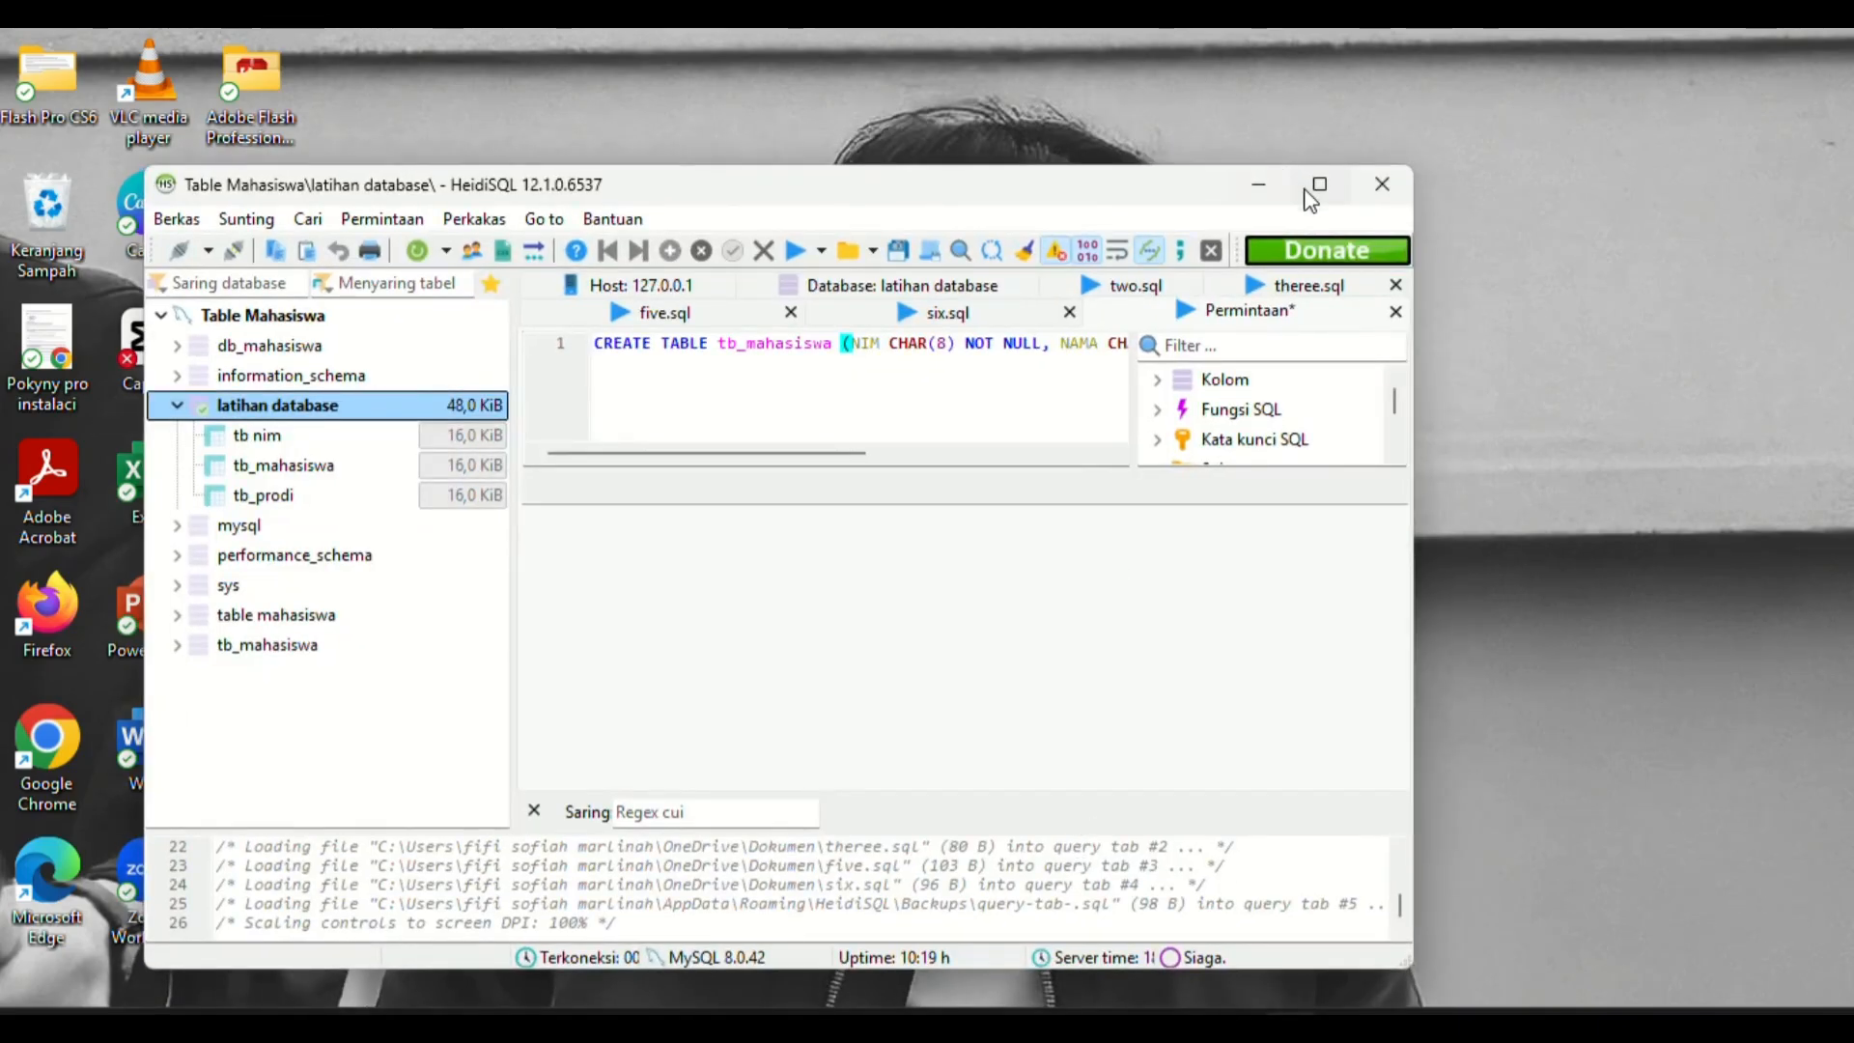
{"action": "left_click", "coordinate": [1306, 189]}
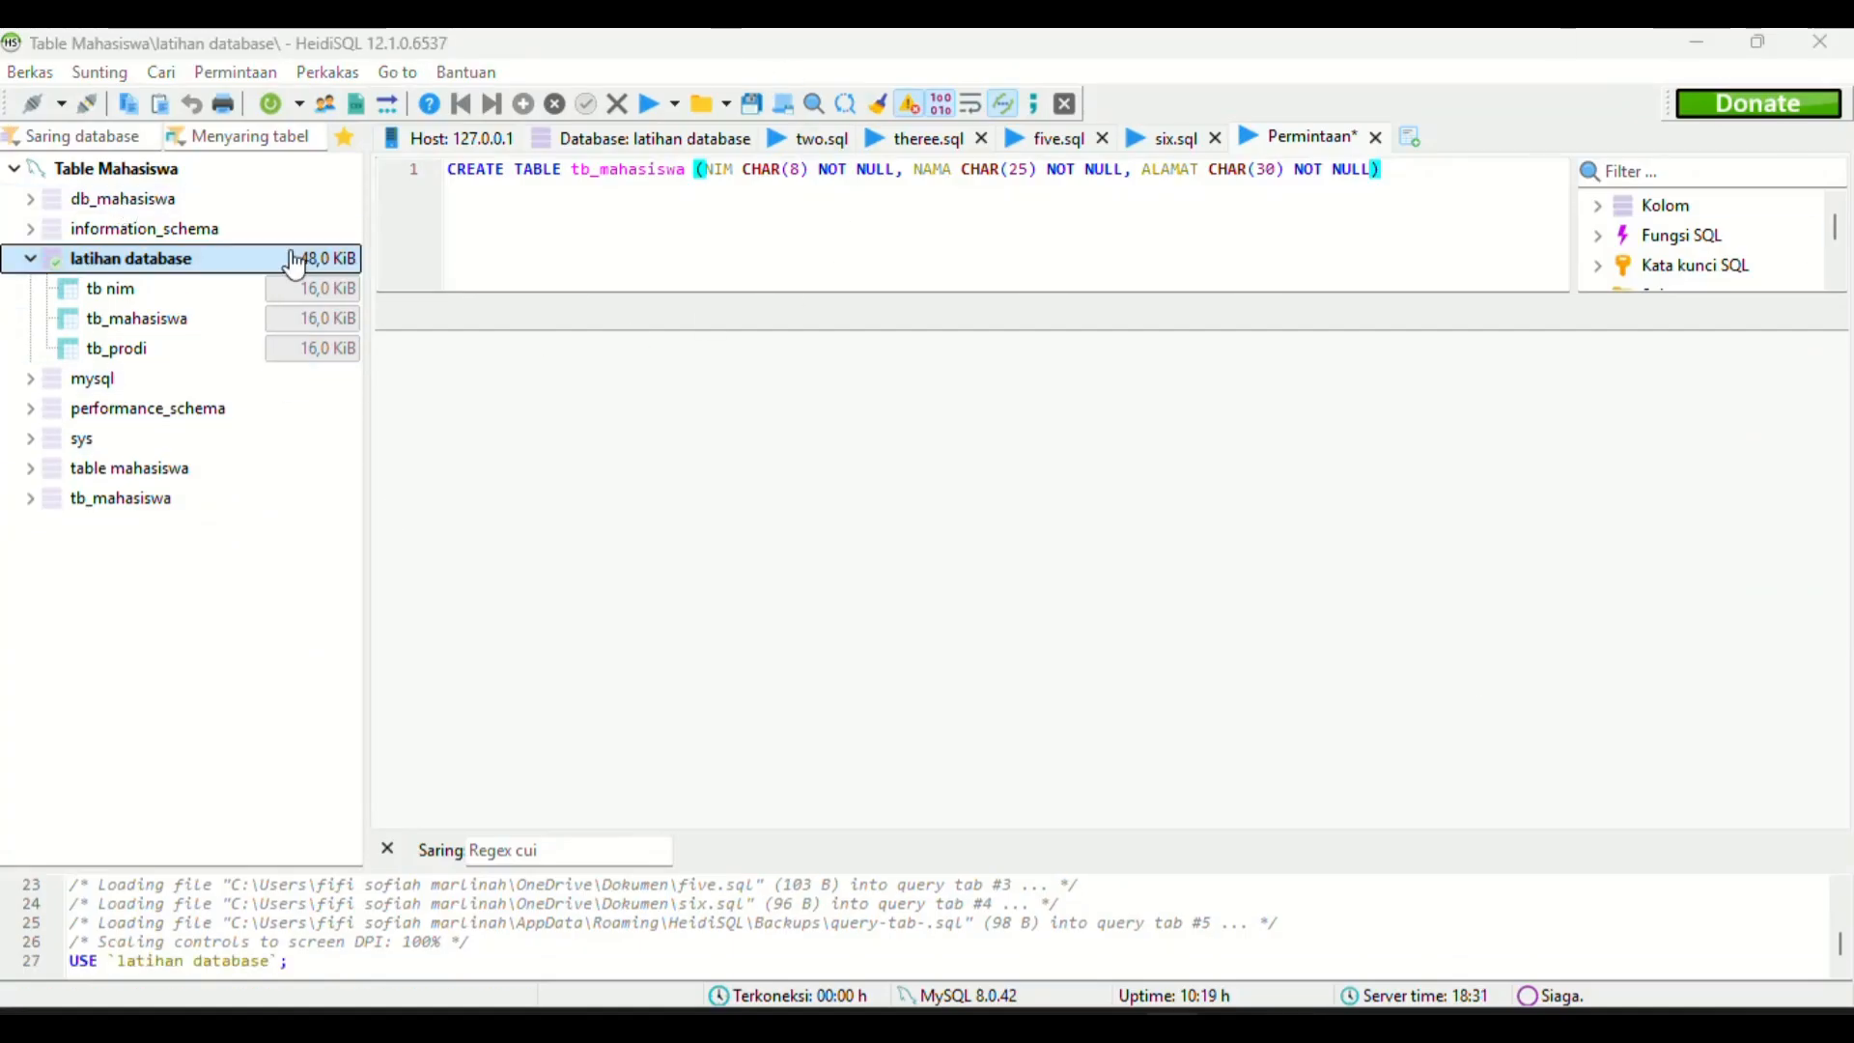
Create a new database named "Tb_Mahasiswa cki" in the Table Mahasiswa session, keeping the utf8mb4_0900_ai_ci collation.
{"action": "left_click", "coordinate": [240, 172]}
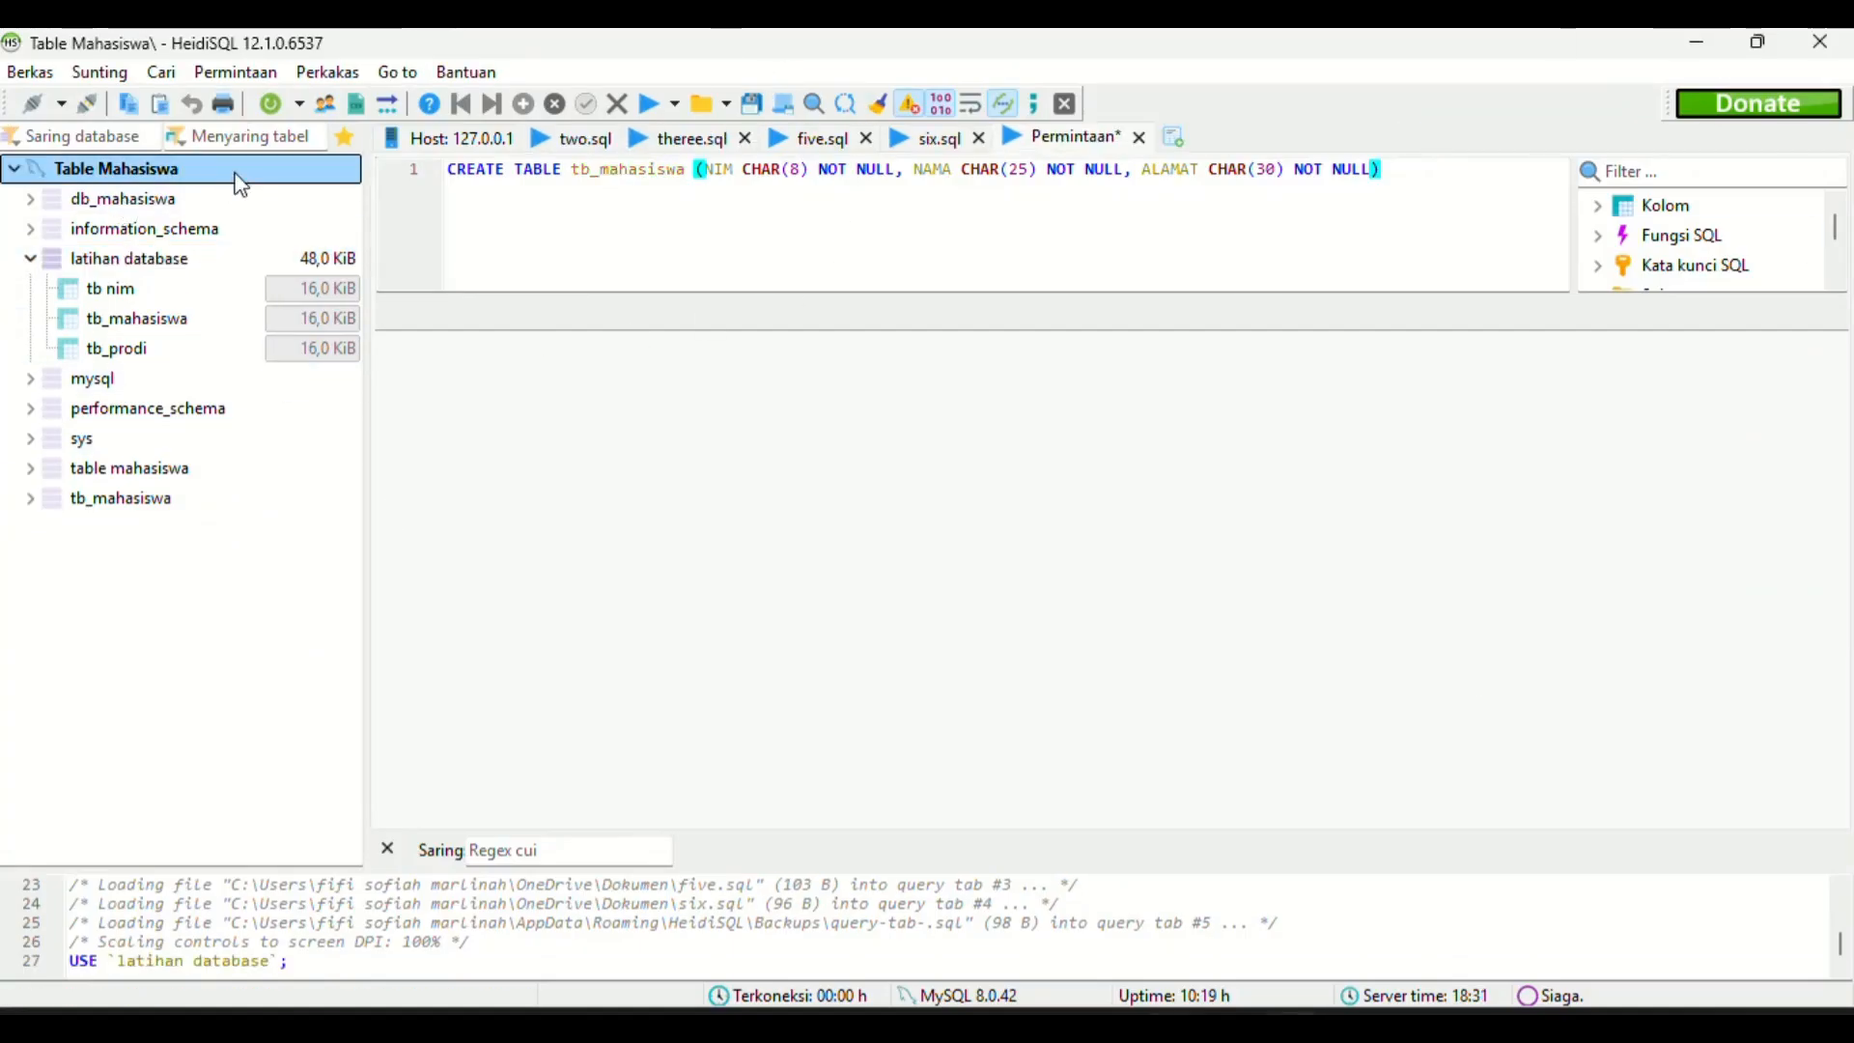
{"action": "right_click", "coordinate": [241, 186]}
{"action": "mouse_move", "coordinate": [375, 326]}
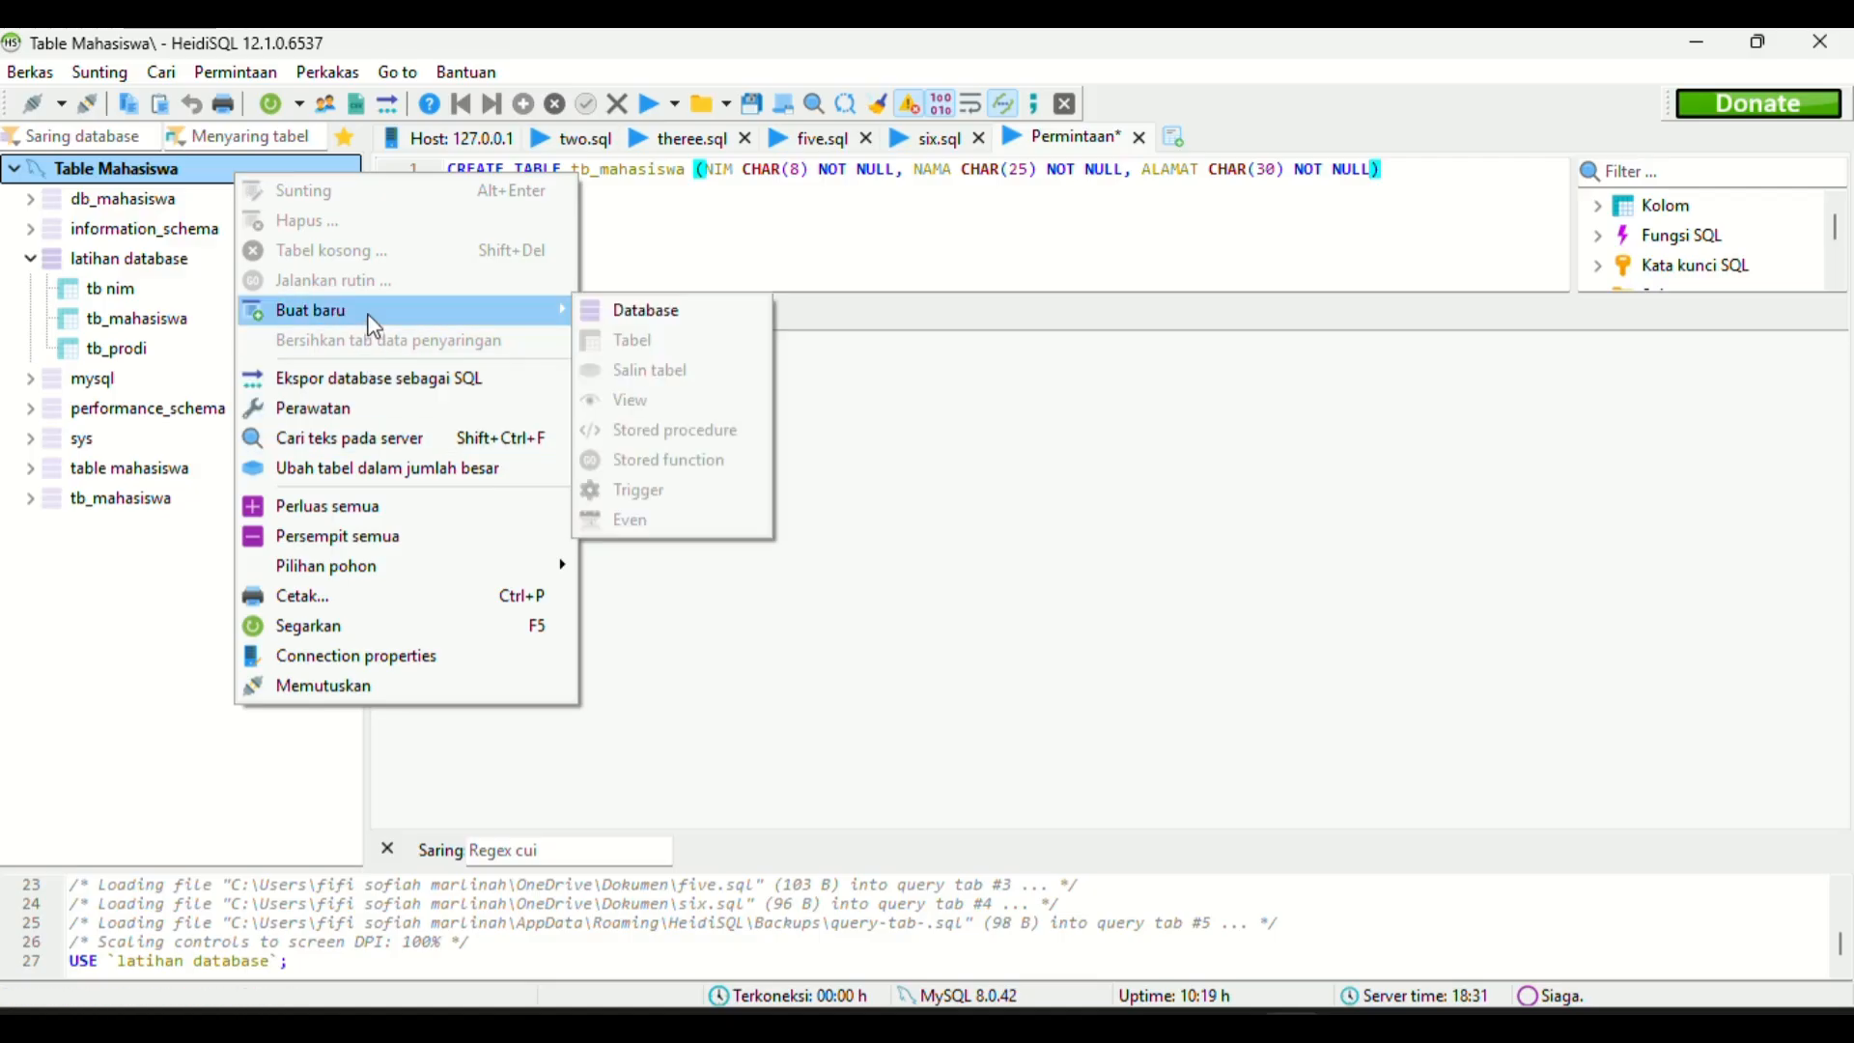
{"action": "left_click", "coordinate": [615, 309]}
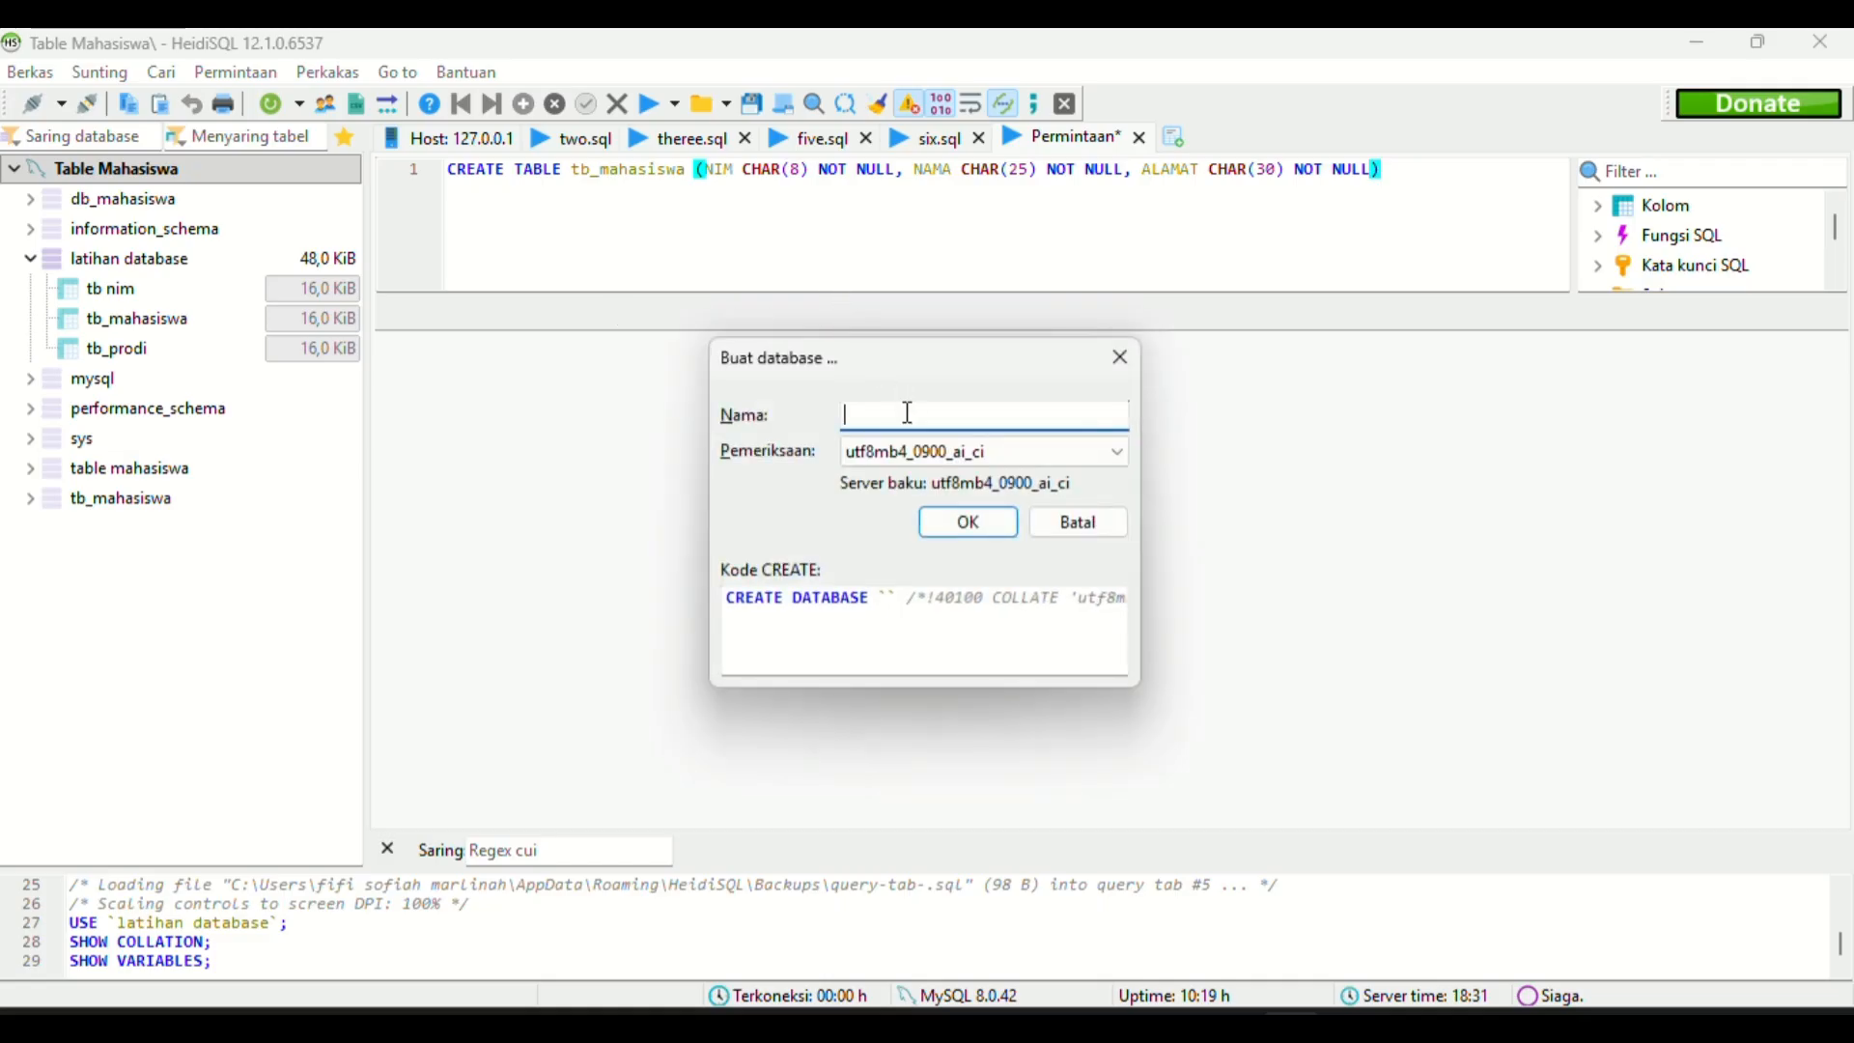
{"action": "type", "text": "Tb_"}
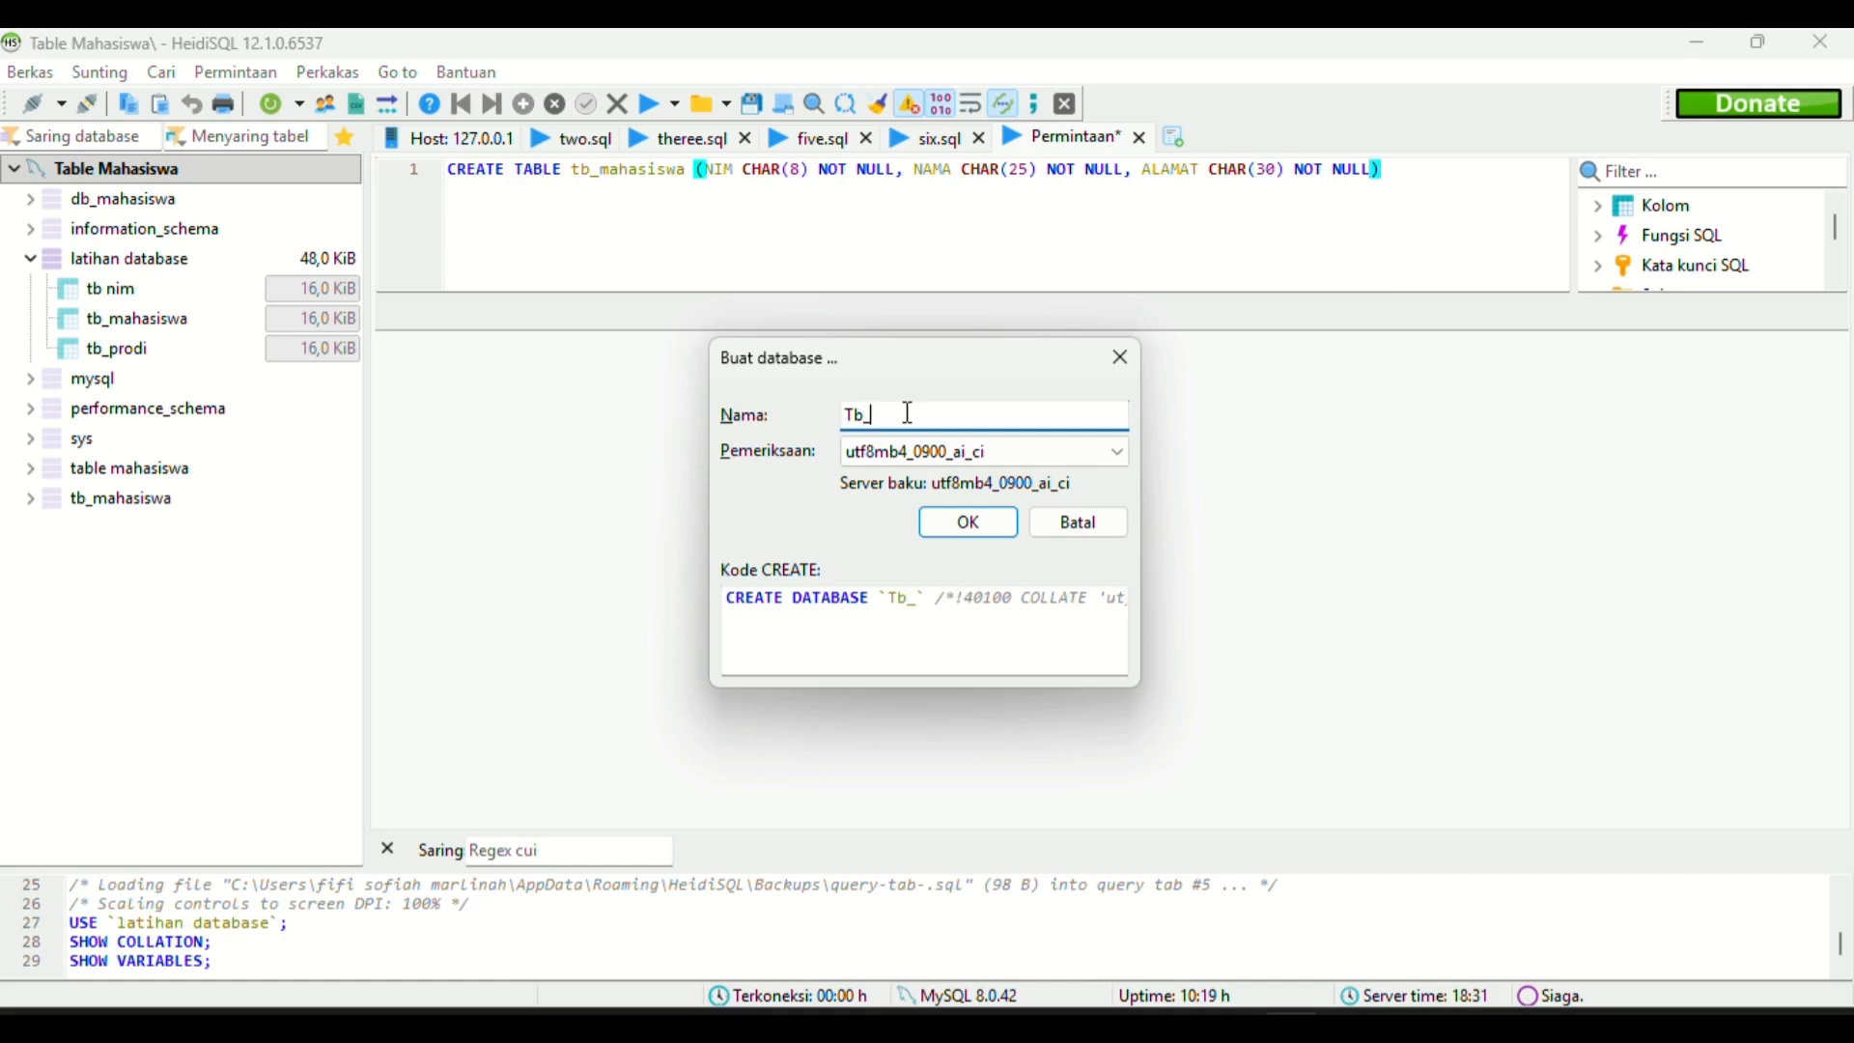
{"action": "type", "text": "Mahasis"}
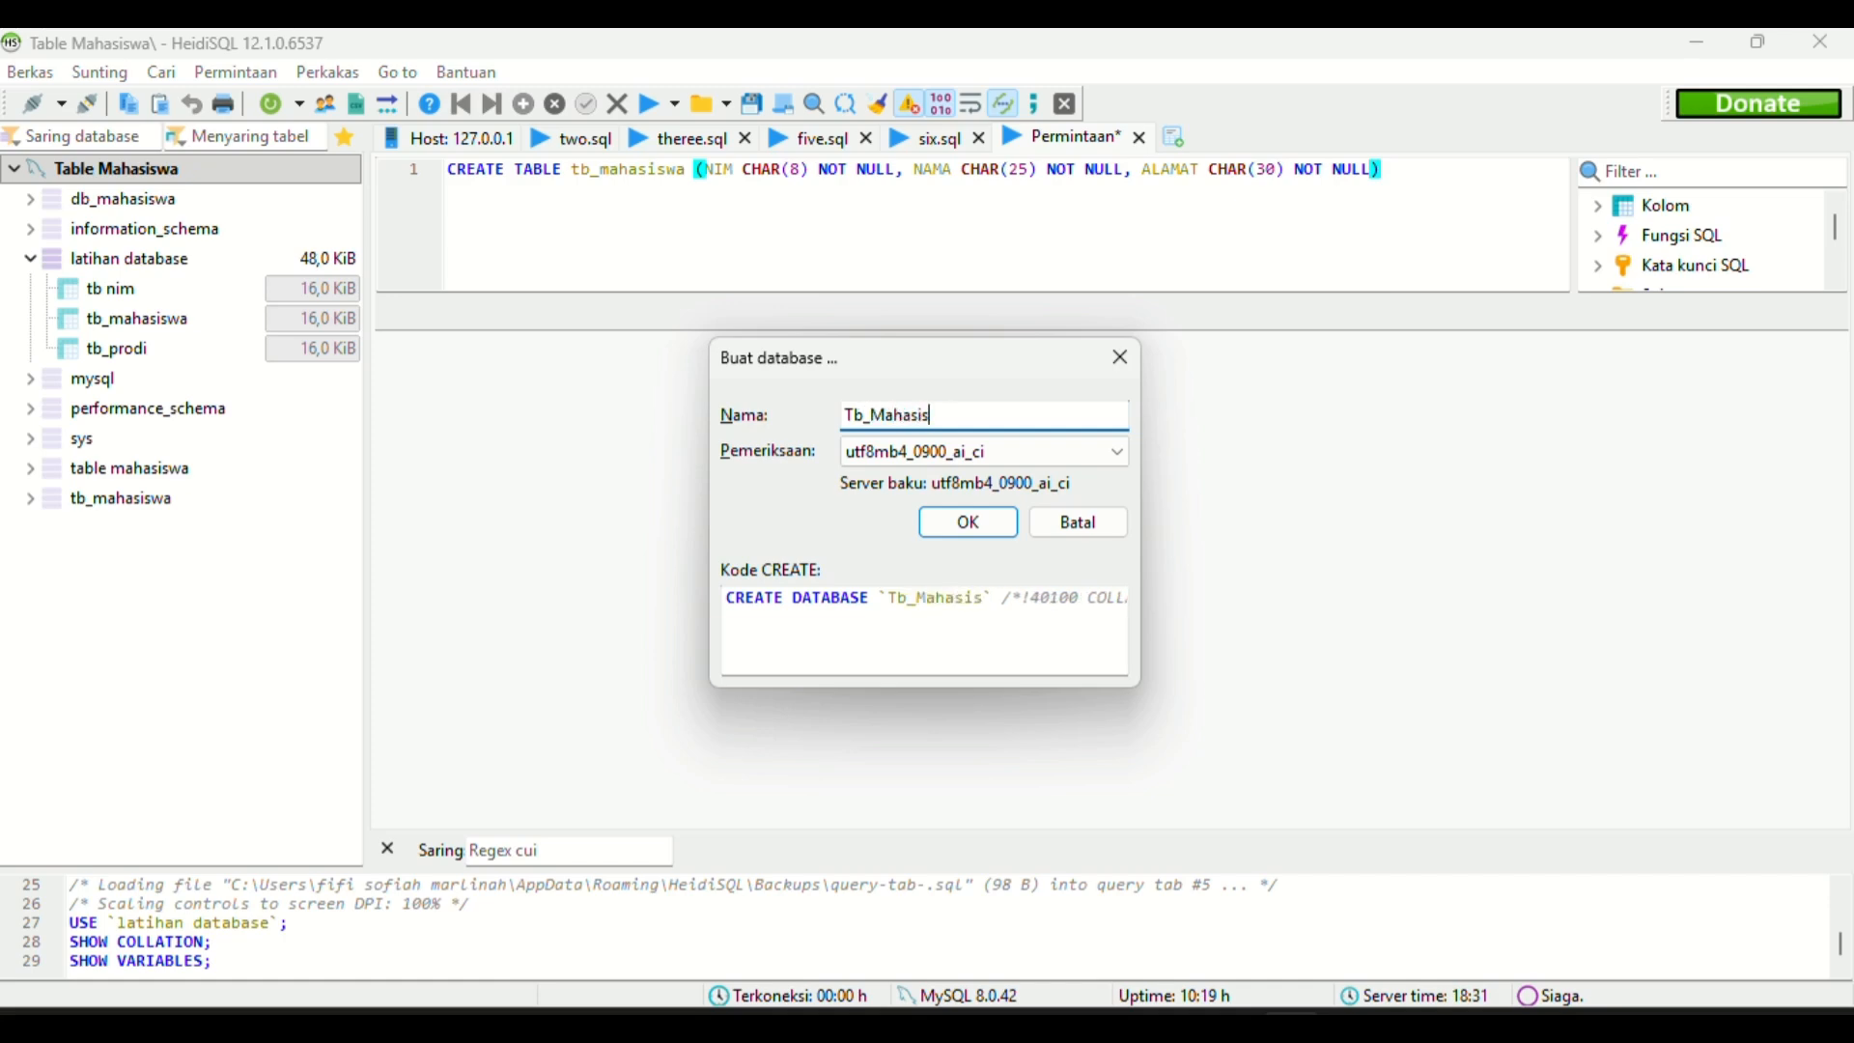
{"action": "type", "text": "wa cki"}
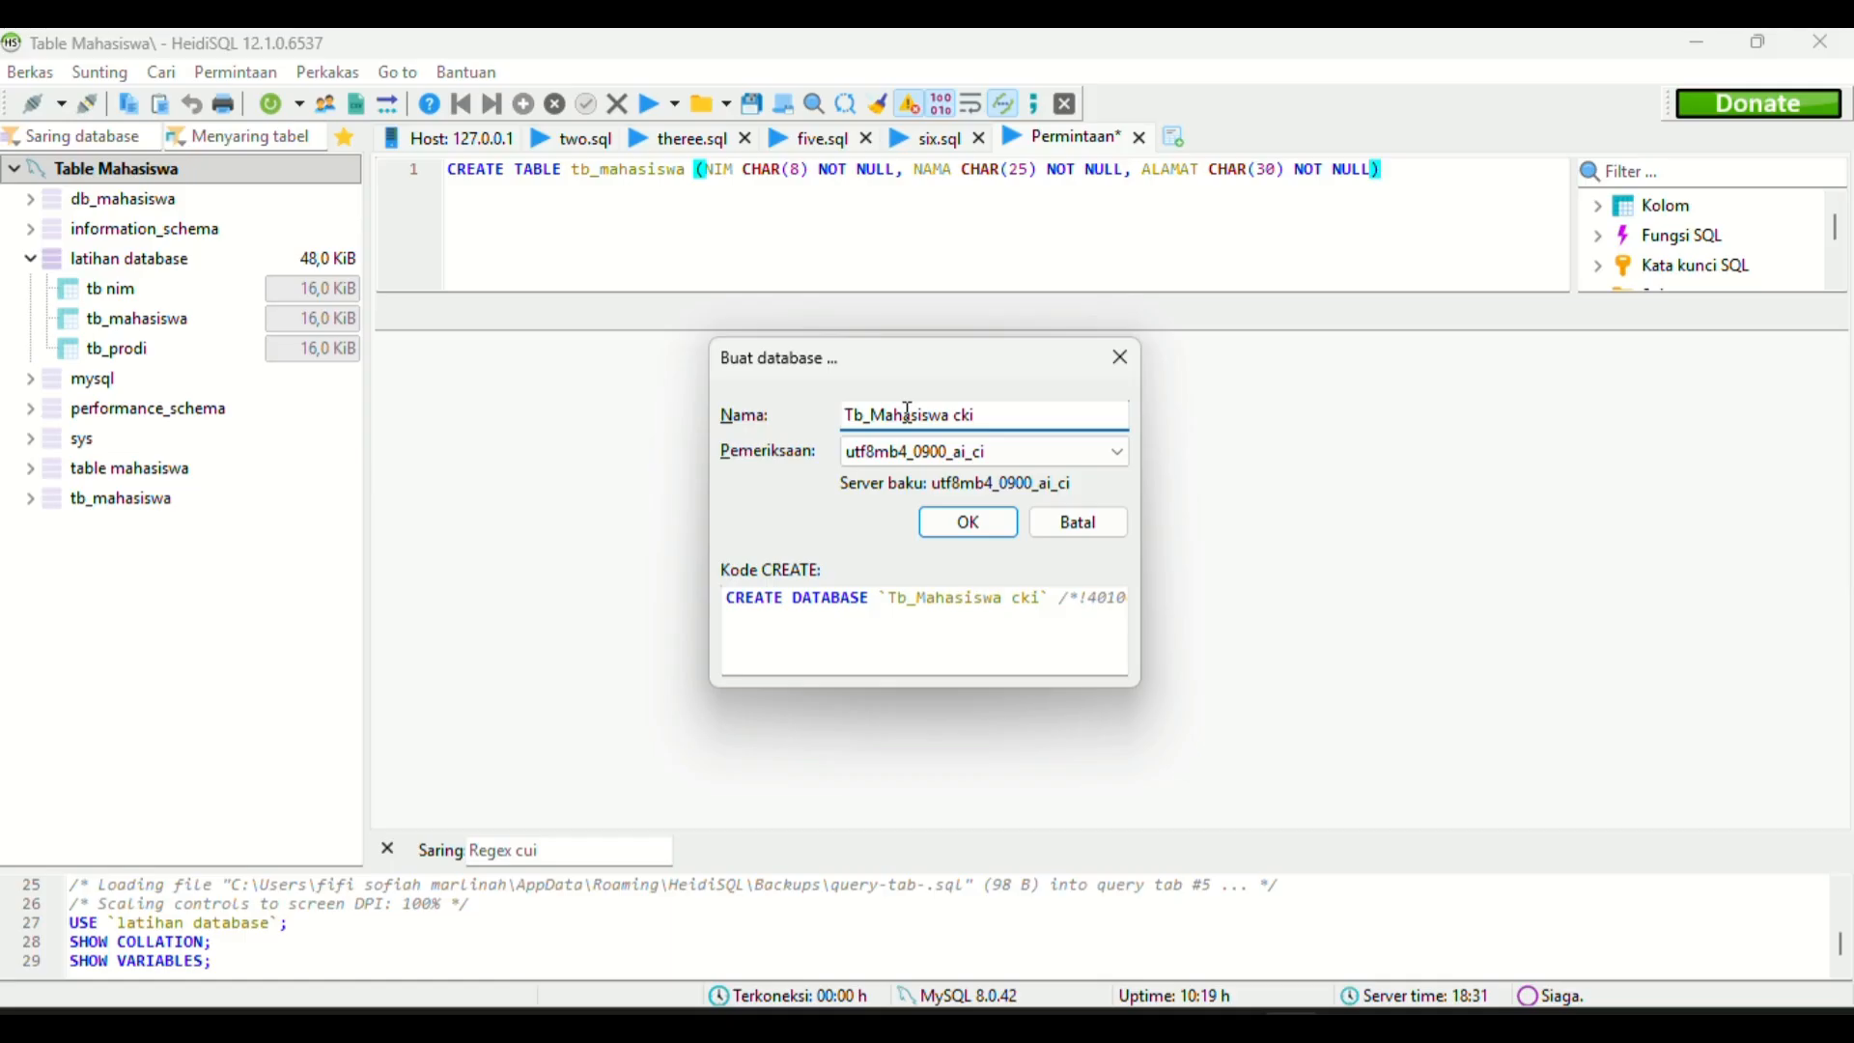
{"action": "left_click", "coordinate": [975, 525]}
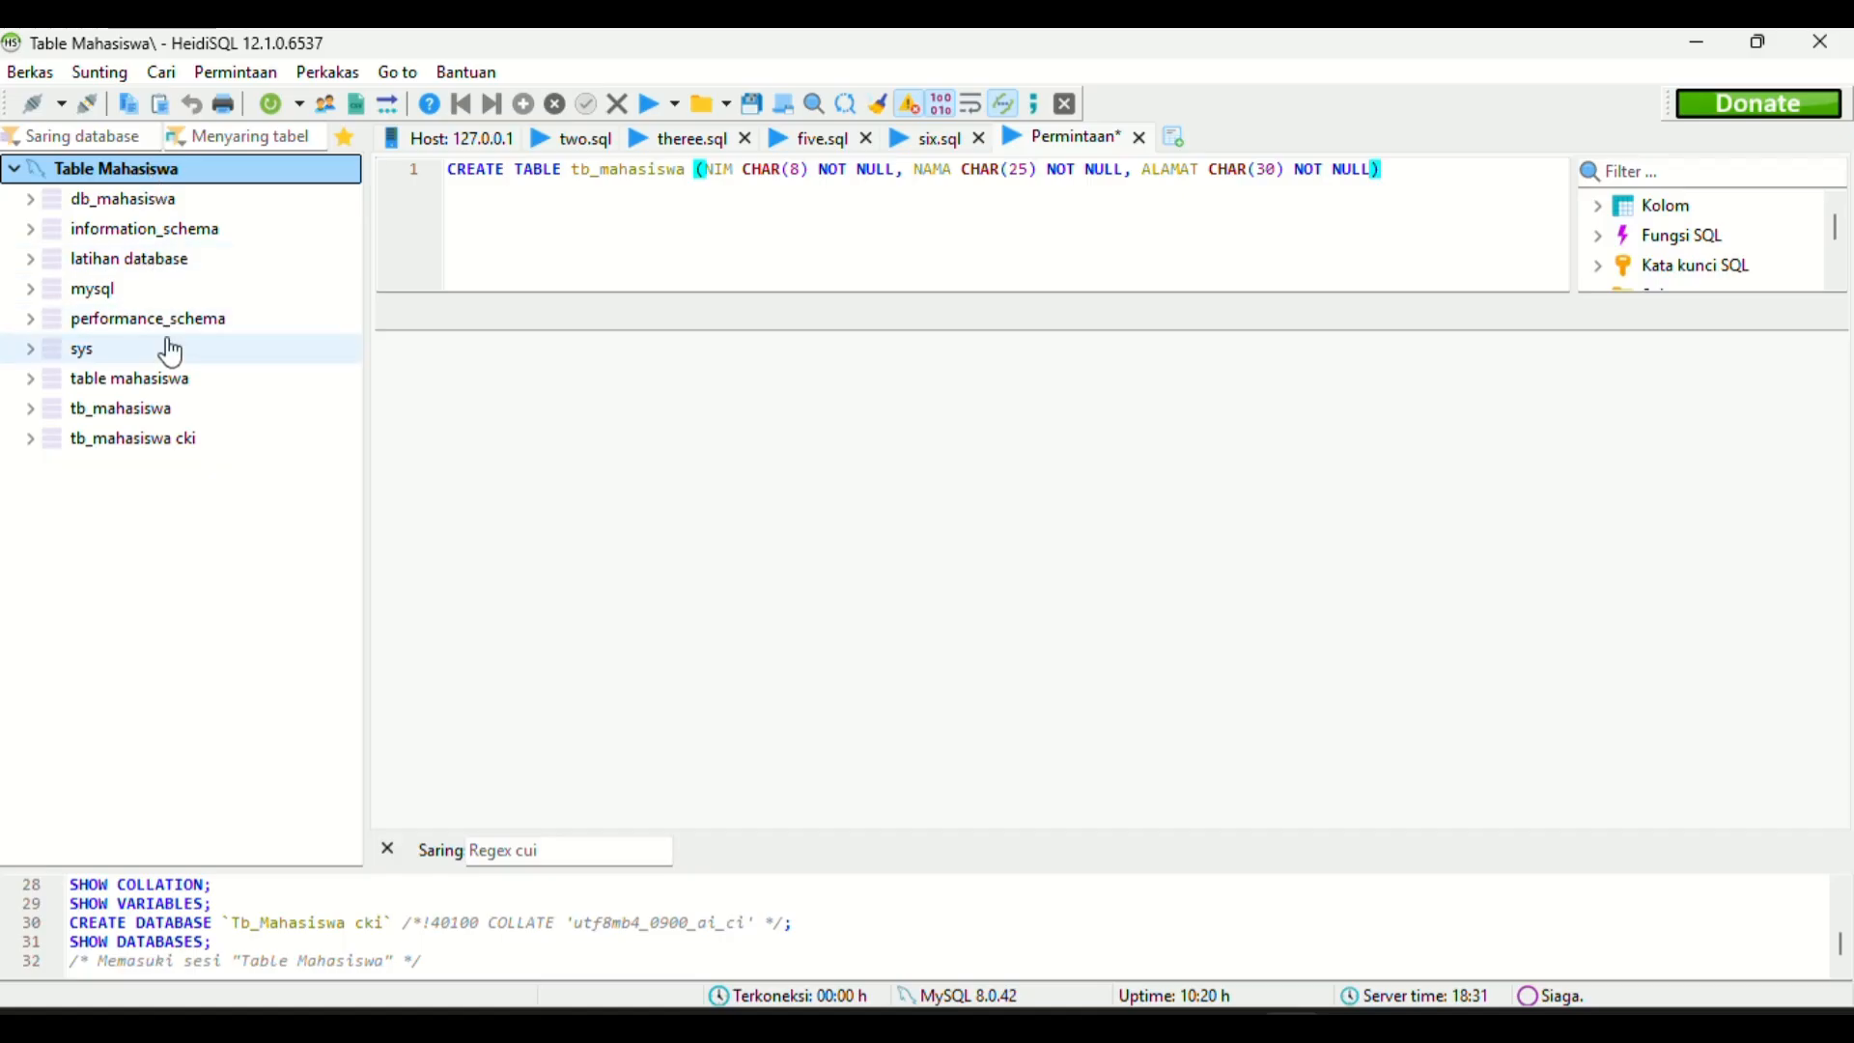
Start a new table in the tb_mahasiswa cki database and name it "tb_Mahasiswa".
{"action": "left_click", "coordinate": [204, 450]}
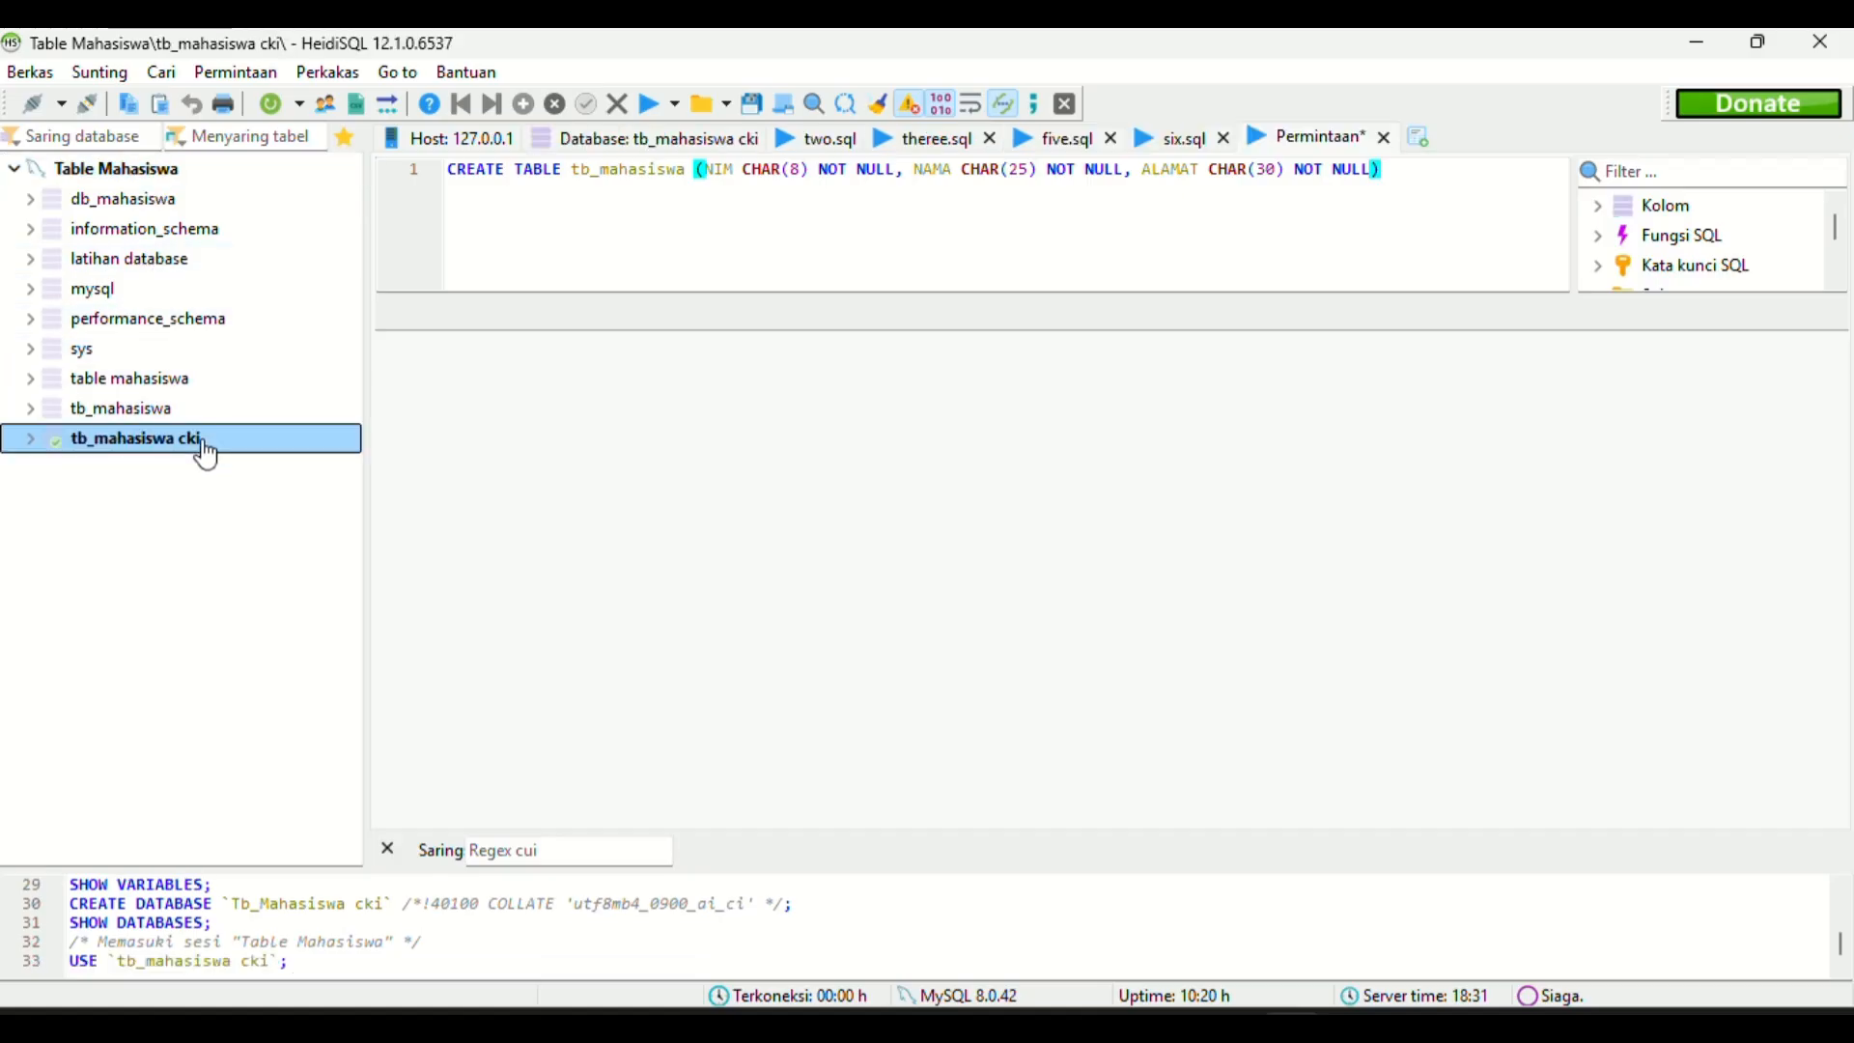
{"action": "right_click", "coordinate": [206, 455]}
{"action": "mouse_move", "coordinate": [275, 595]}
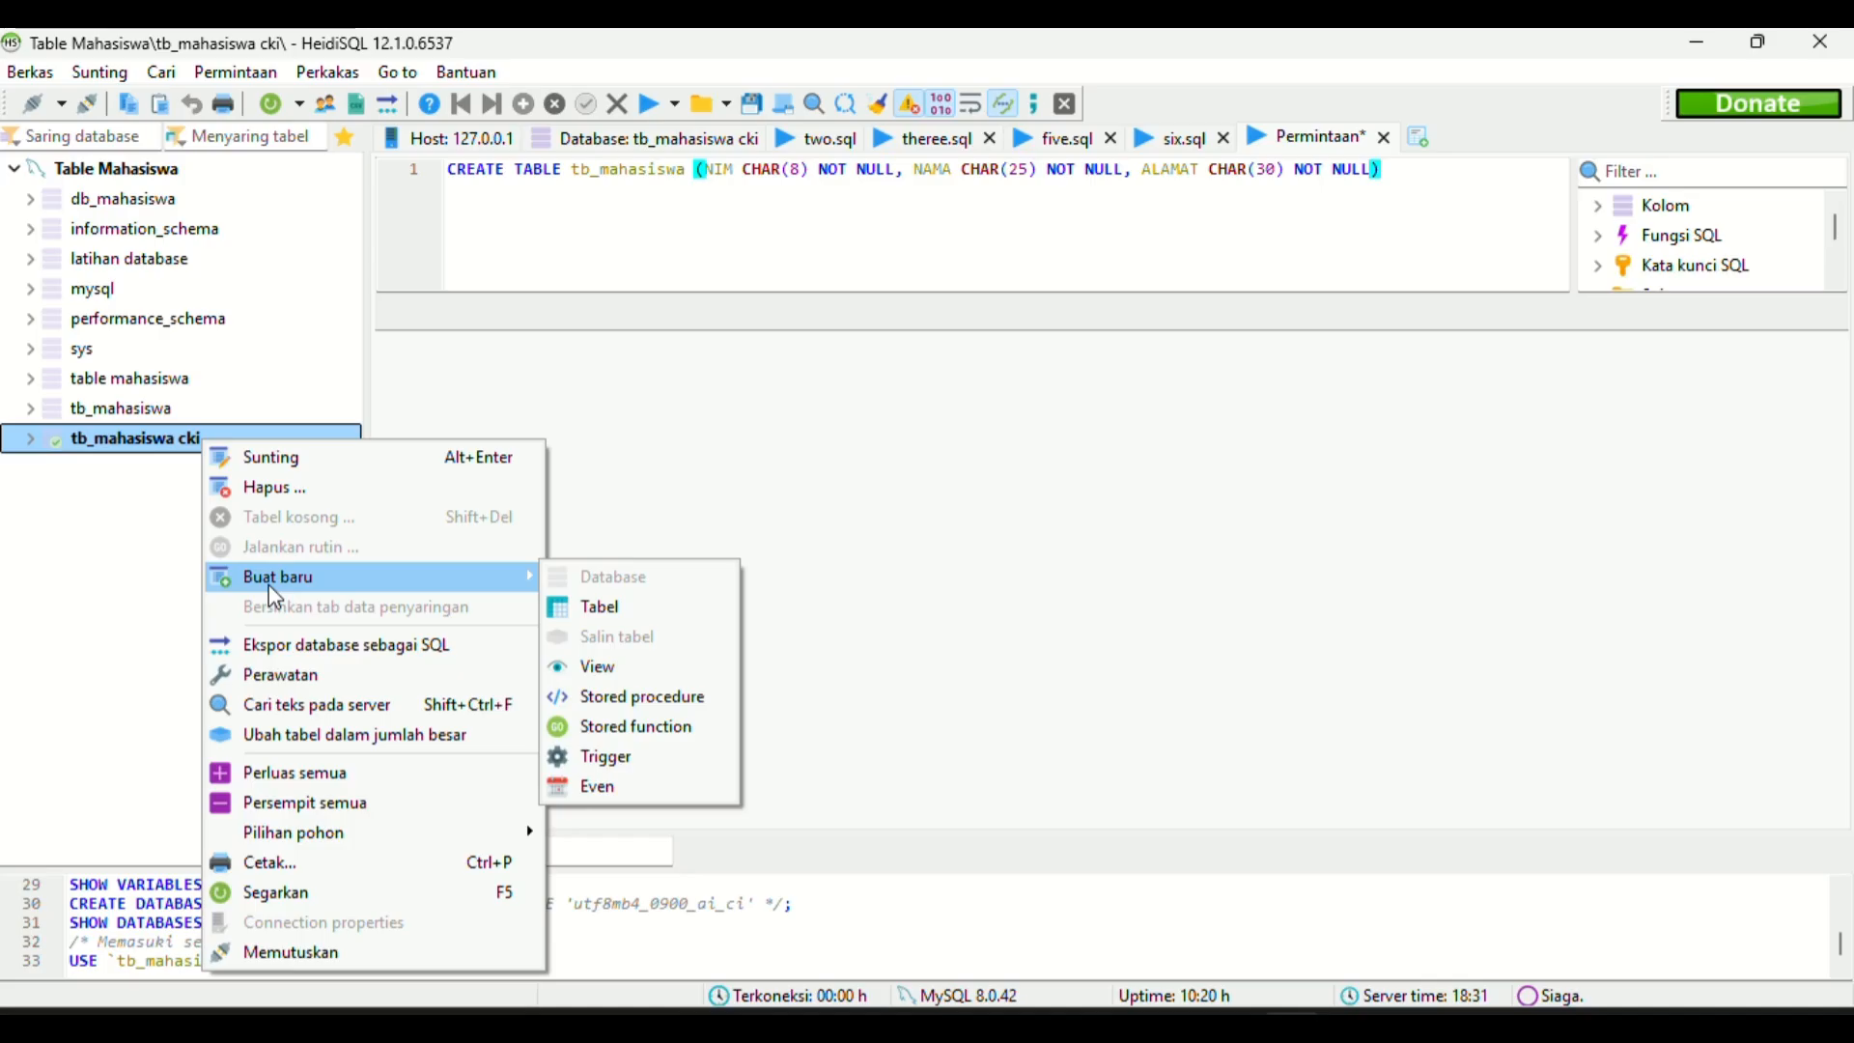
{"action": "left_click", "coordinate": [577, 618]}
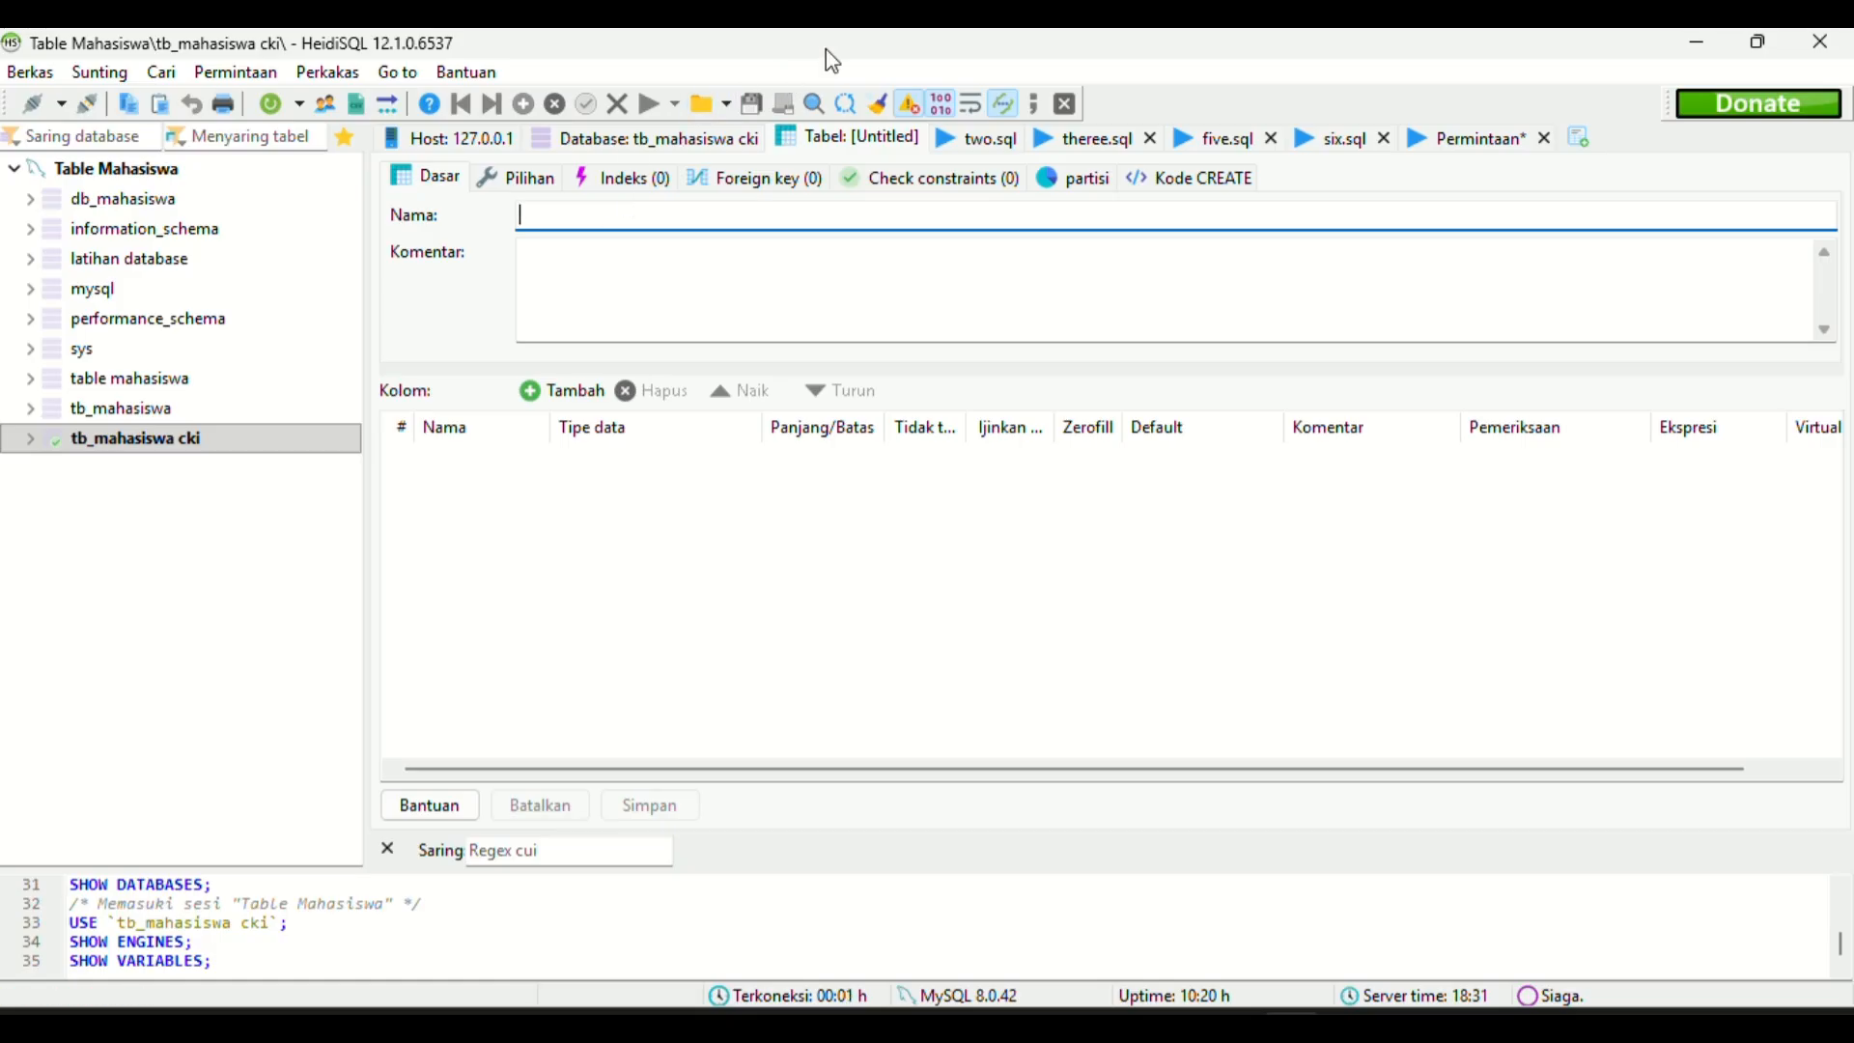
{"action": "key", "text": "alt+Tab"}
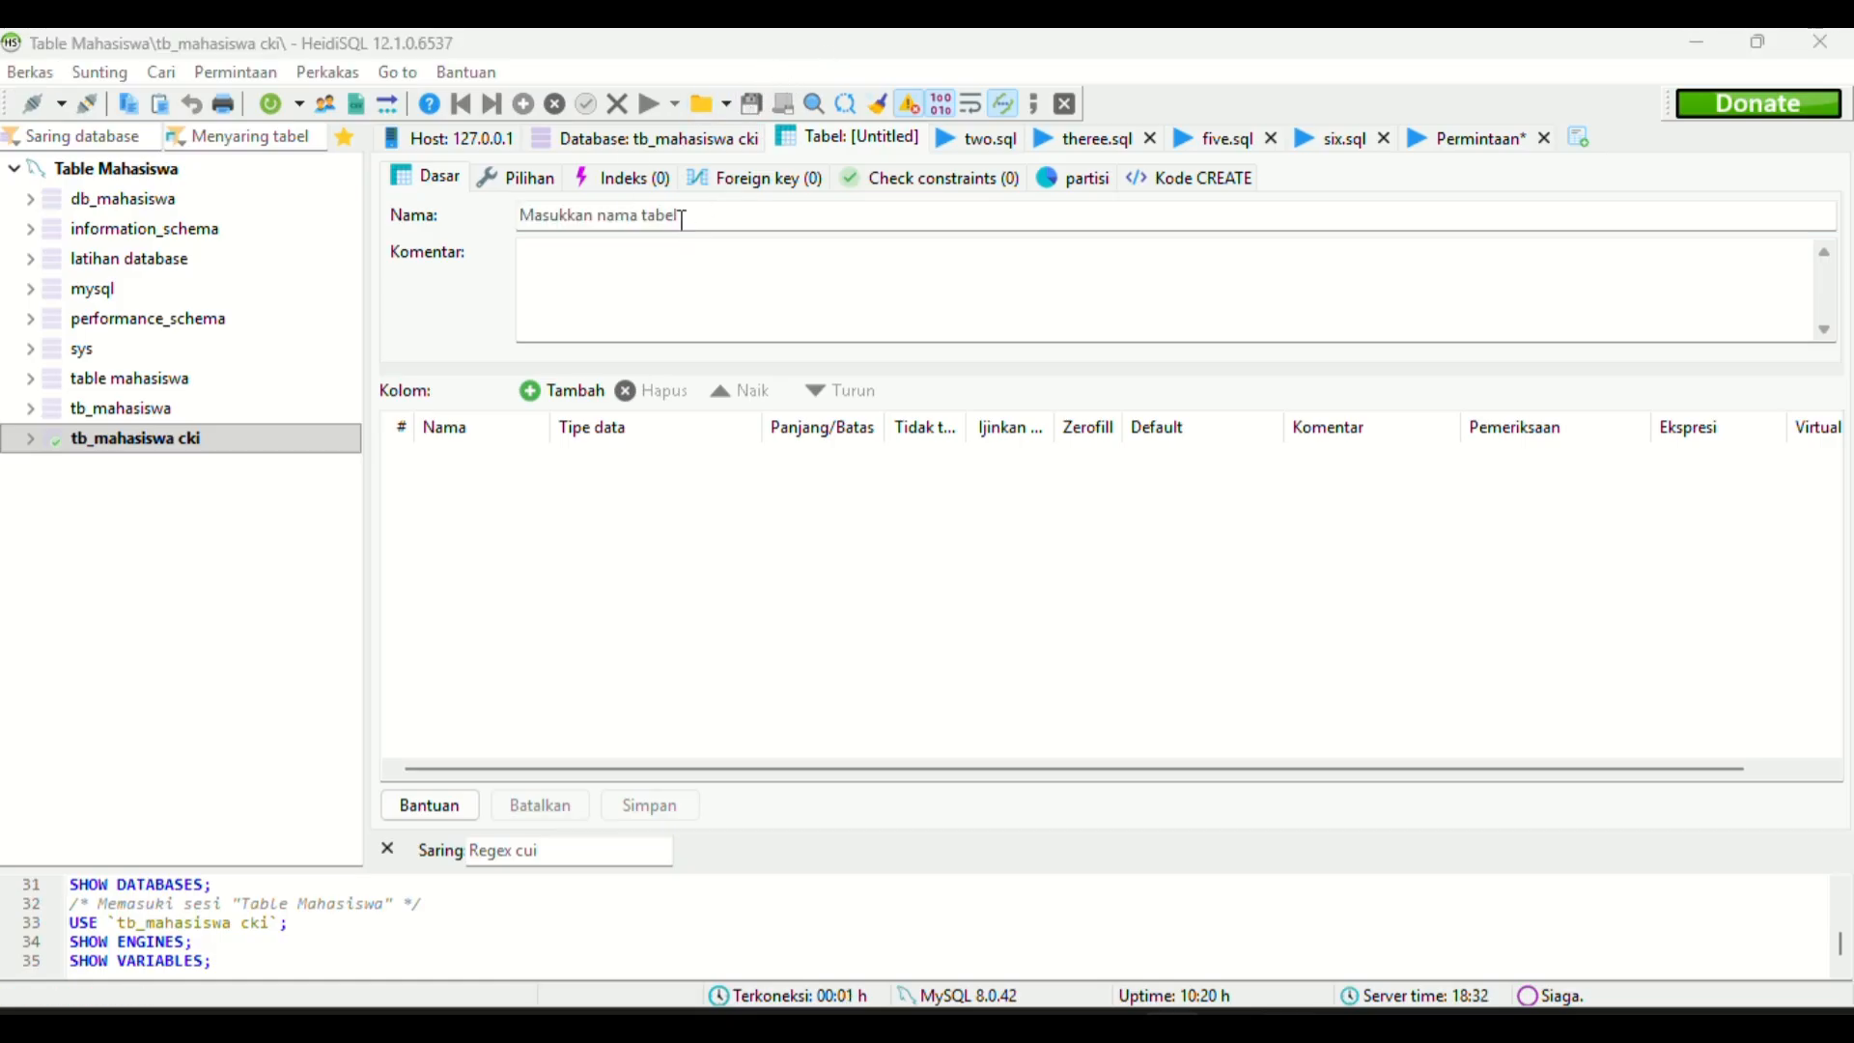
{"action": "left_click", "coordinate": [681, 217]}
{"action": "type", "text": "tb"}
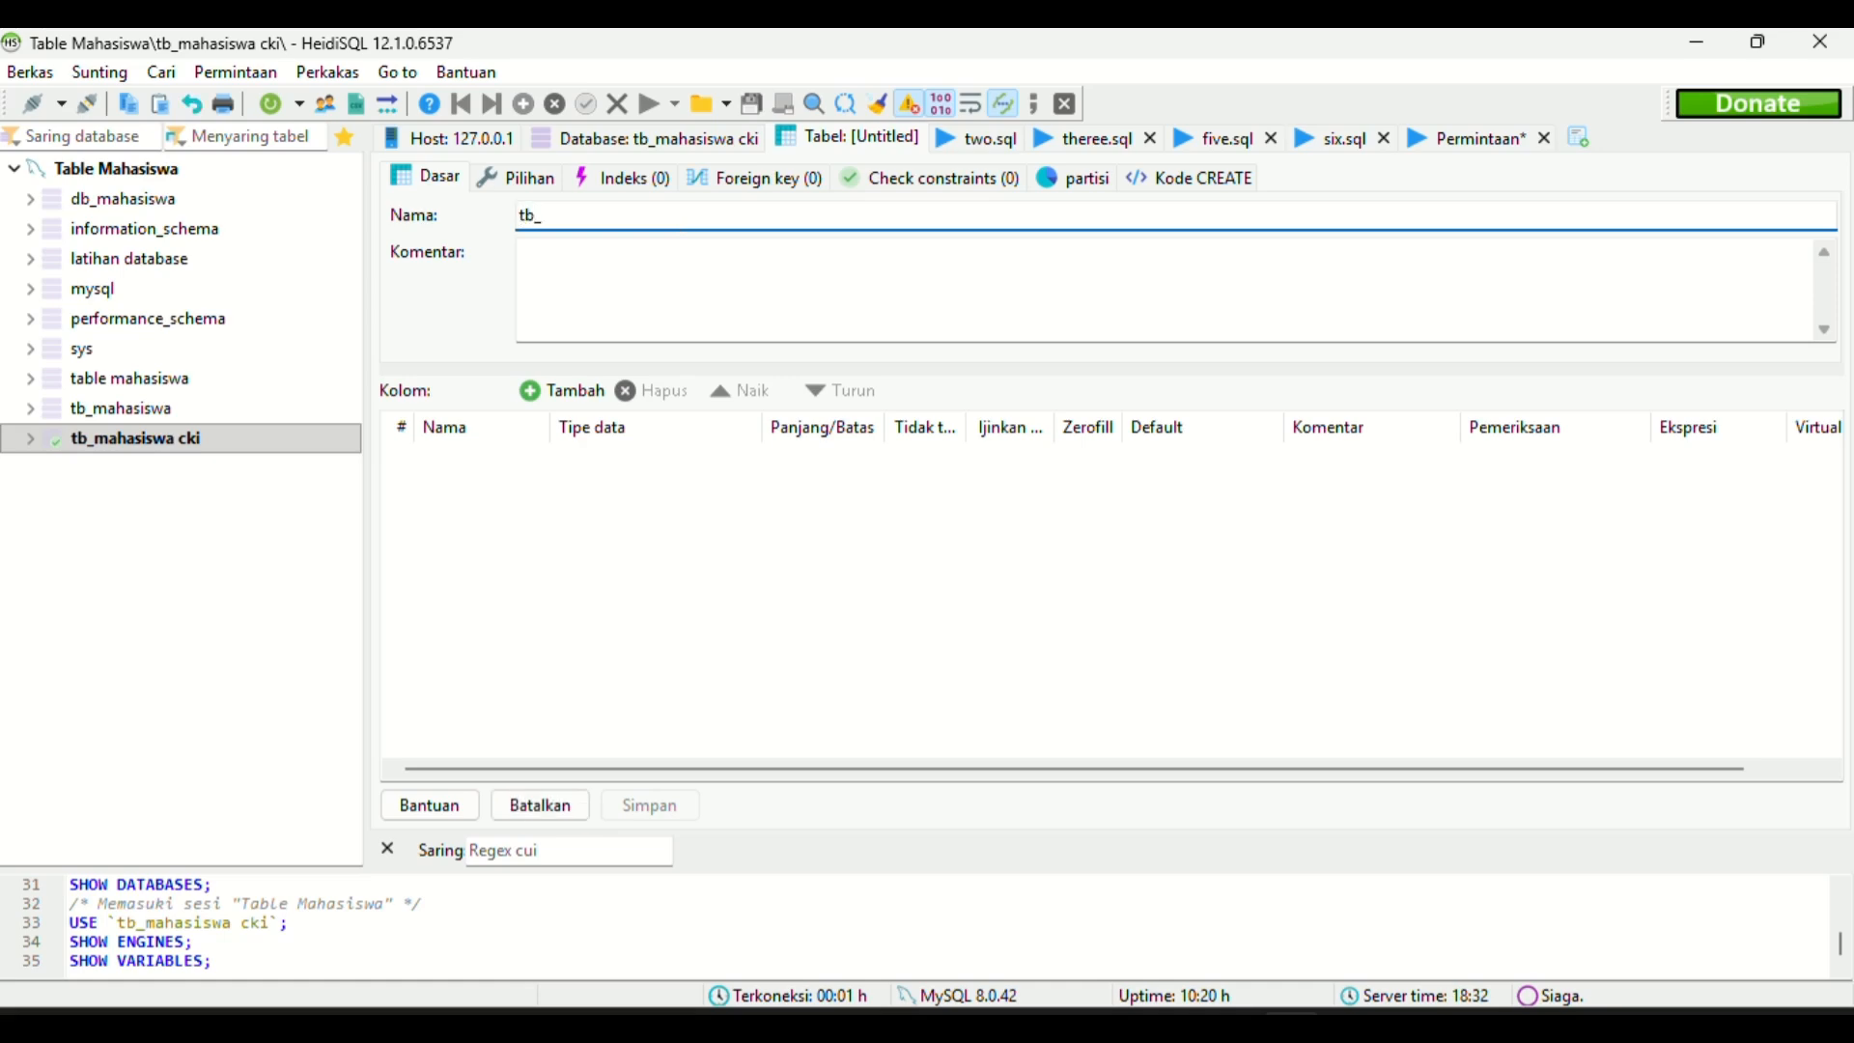
{"action": "type", "text": "_Mahasiswa"}
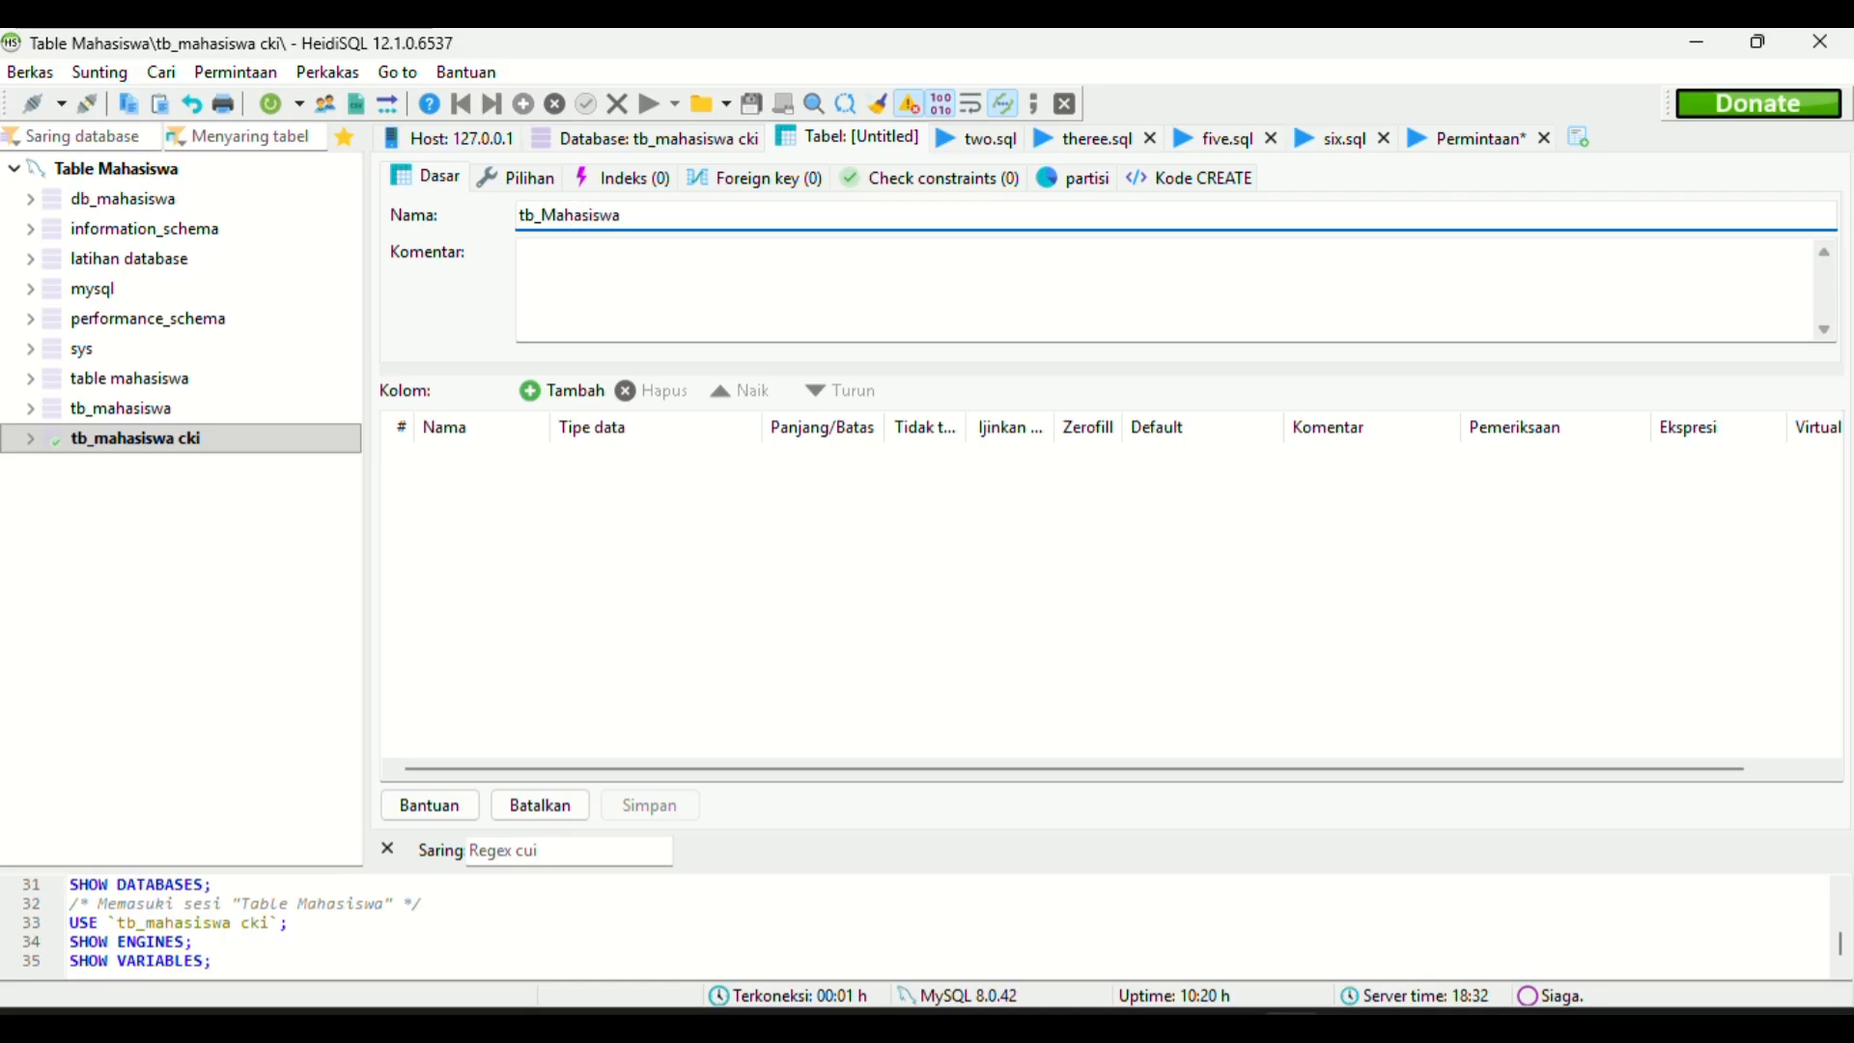
{"action": "left_click", "coordinate": [646, 734]}
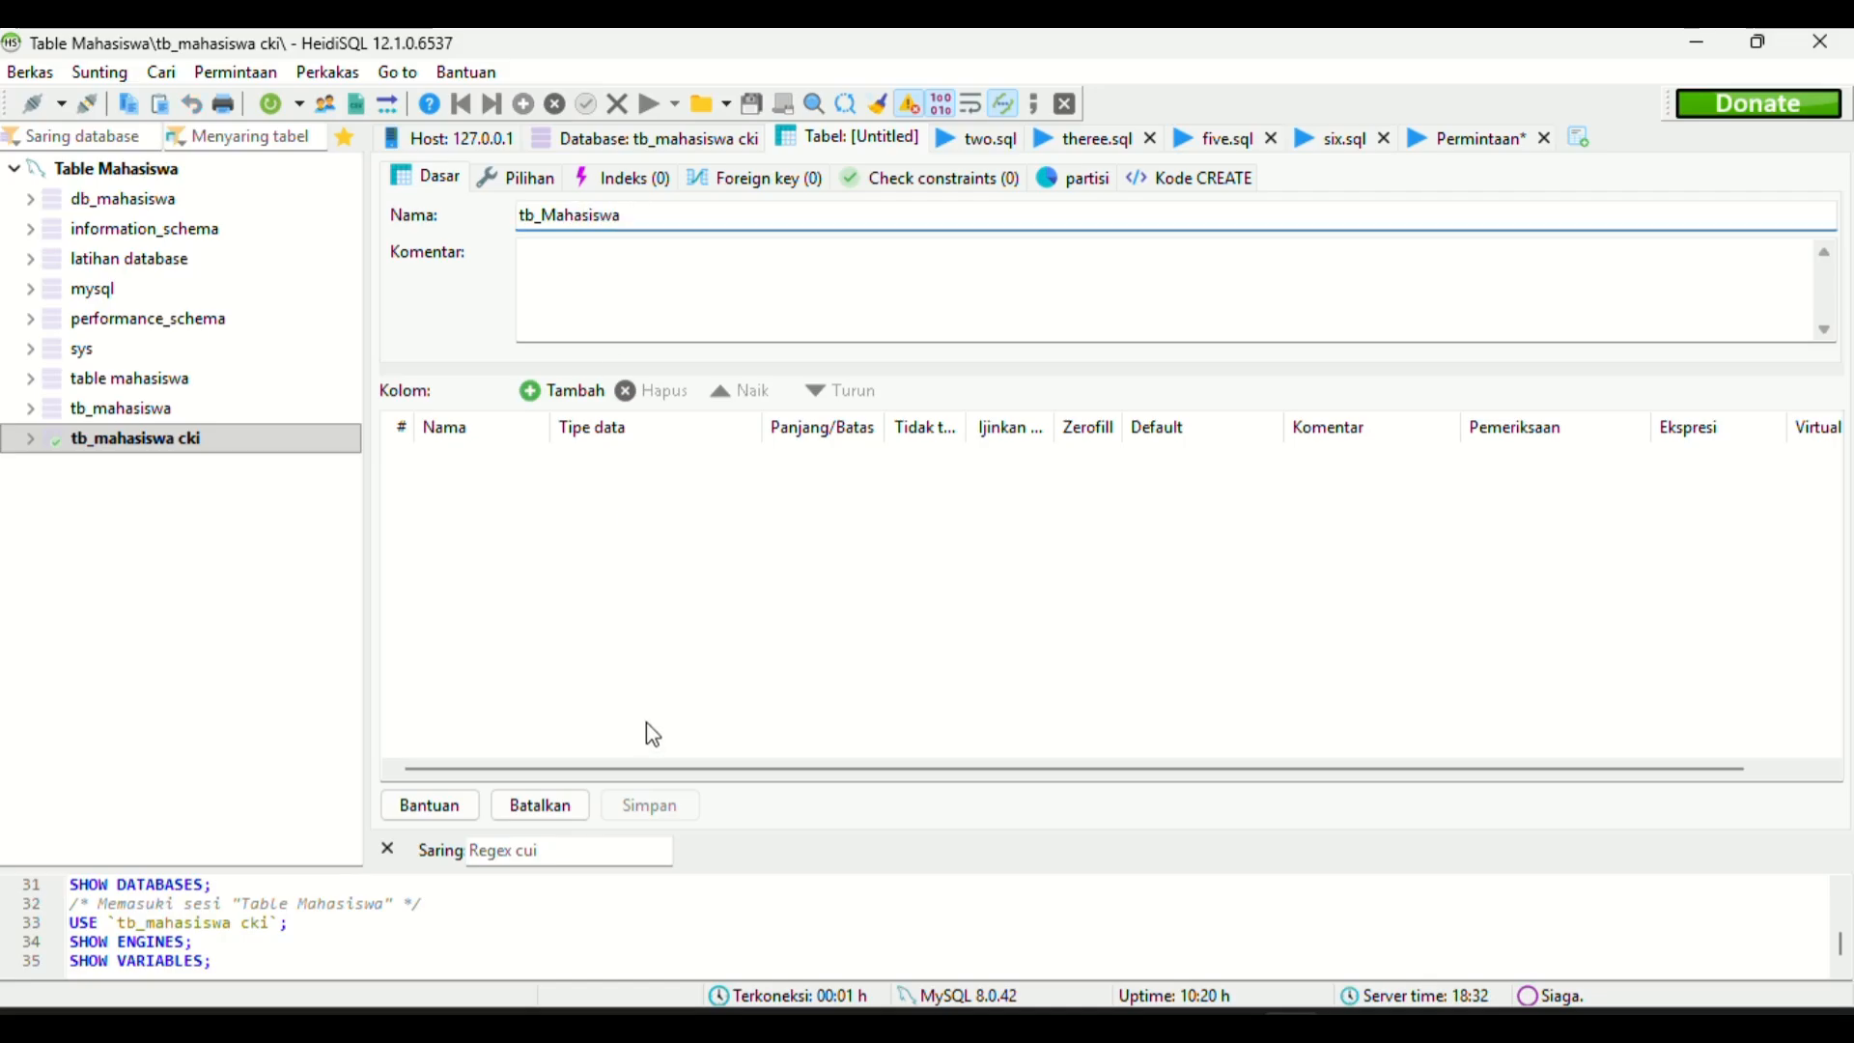
Add a first column to the tb_Mahasiswa table and name it "NIM".
{"action": "left_click", "coordinate": [556, 398]}
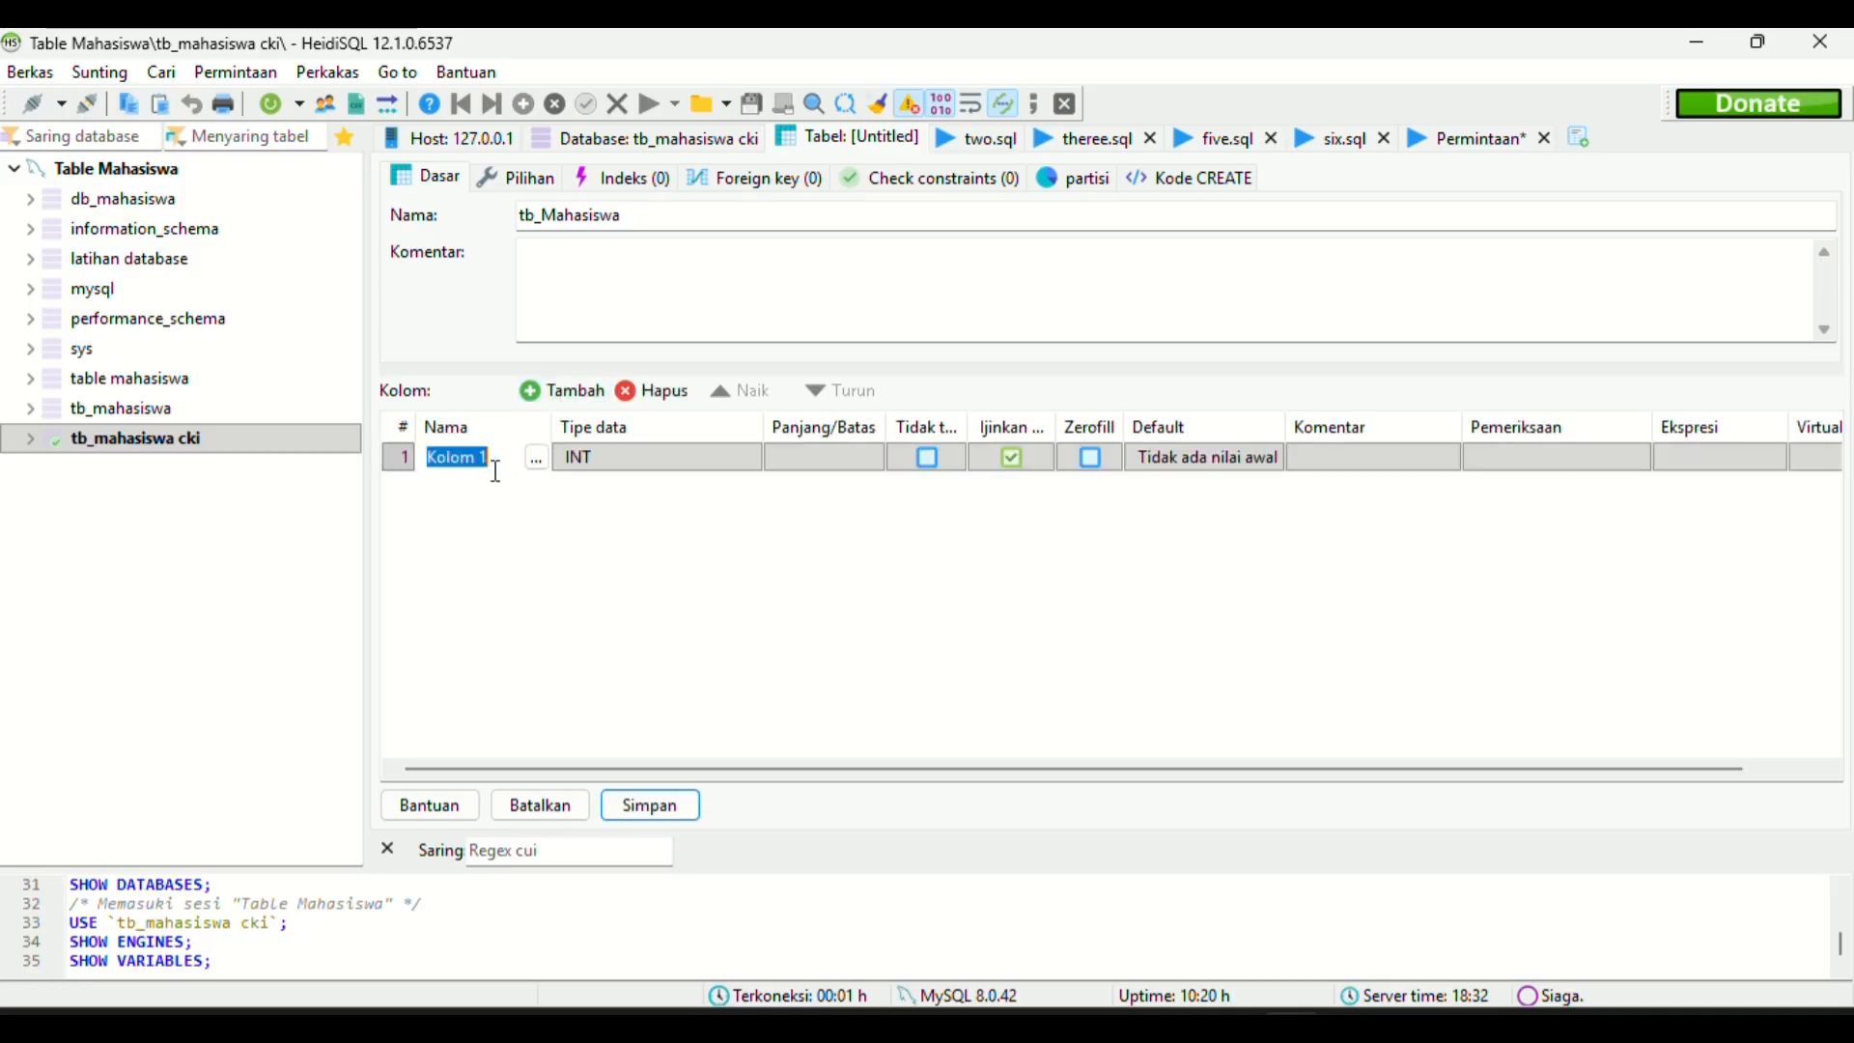
{"action": "left_click", "coordinate": [496, 465]}
{"action": "key", "text": "BackSpace"}
{"action": "key", "text": "BackSpace"}
{"action": "key", "text": "BackSpace"}
{"action": "key", "text": "BackSpace"}
{"action": "key", "text": "BackSpace"}
{"action": "type", "text": "n"}
{"action": "type", "text": "NIM"}
Set the NIM column's data type to VARCHAR.
{"action": "left_click", "coordinate": [629, 468]}
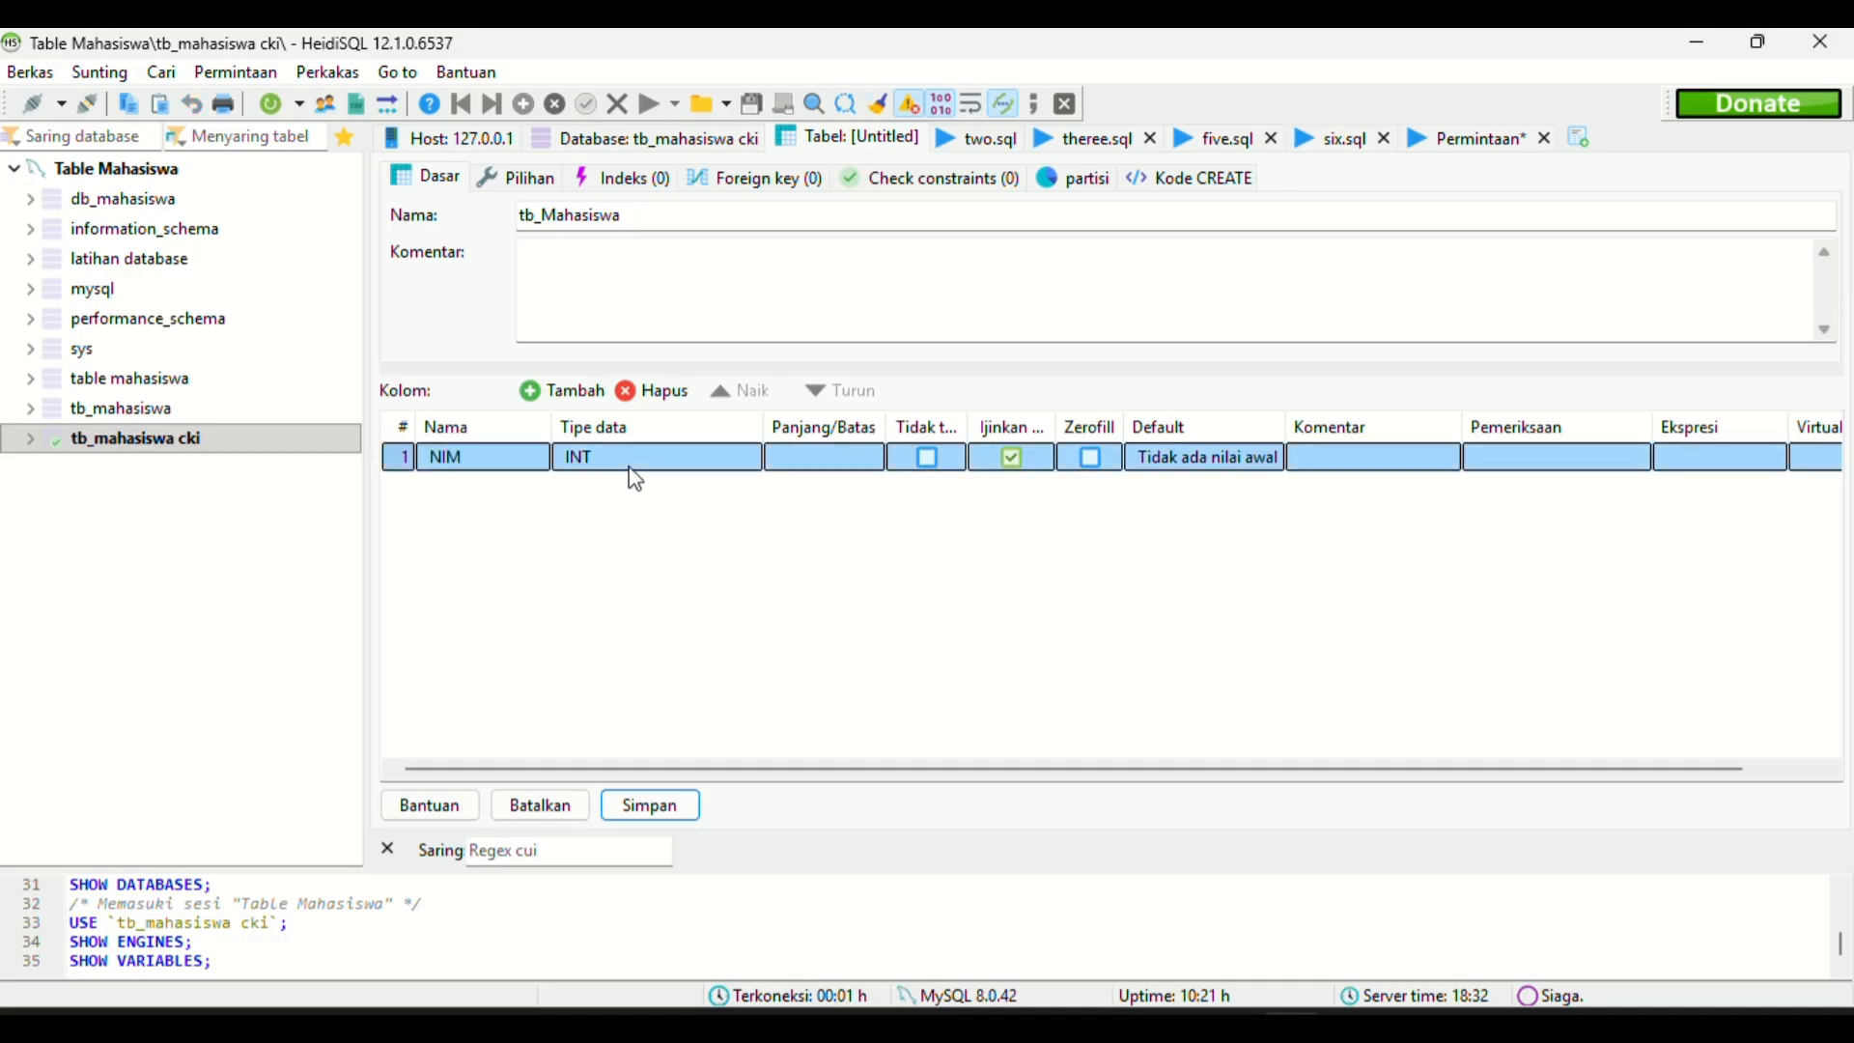
{"action": "left_click", "coordinate": [635, 480]}
{"action": "scroll", "coordinate": [642, 567], "scroll_direction": "down", "scroll_amount": 2}
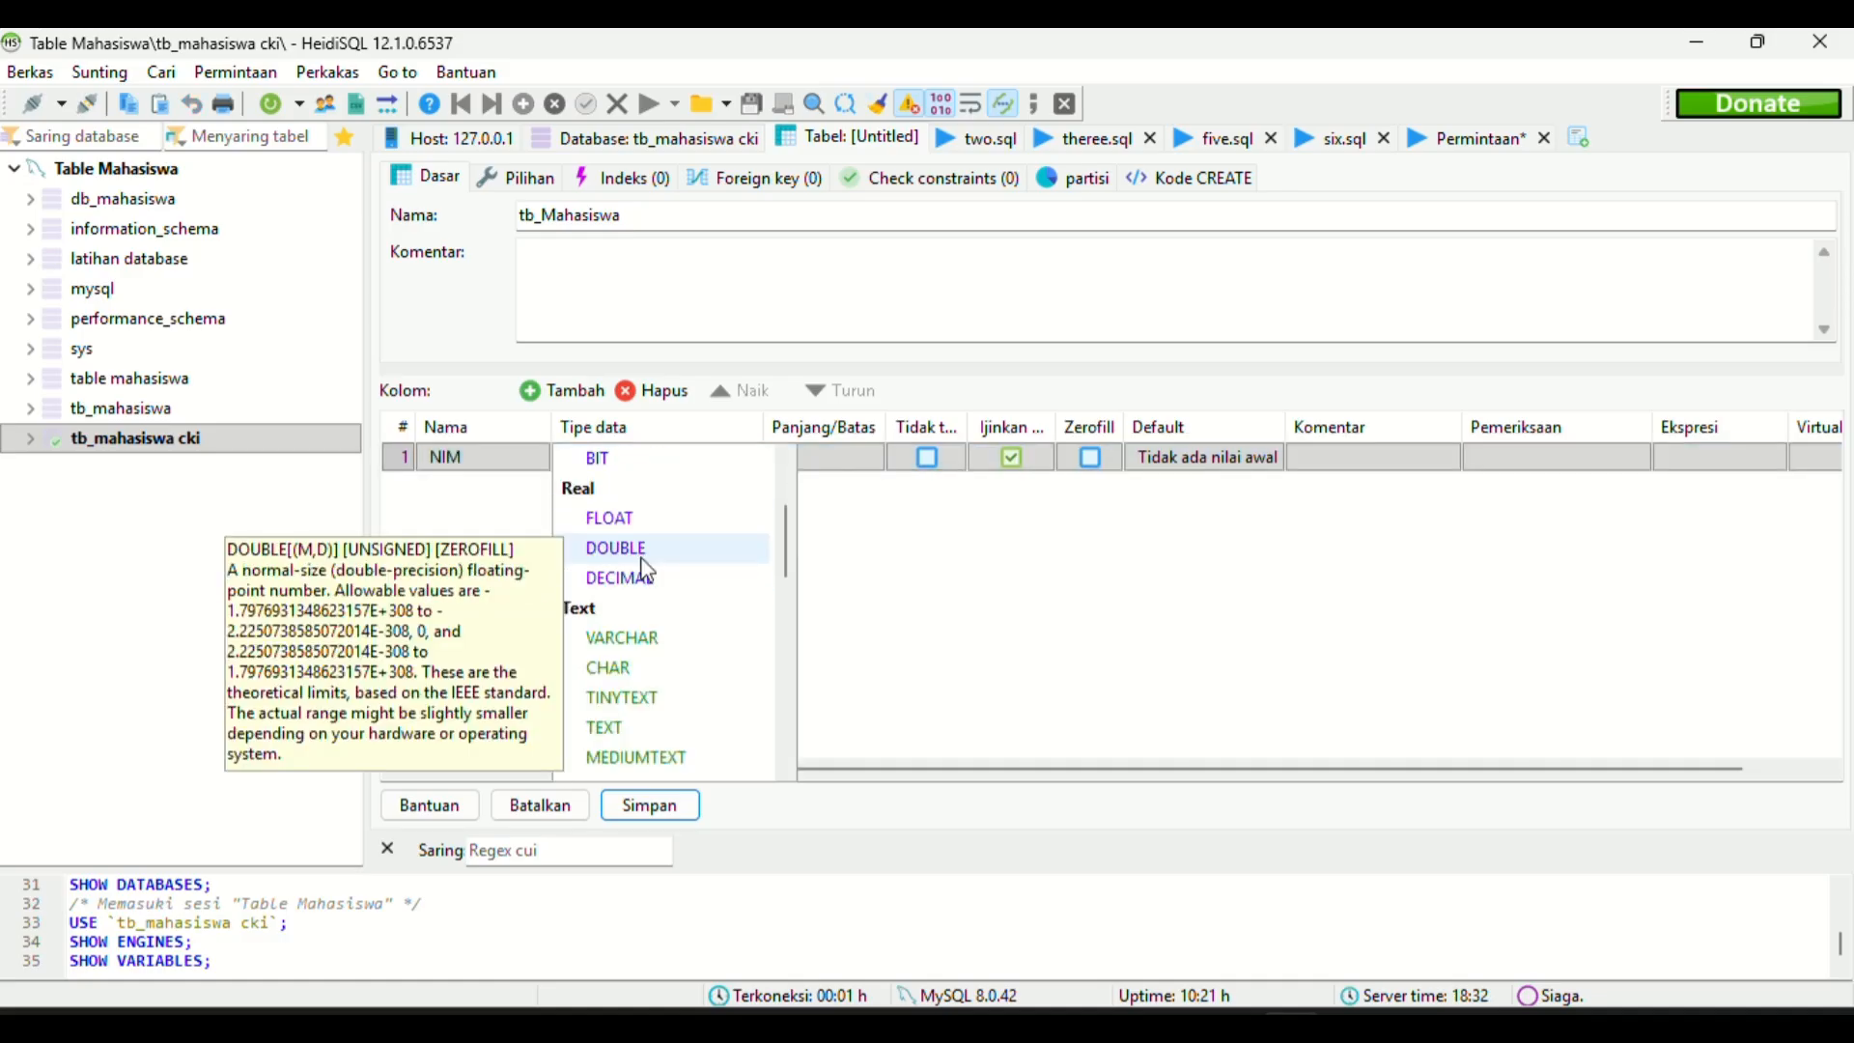
{"action": "mouse_move", "coordinate": [662, 638]}
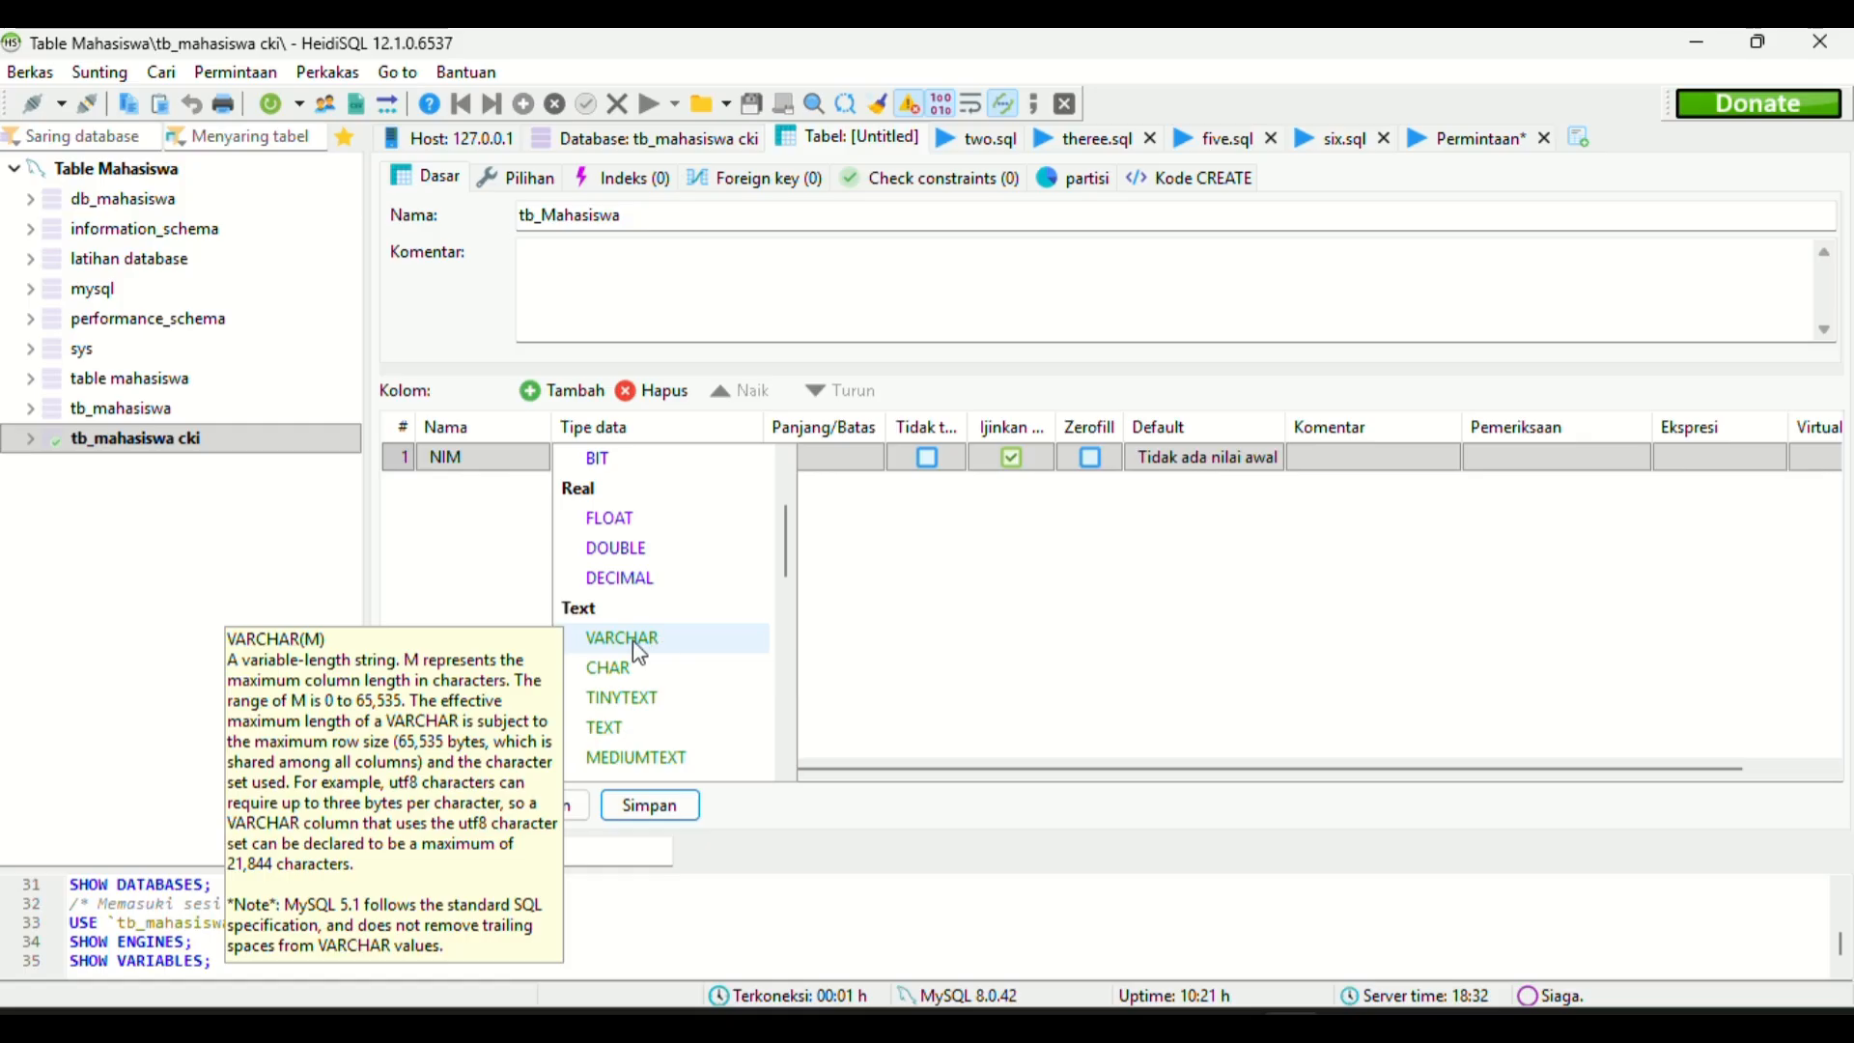
{"action": "left_click", "coordinate": [635, 640]}
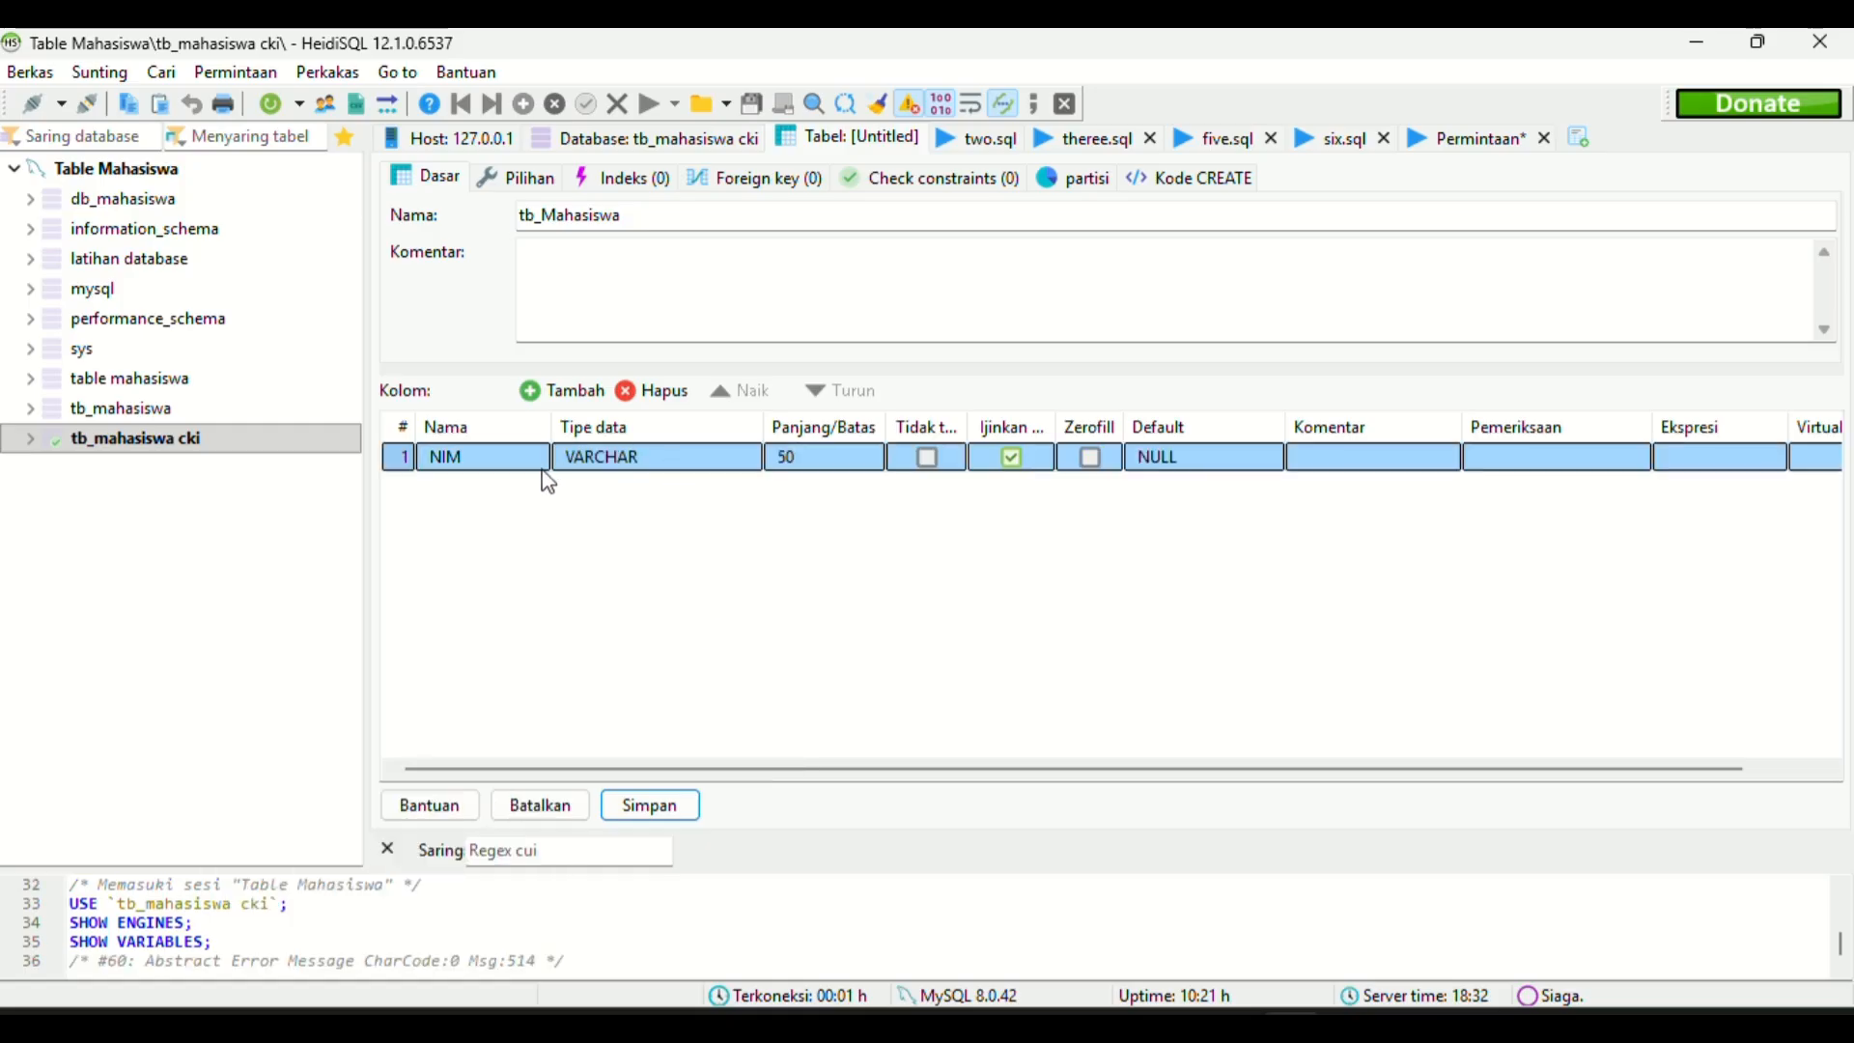
Add a second column named "Nama" to the table, keeping the VARCHAR data type.
{"action": "left_click", "coordinate": [565, 391]}
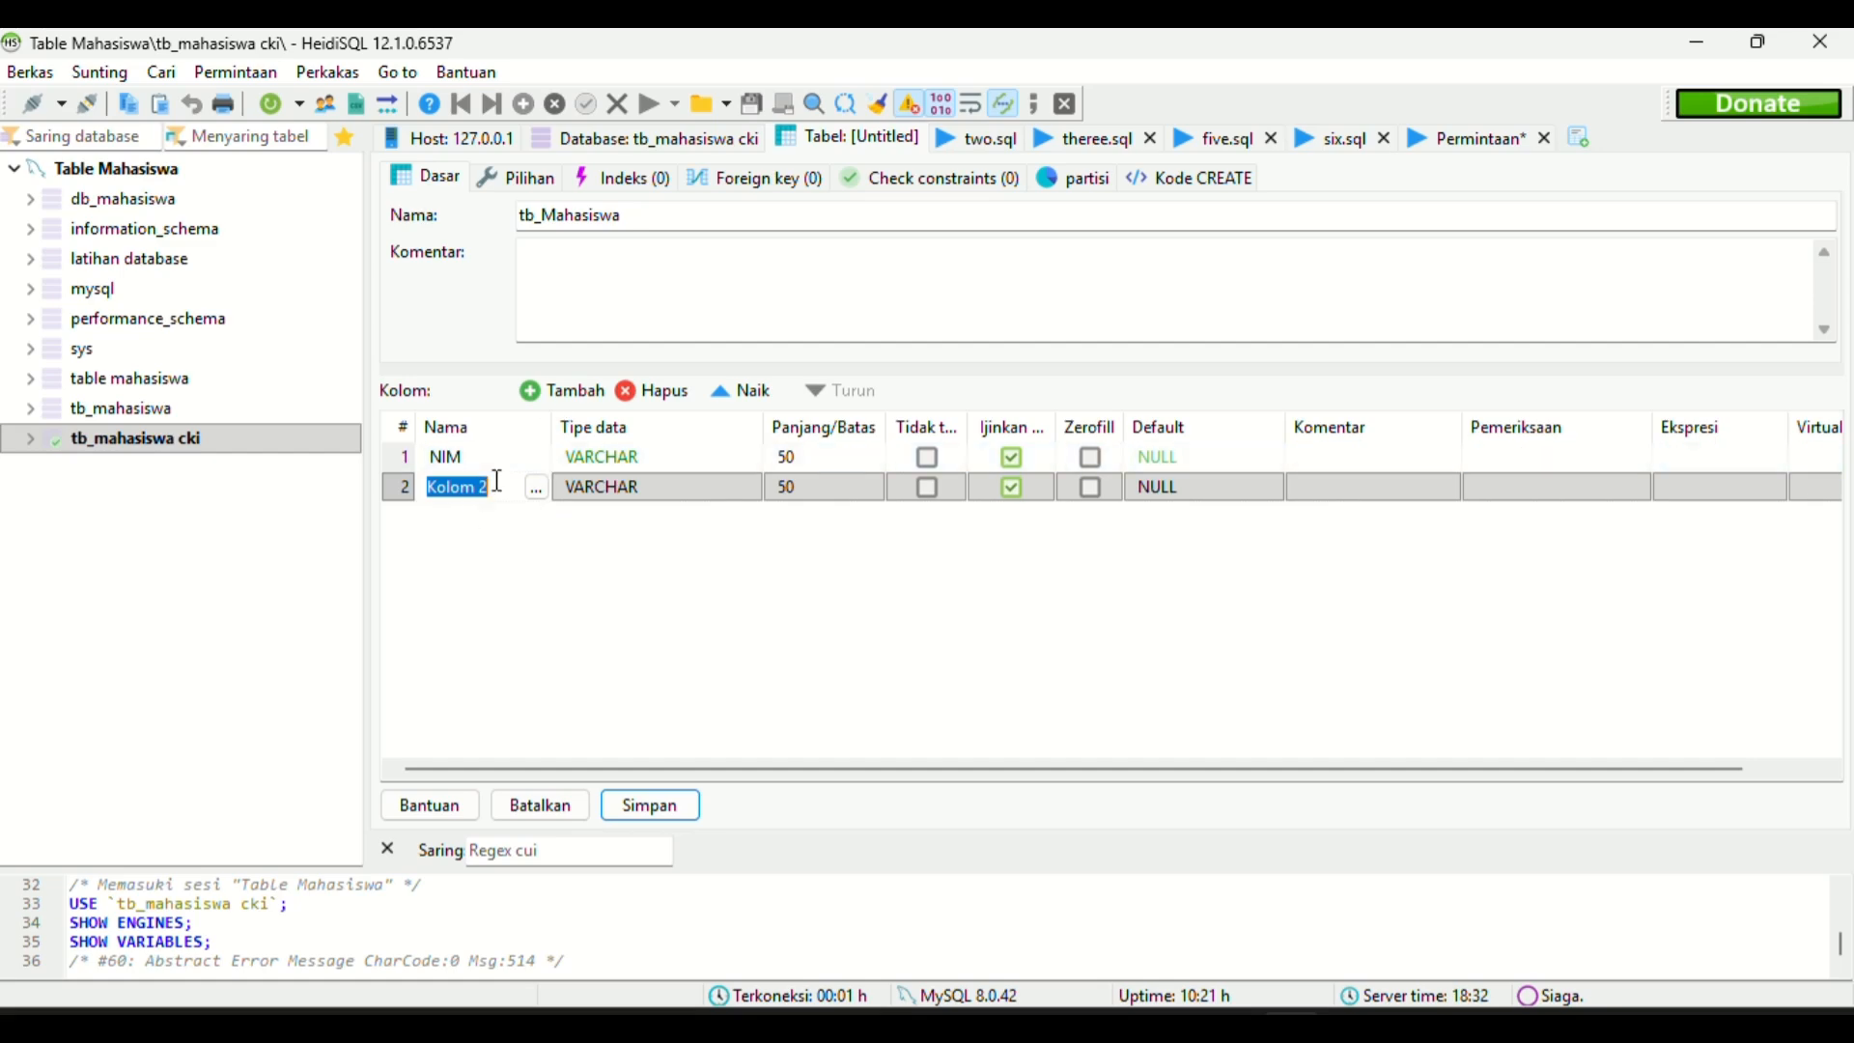
{"action": "key", "text": "BackSpace"}
{"action": "type", "text": "n"}
{"action": "type", "text": "Nama"}
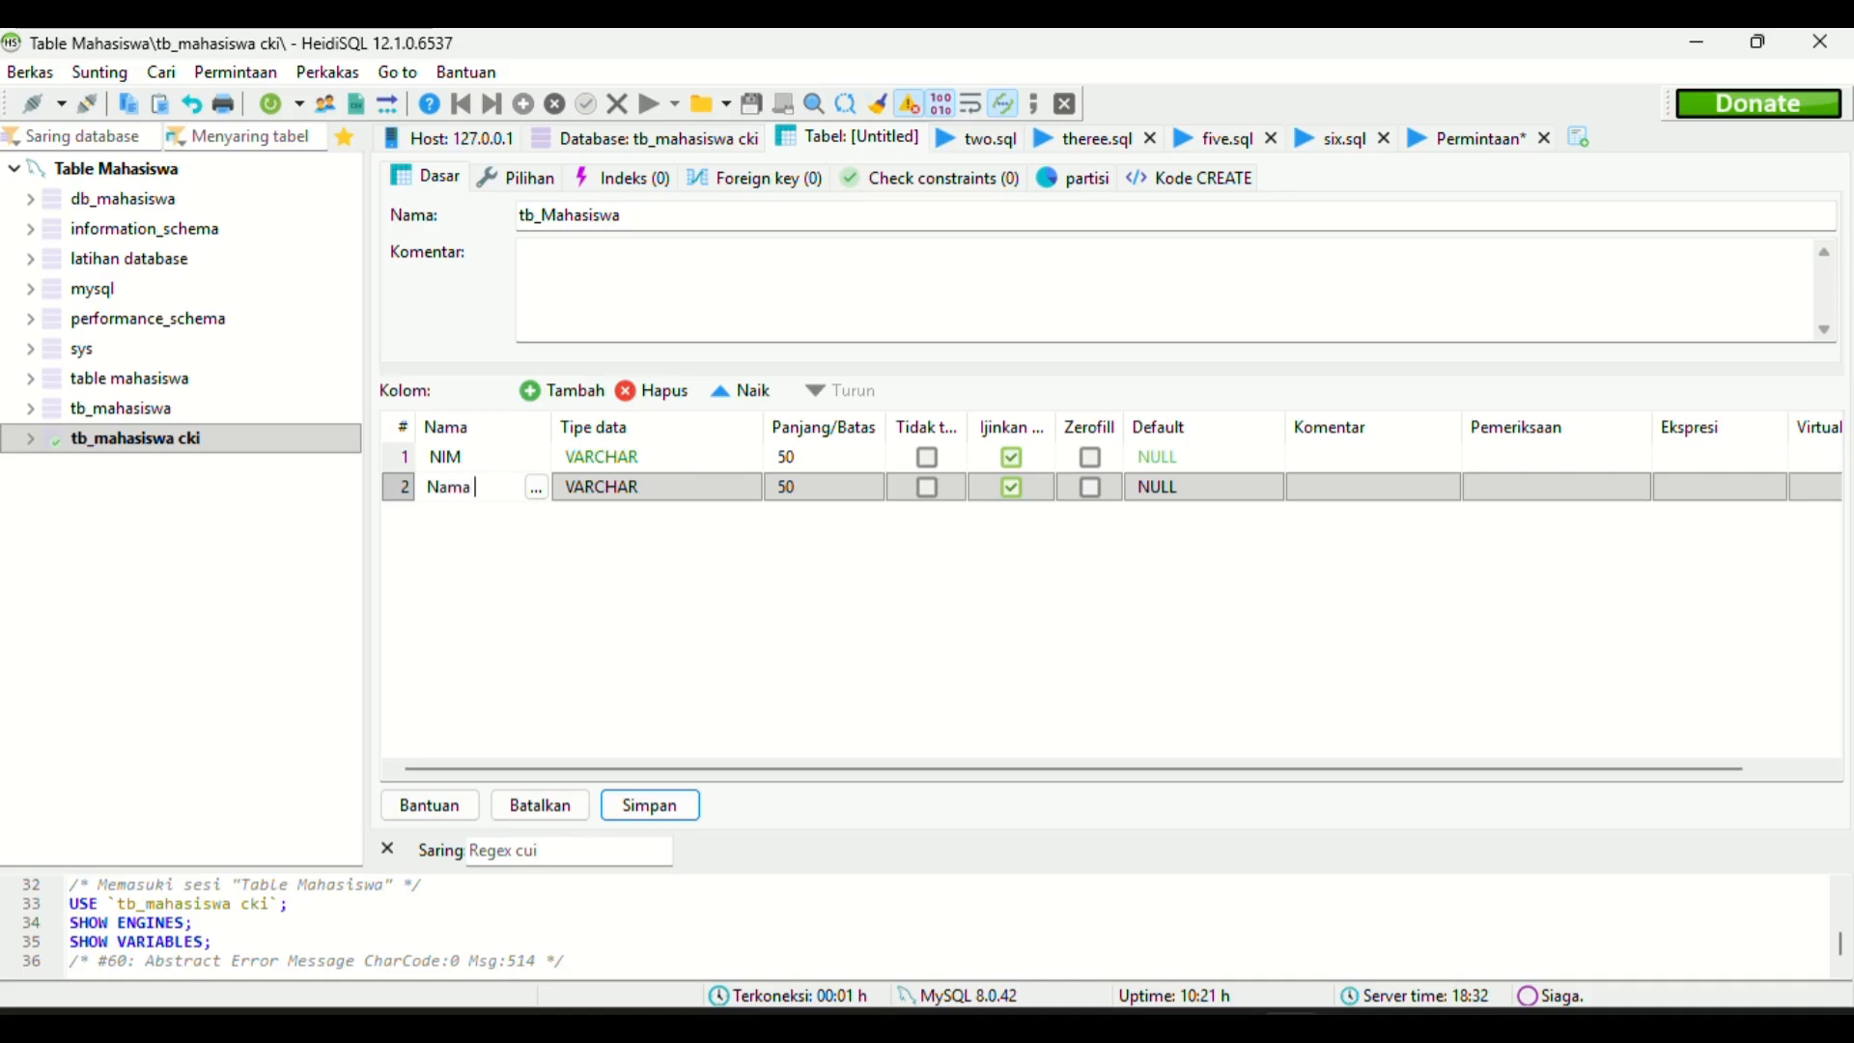
{"action": "left_click", "coordinate": [637, 490]}
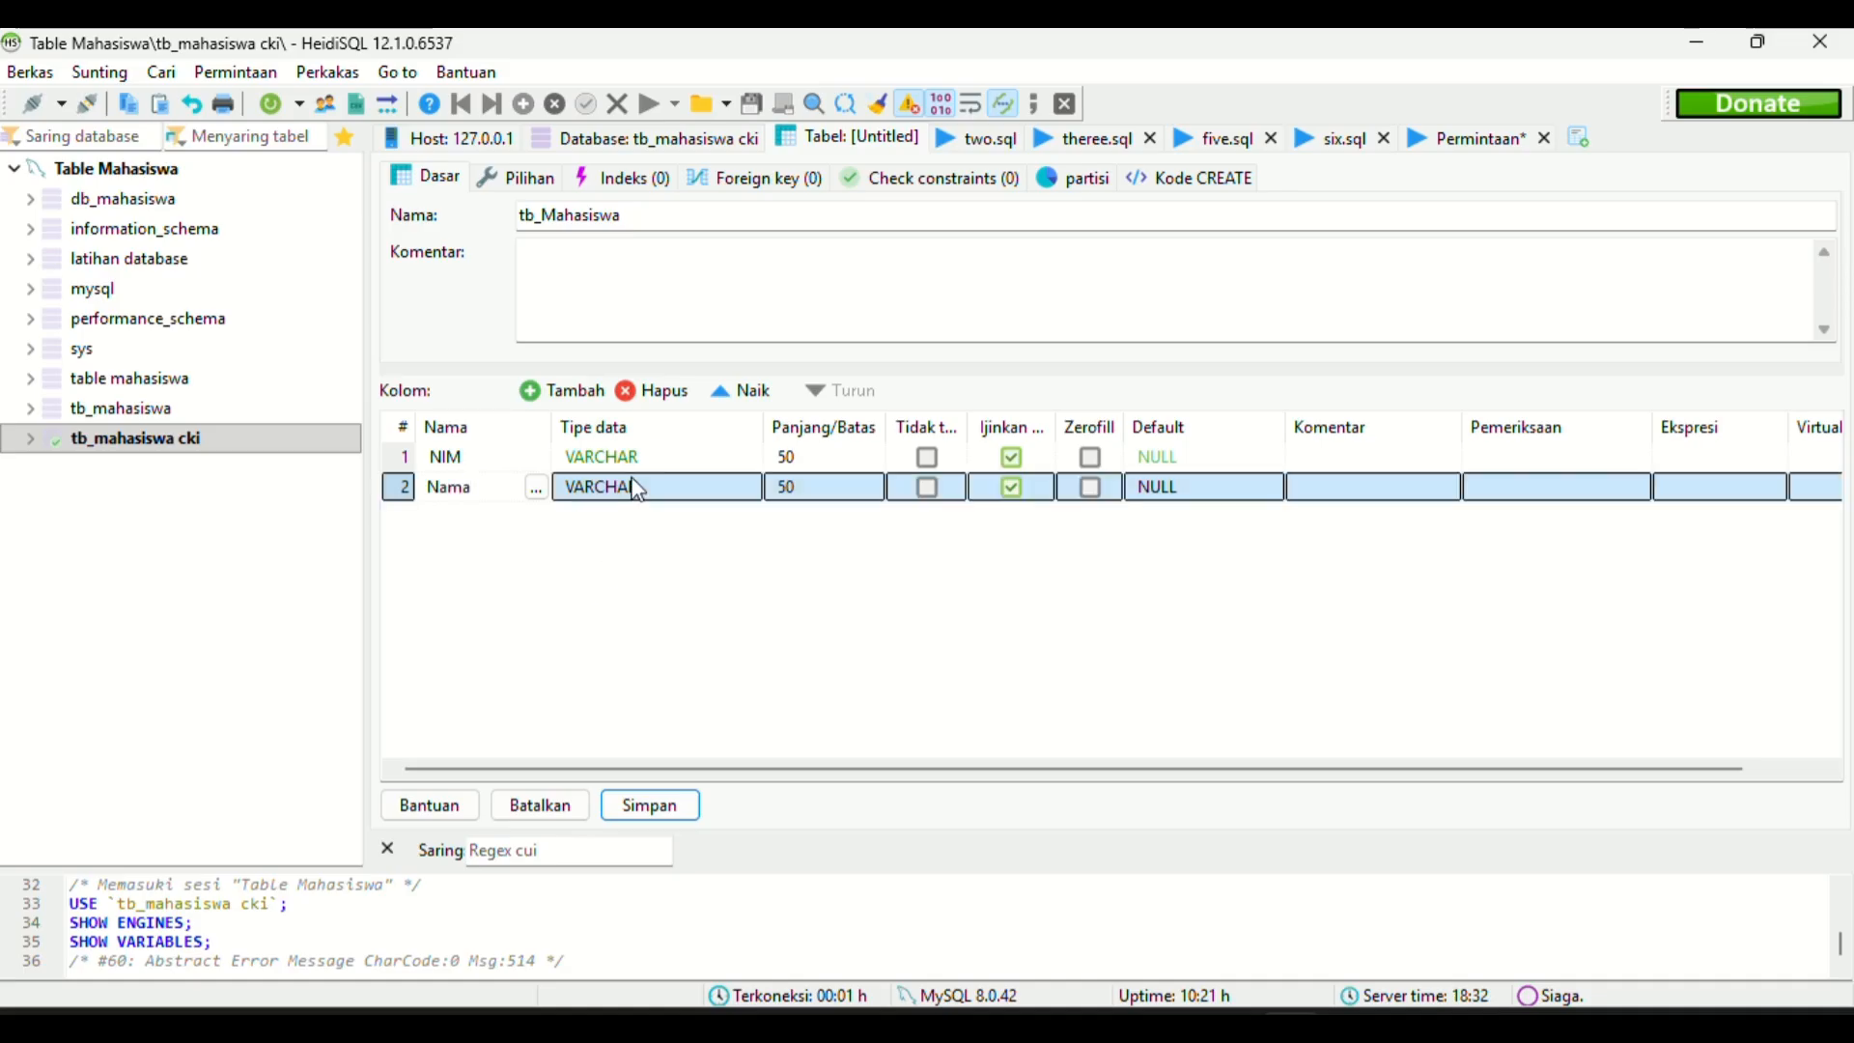
Add a third column to the tb_Mahasiswa table and name it "Alamat".
{"action": "left_click", "coordinate": [538, 392]}
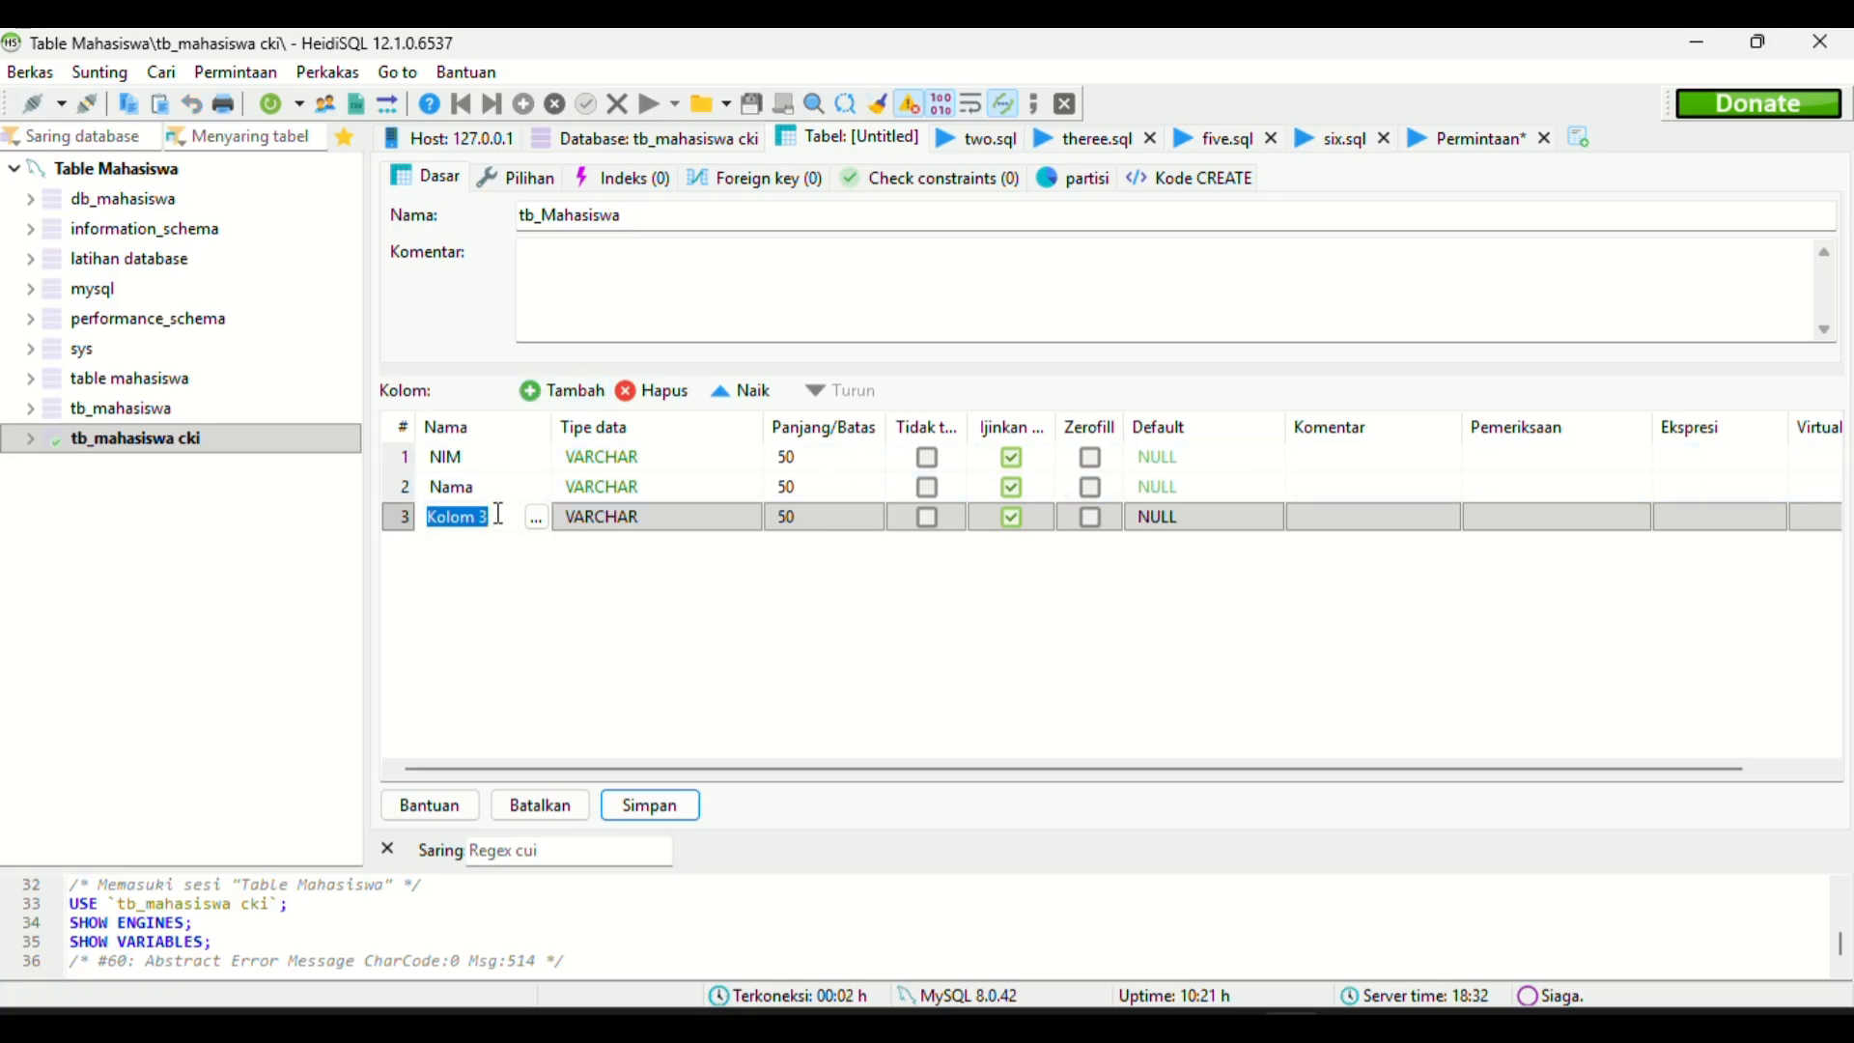
{"action": "key", "text": "BackSpace"}
{"action": "type", "text": "A"}
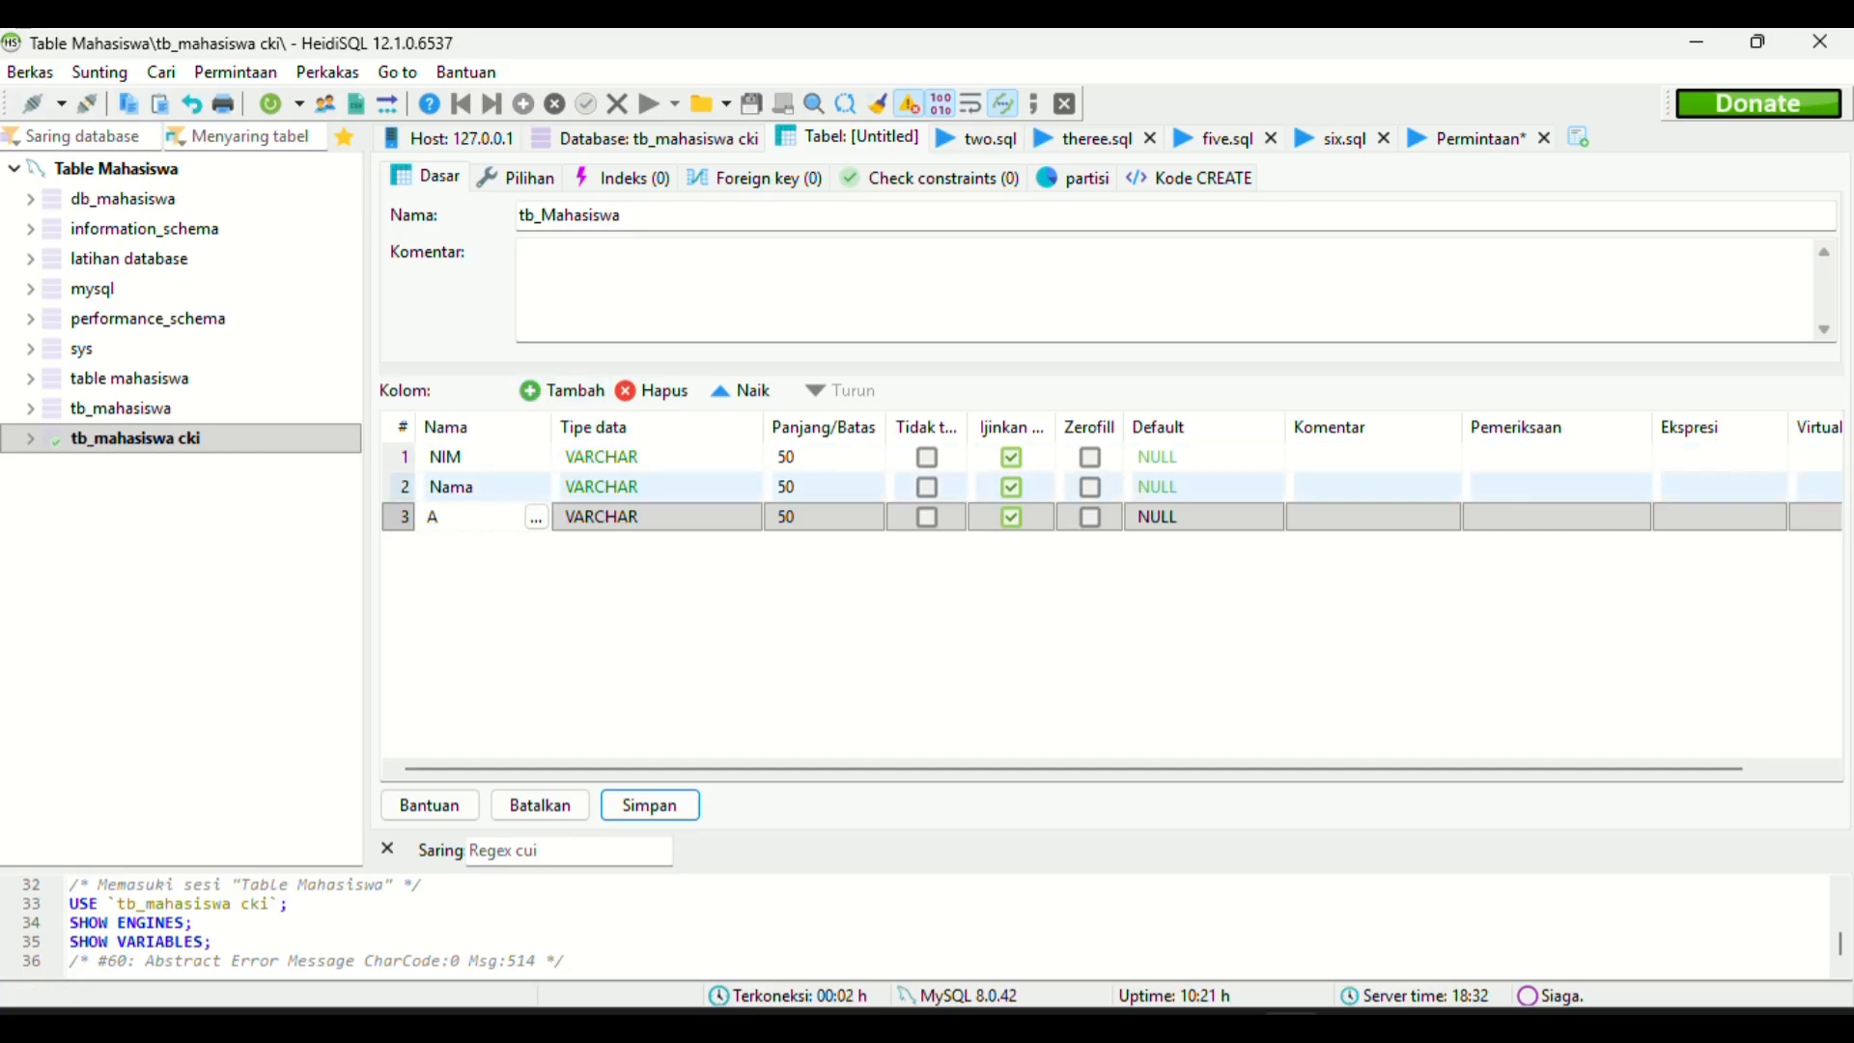
{"action": "type", "text": "lamat"}
Set the Alamat column's data type to TEXT.
{"action": "left_click", "coordinate": [610, 520]}
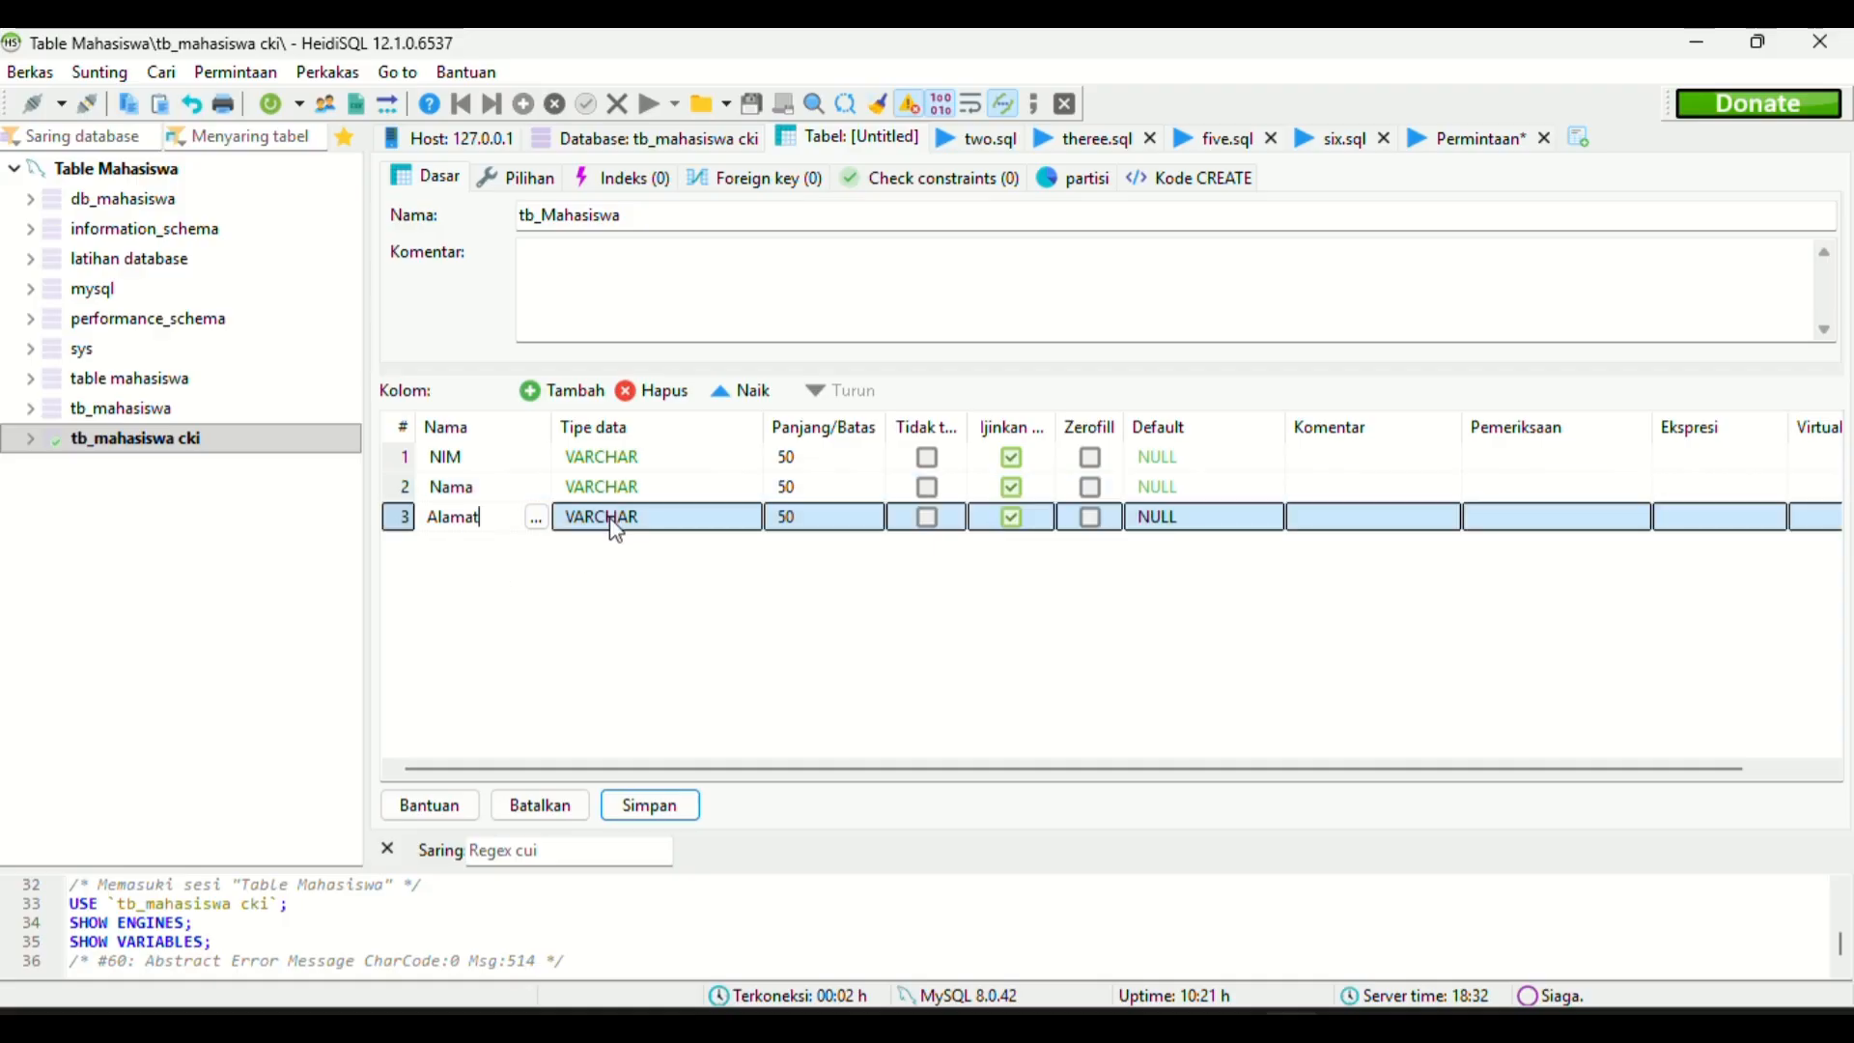
{"action": "left_click", "coordinate": [616, 533]}
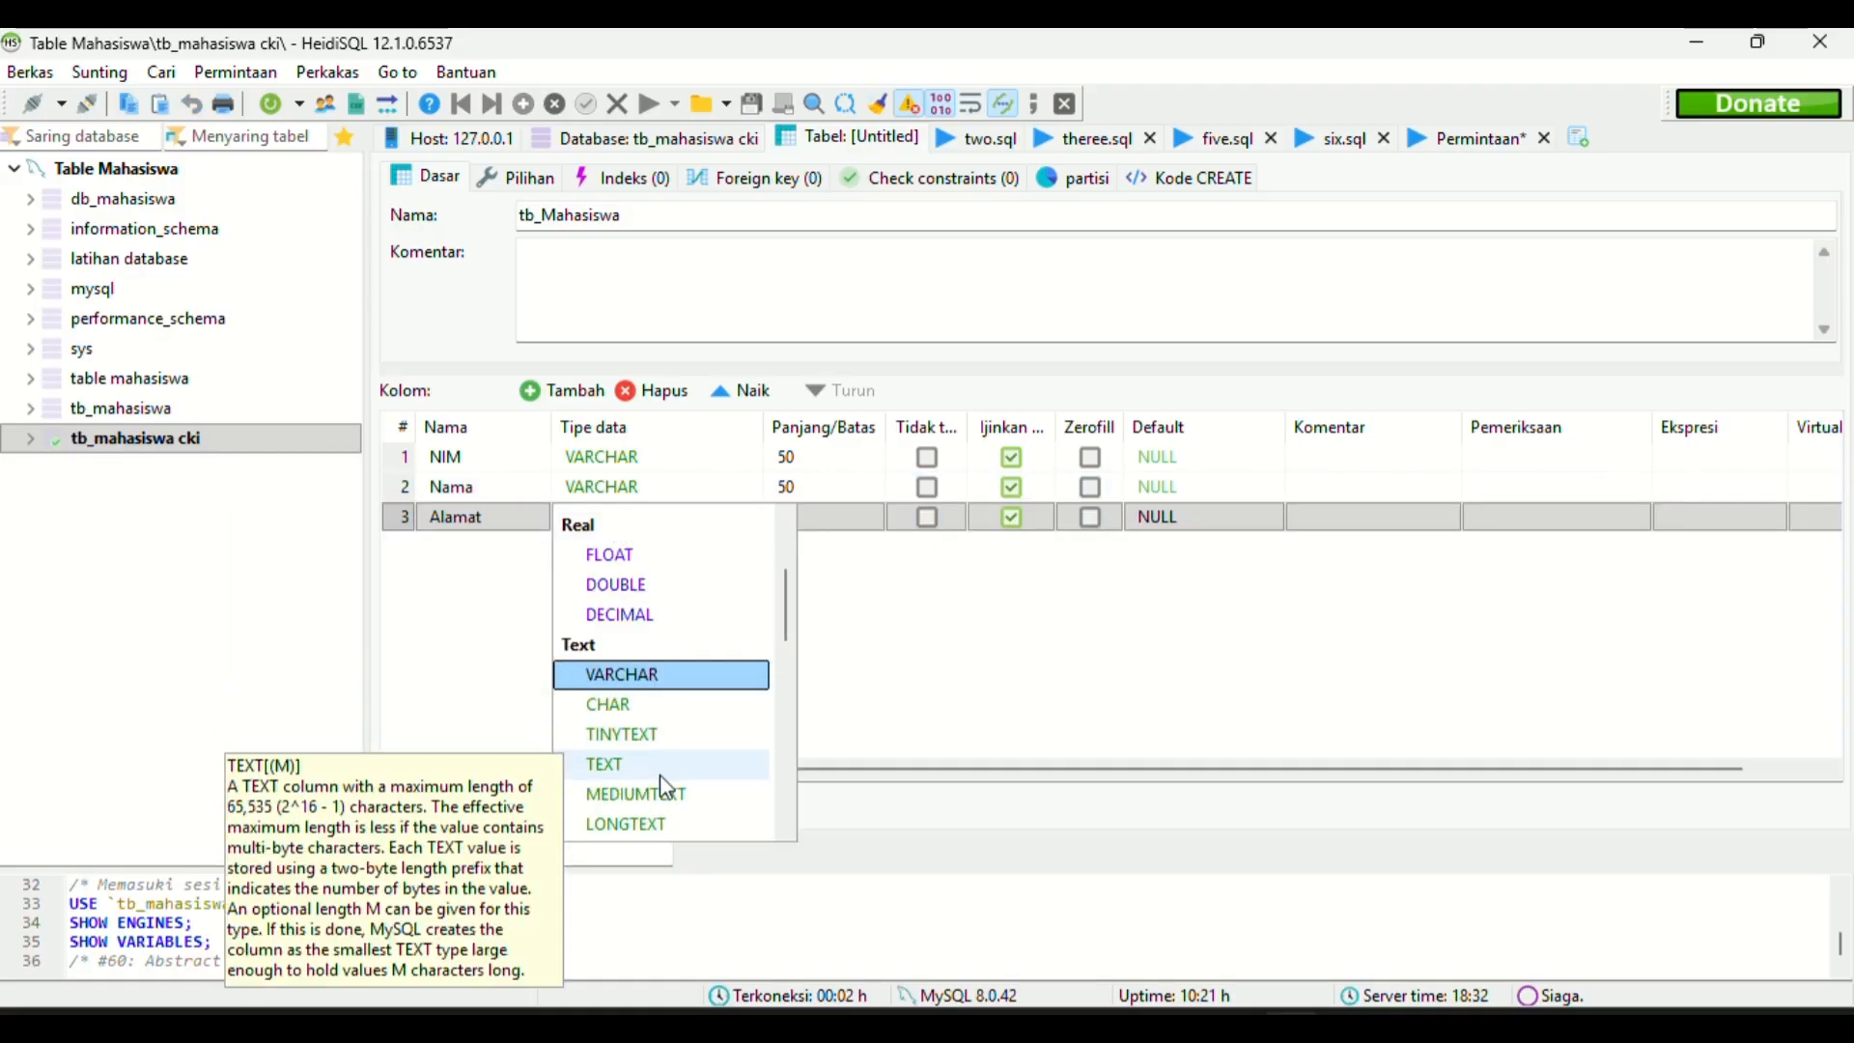
{"action": "left_click", "coordinate": [605, 762]}
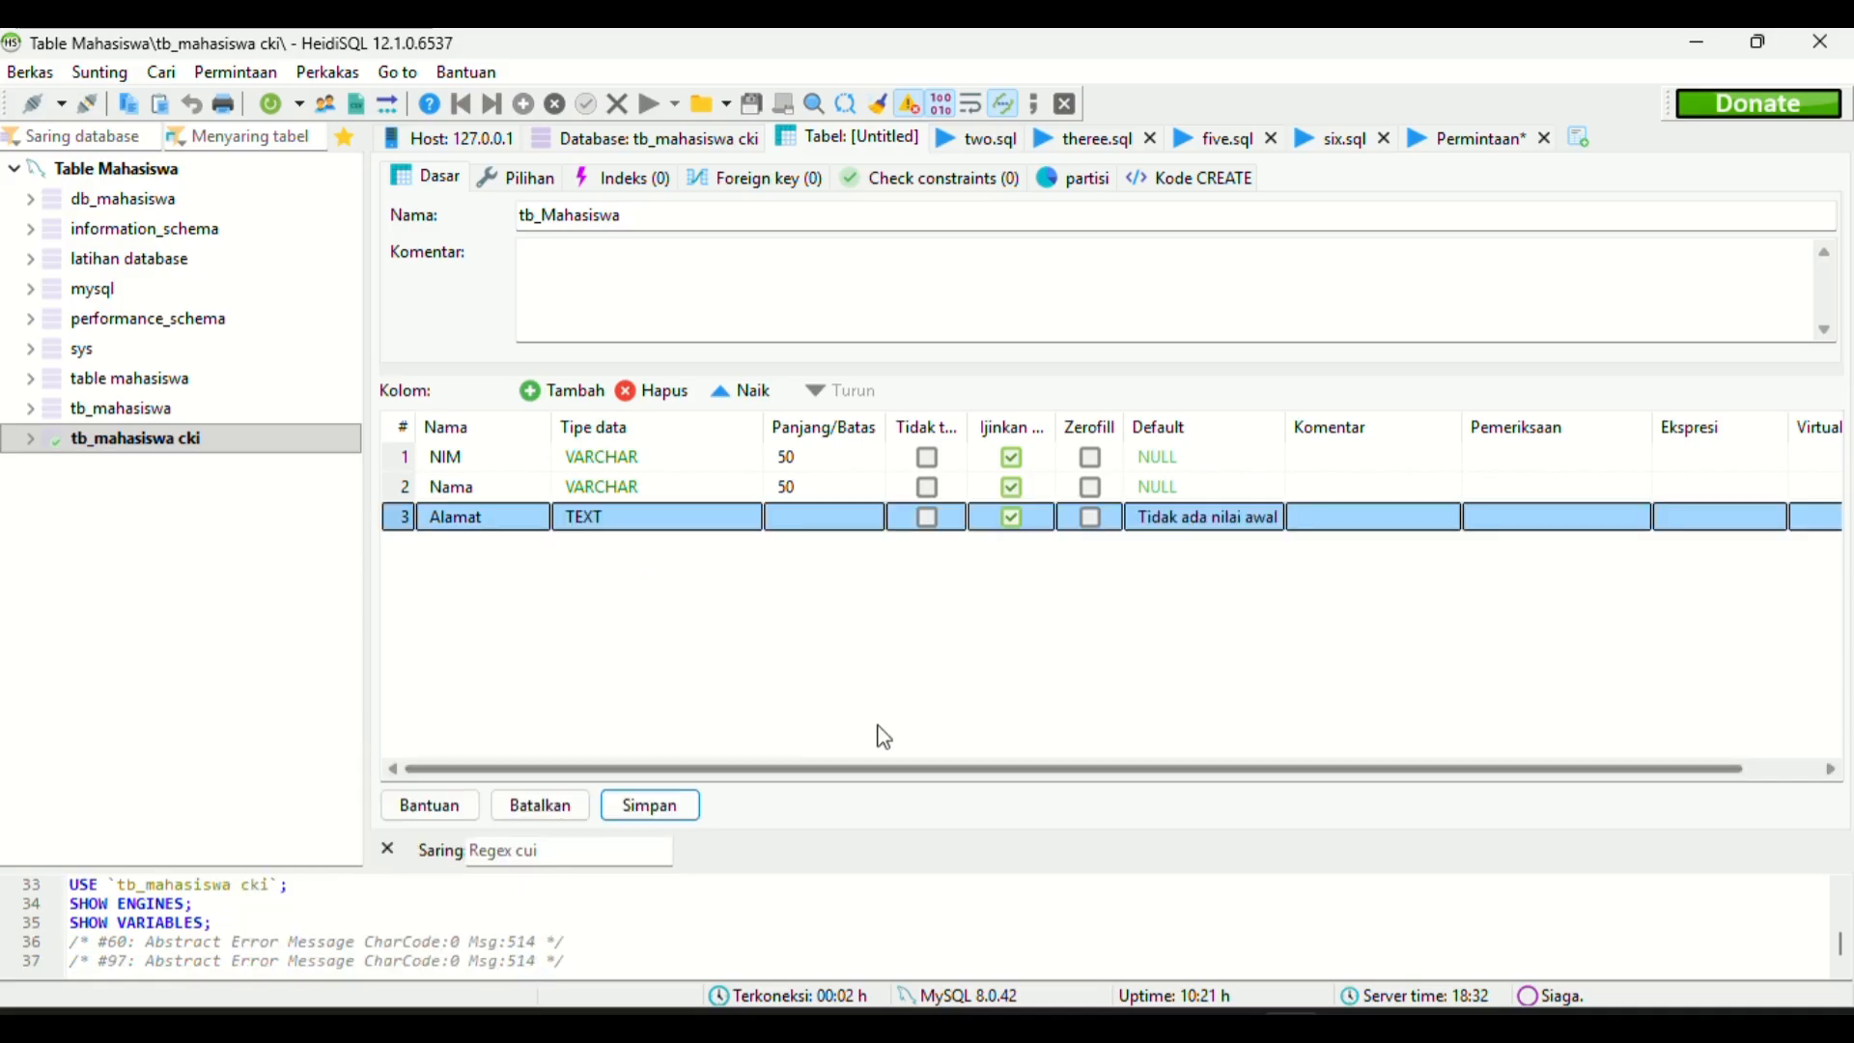
{"action": "left_click", "coordinate": [874, 681]}
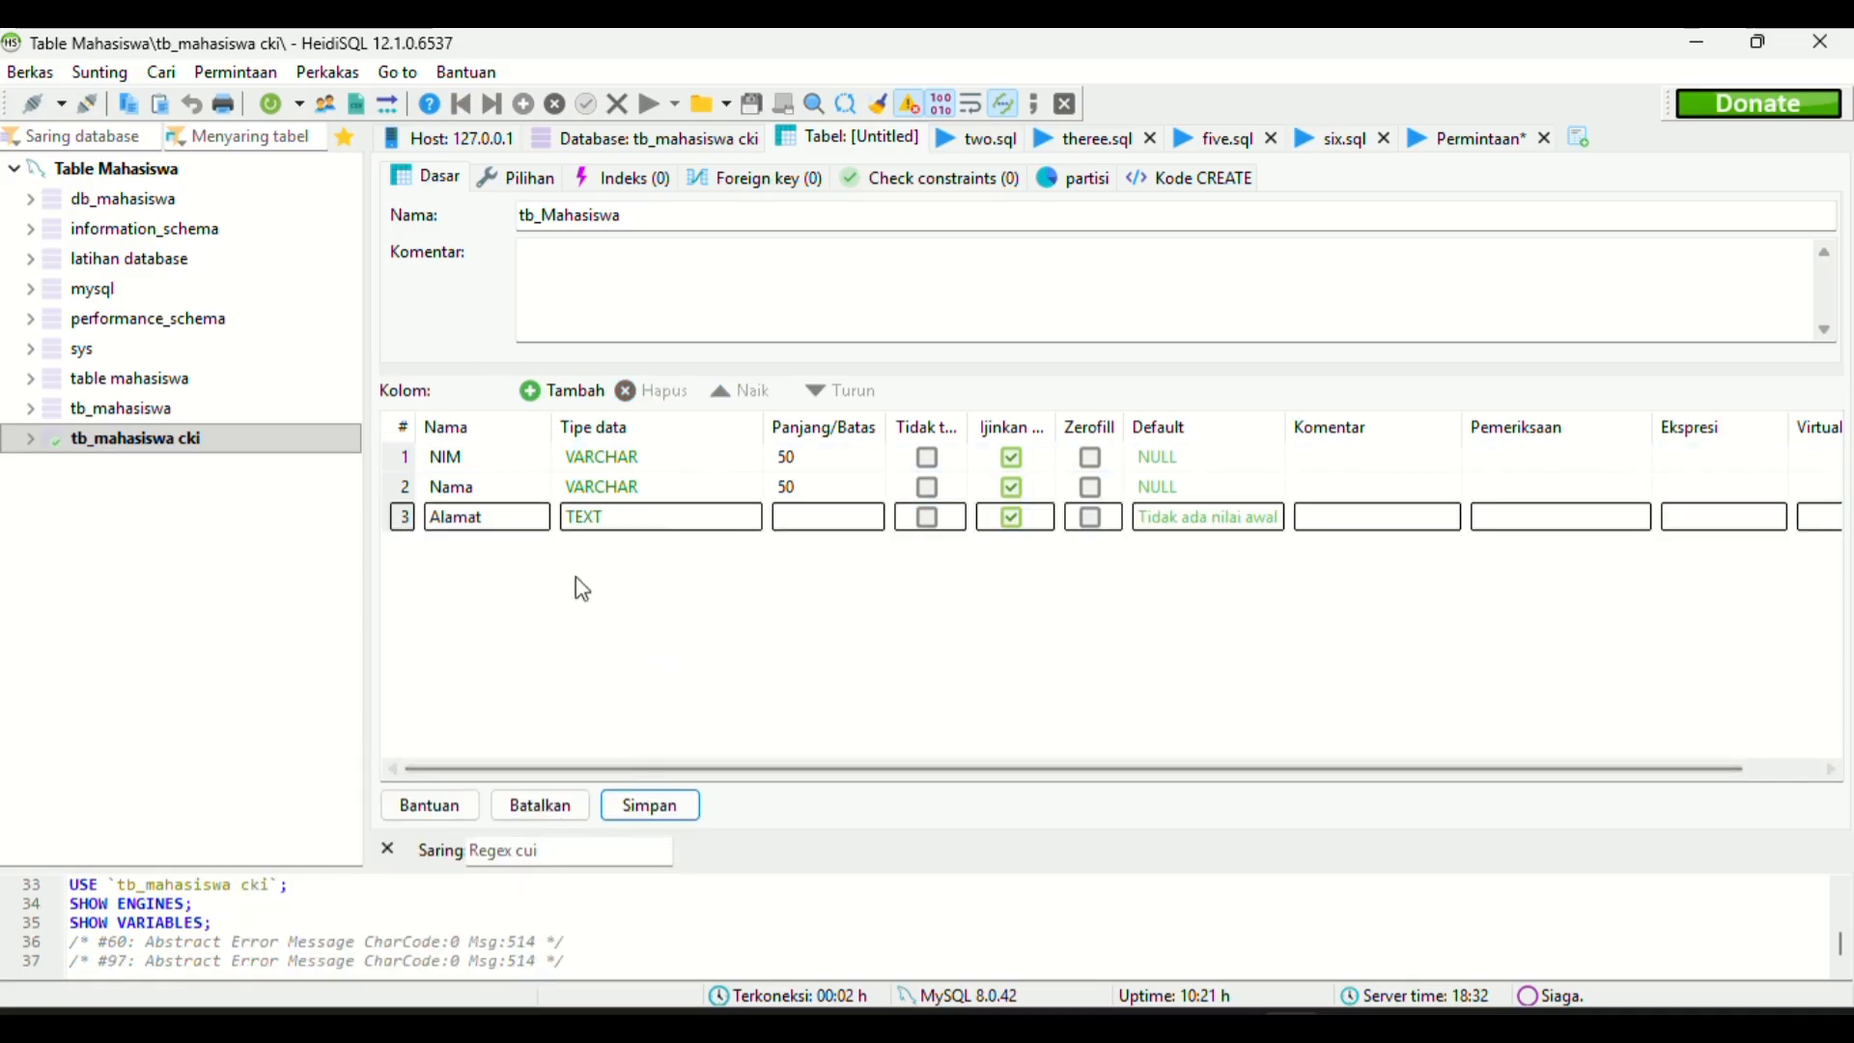
Save the tb_Mahasiswa table, correcting the second column's name to "nama" without a trailing space.
{"action": "left_click", "coordinate": [643, 811]}
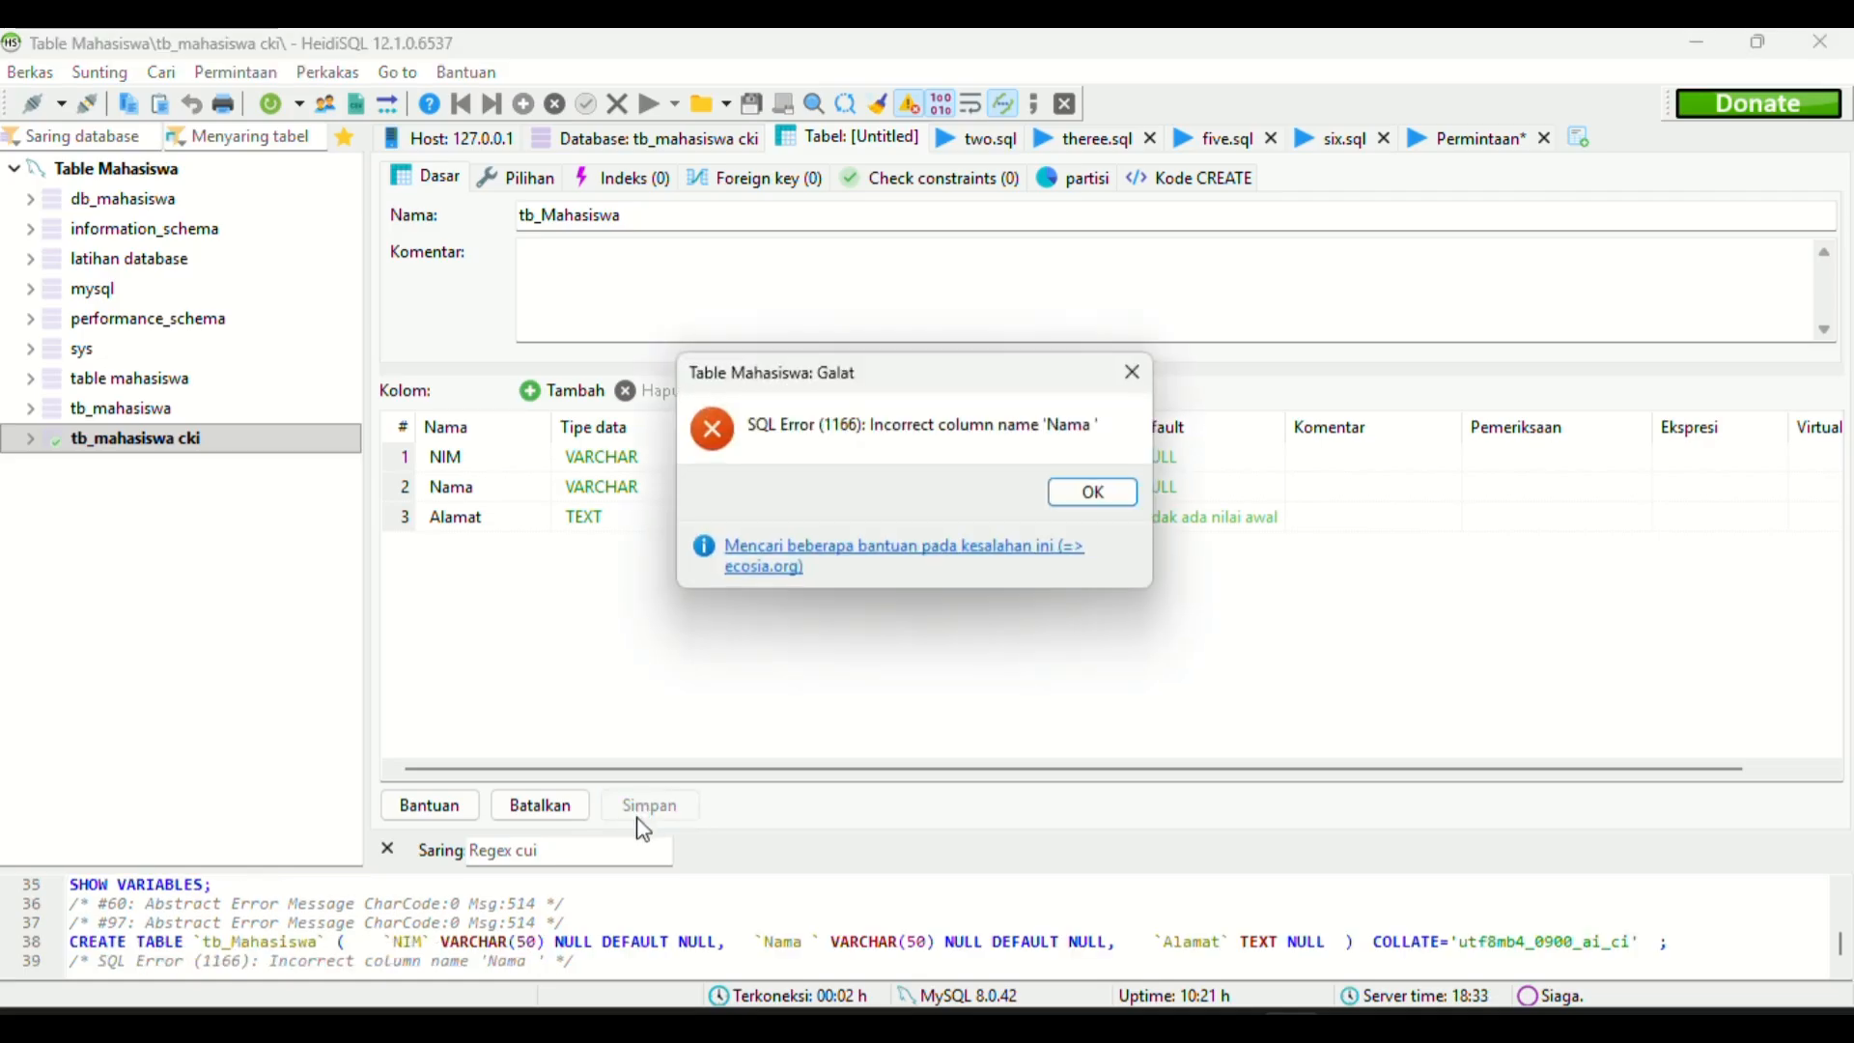
{"action": "left_click", "coordinate": [1095, 494]}
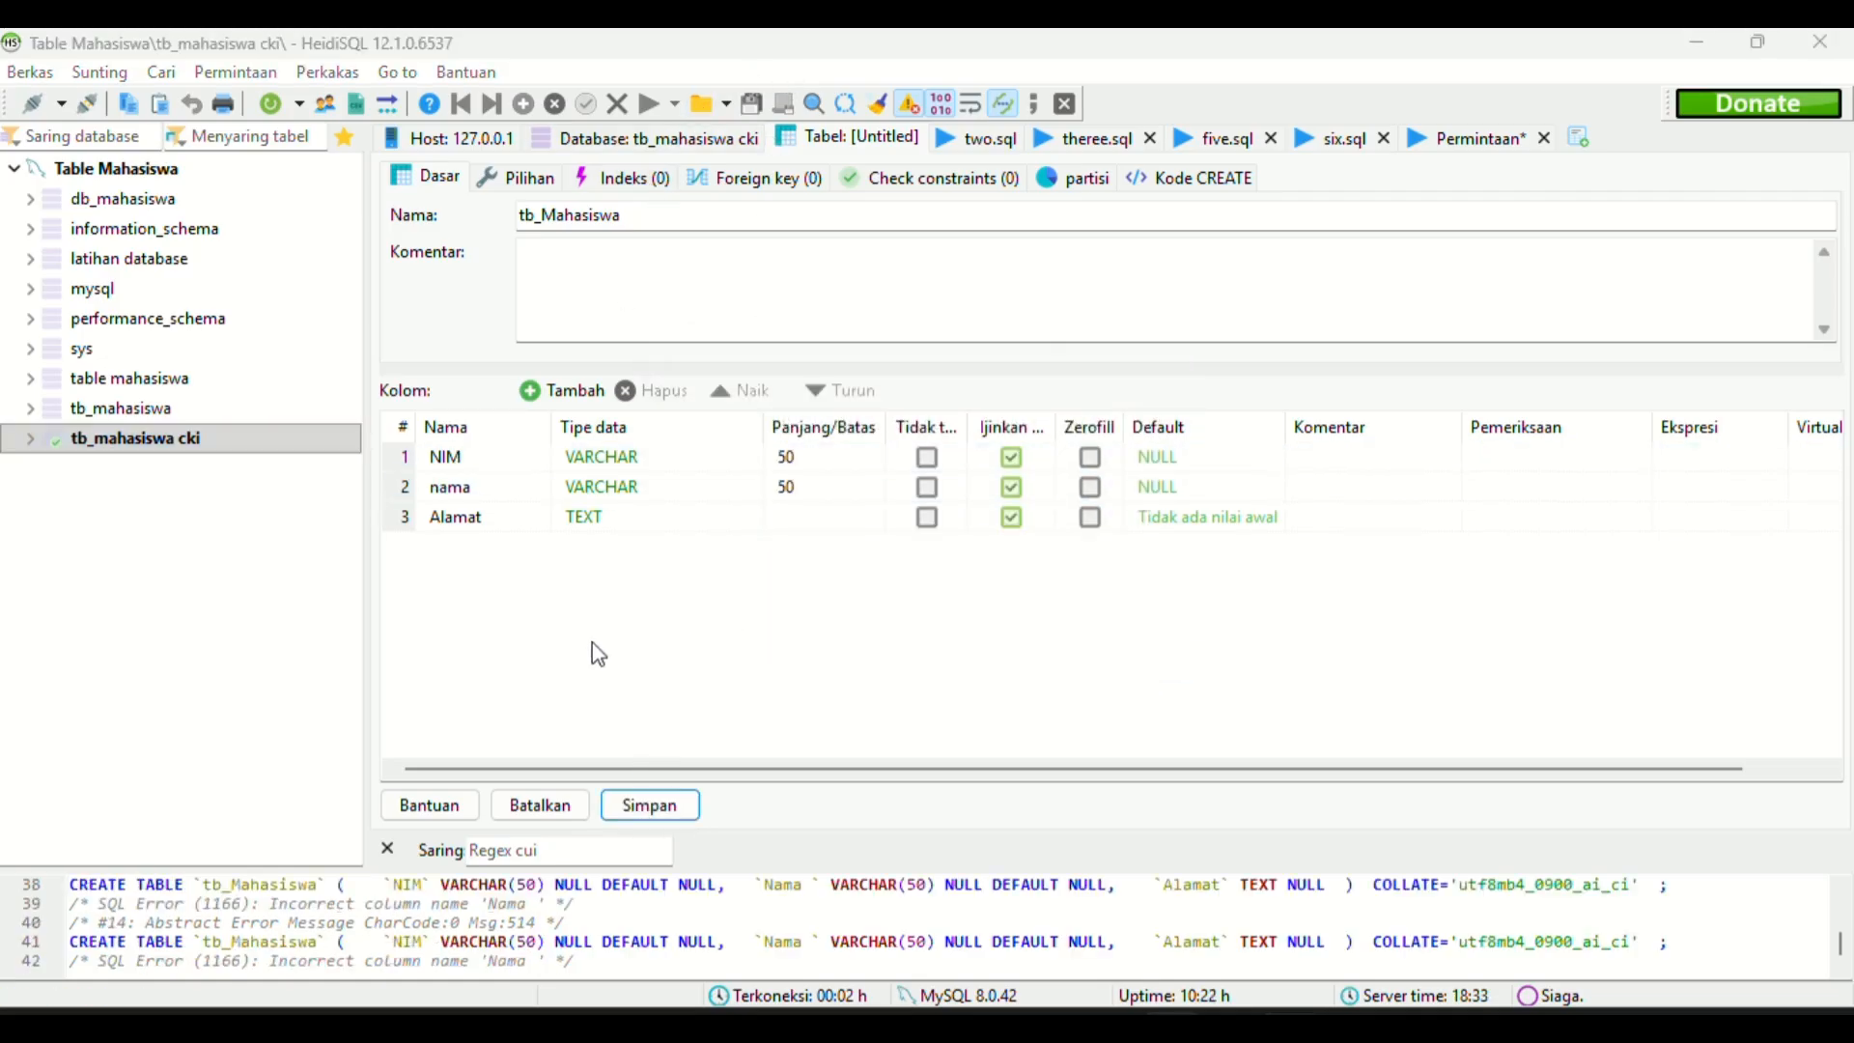
{"action": "left_click", "coordinate": [663, 811]}
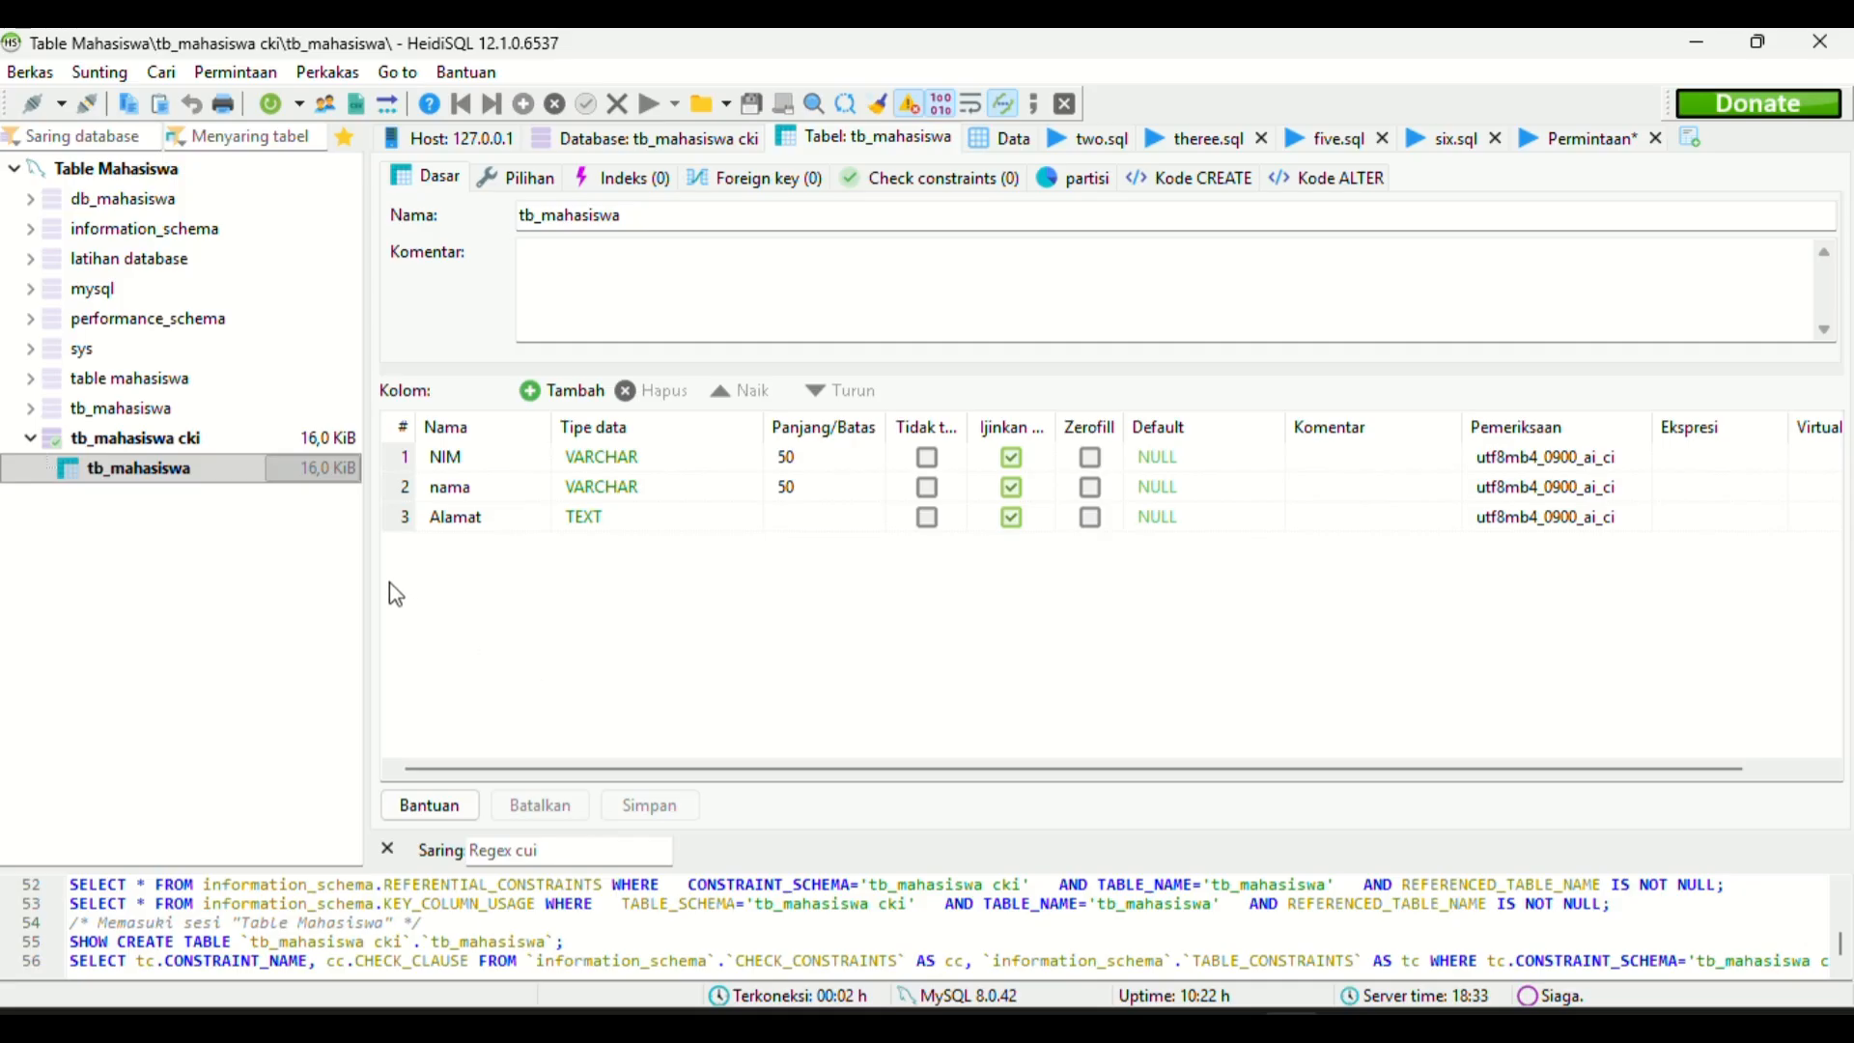
Start another new table in the tb_mahasiswa cki database and name it "tb_Prodi".
{"action": "left_click", "coordinate": [122, 471]}
{"action": "left_click", "coordinate": [125, 452]}
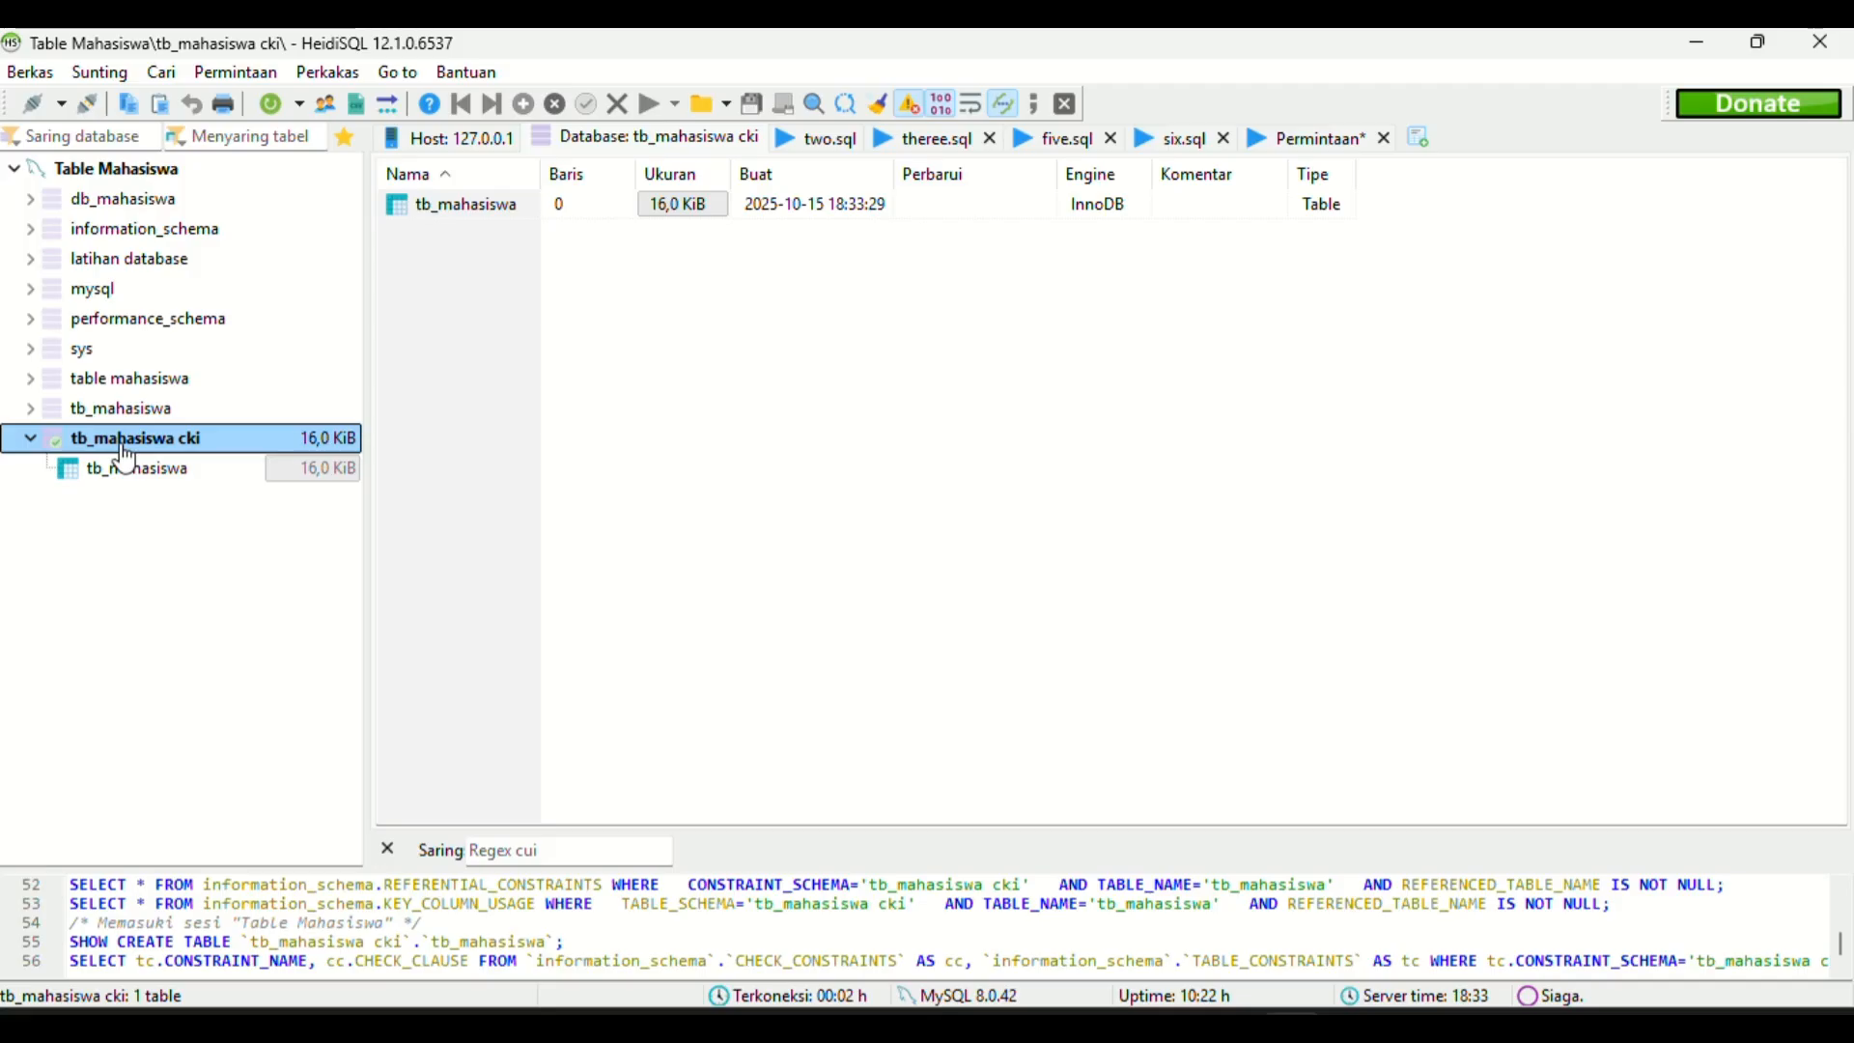
{"action": "right_click", "coordinate": [123, 447]}
{"action": "mouse_move", "coordinate": [171, 572]}
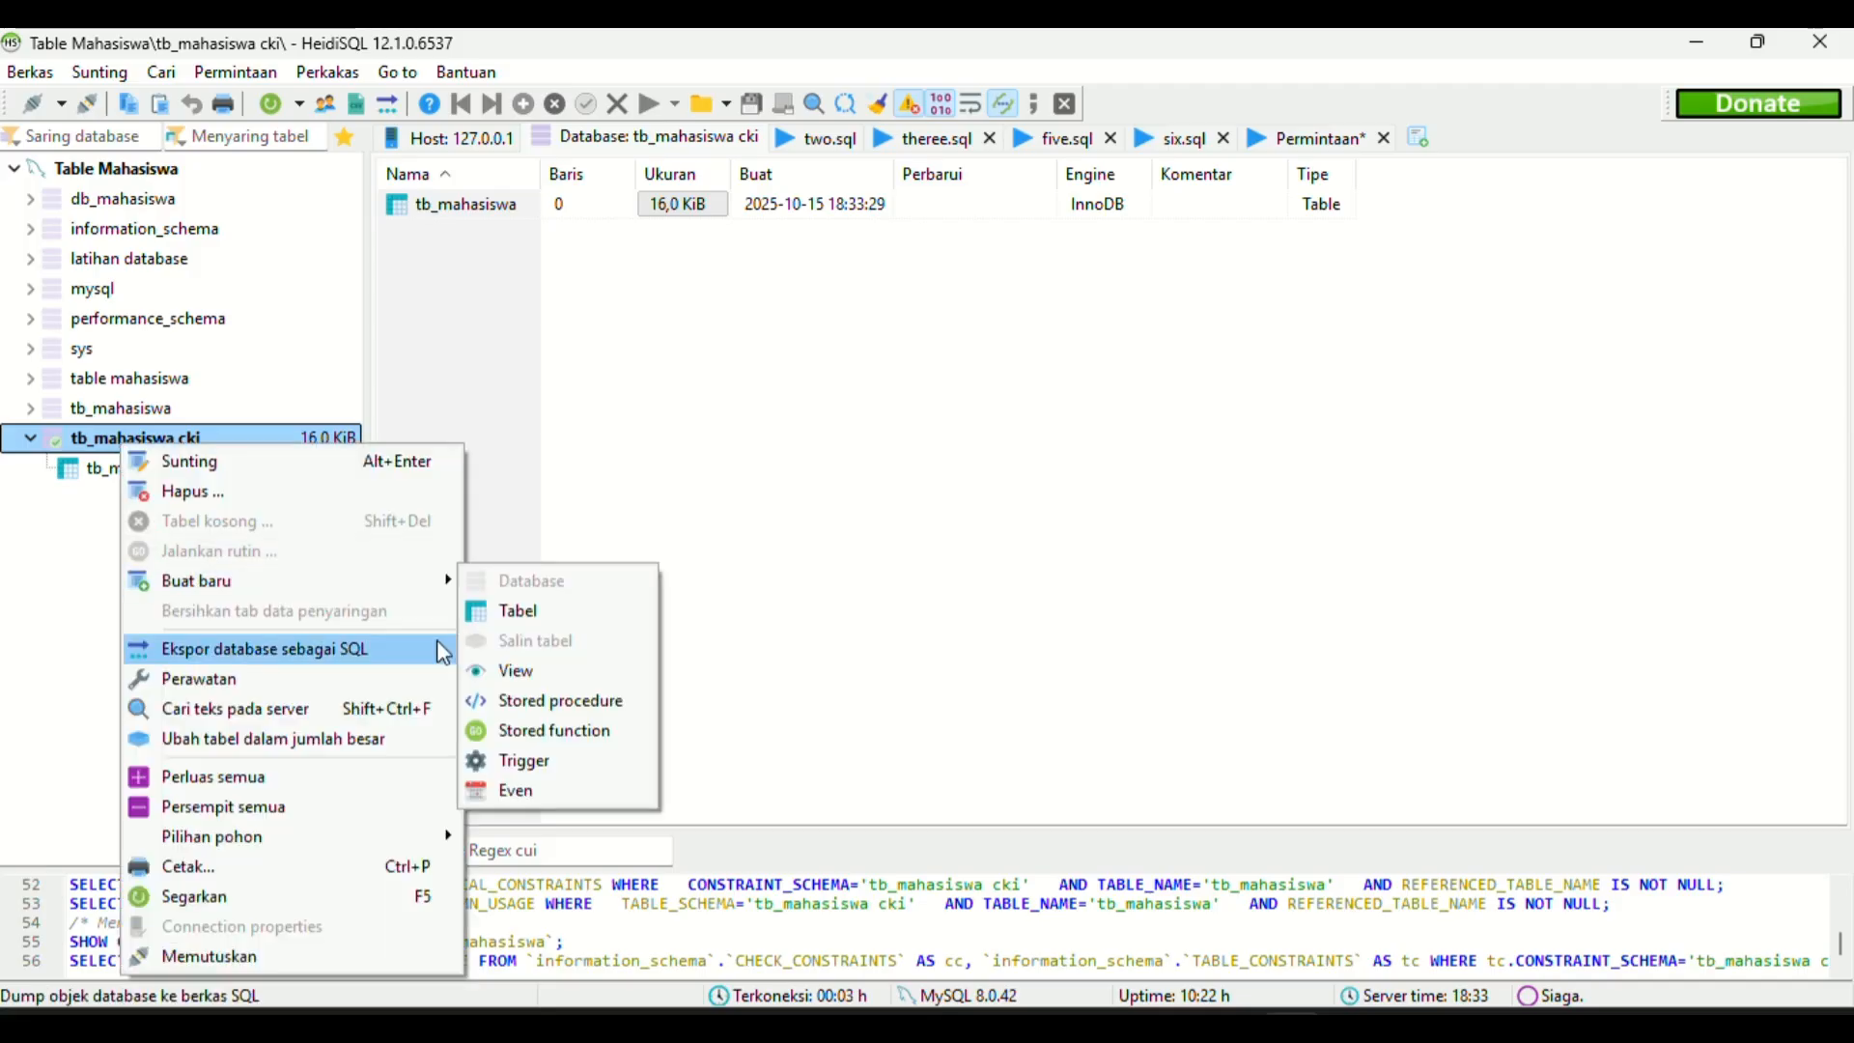
{"action": "left_click", "coordinate": [528, 612]}
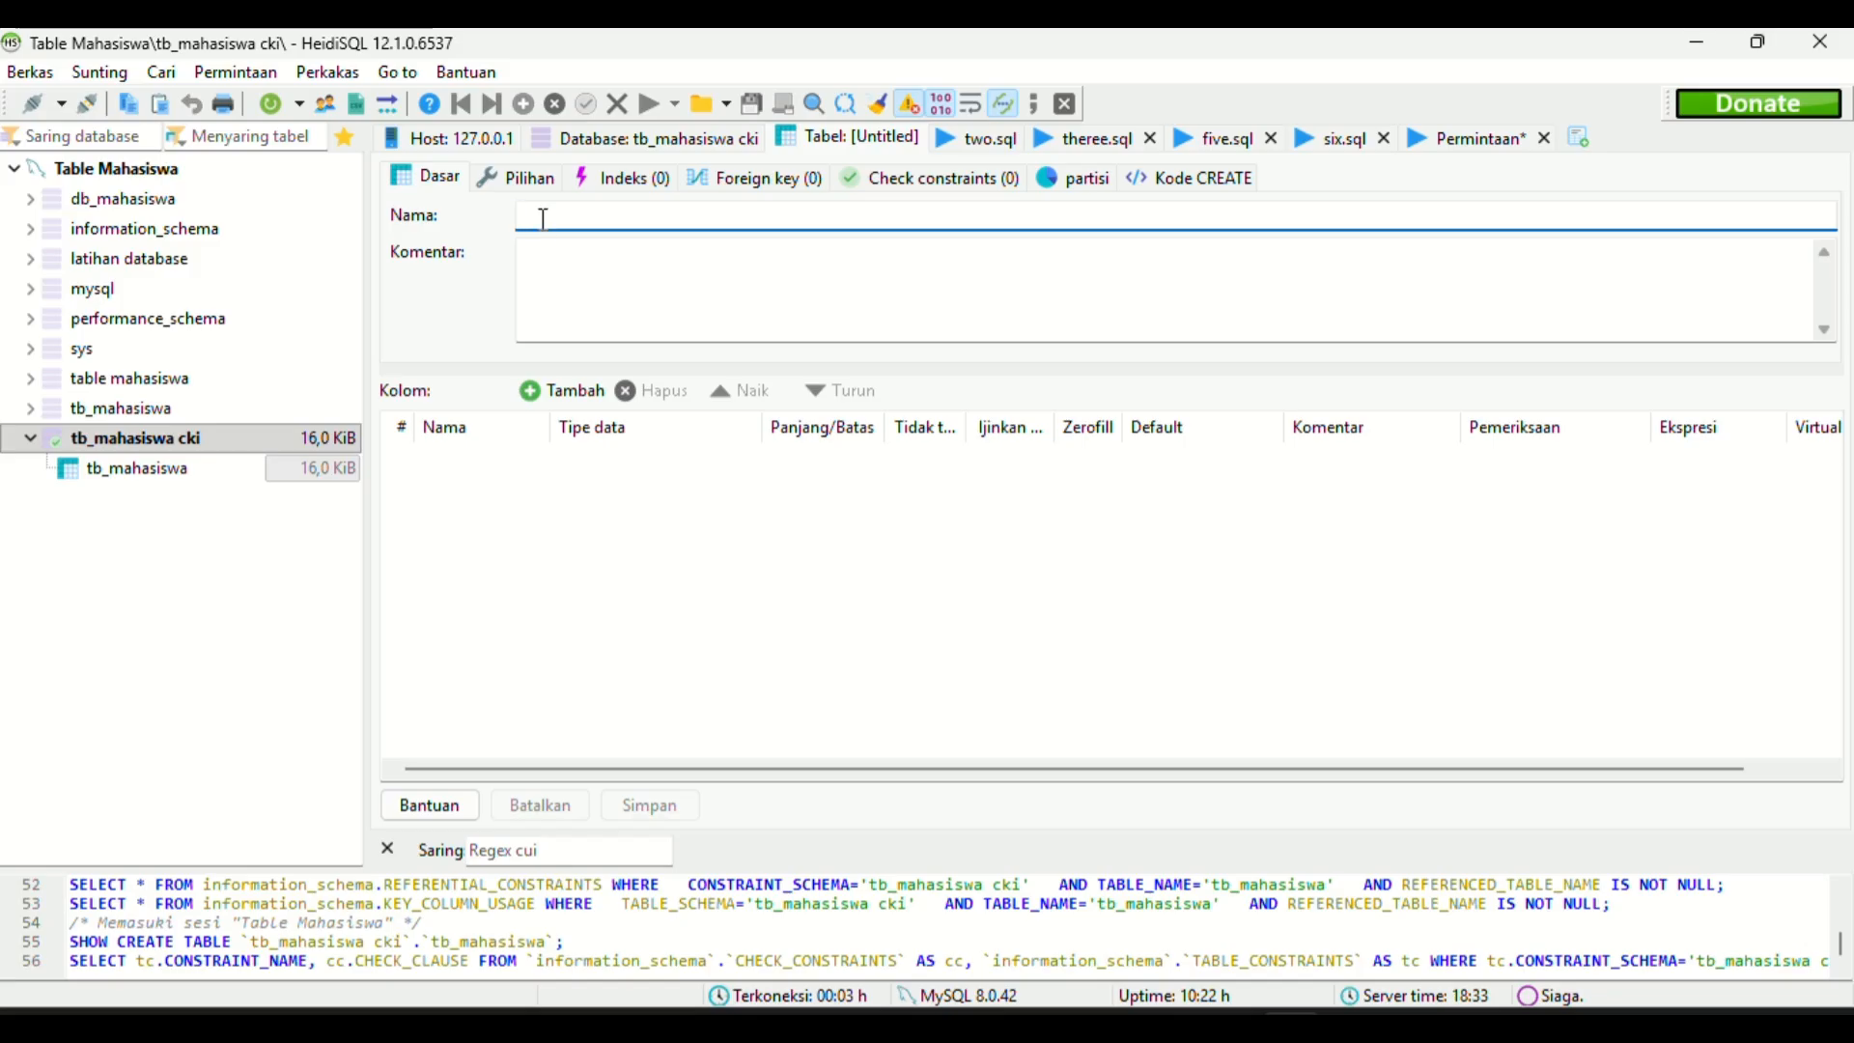
{"action": "type", "text": "tb_"}
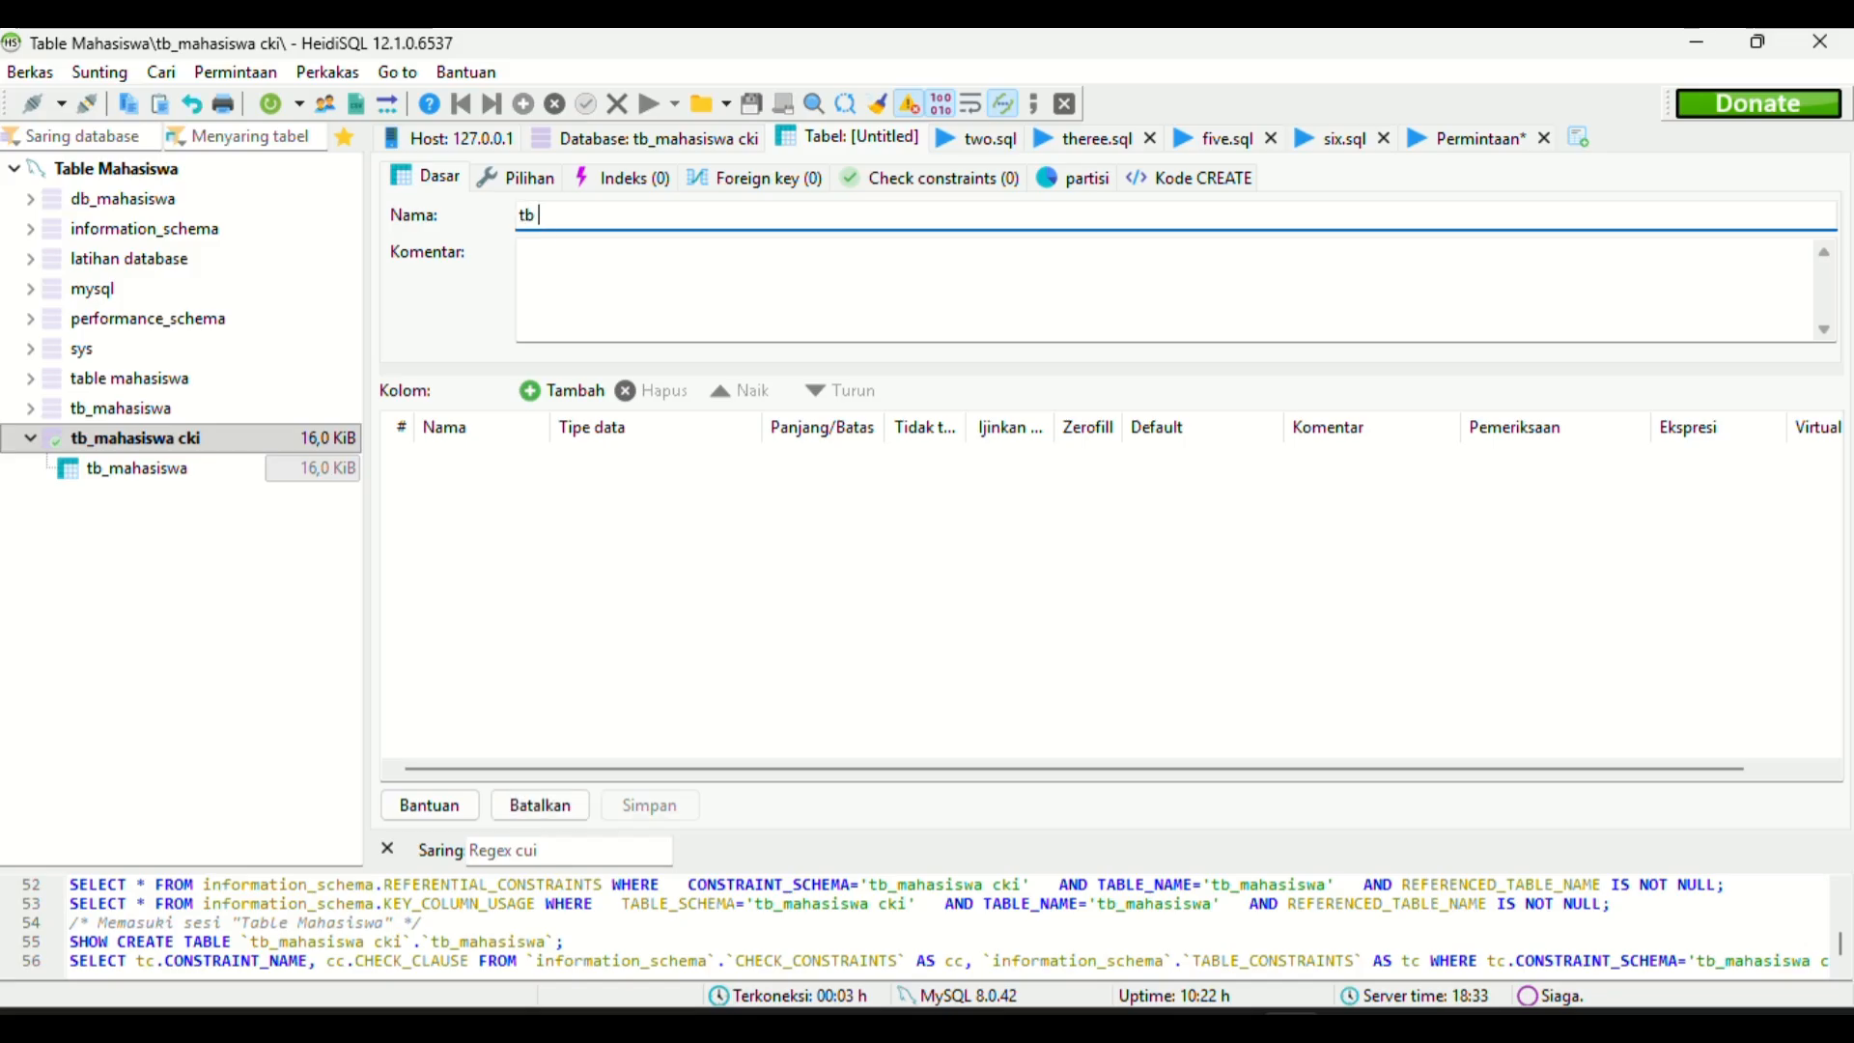
{"action": "key", "text": "BackSpace"}
{"action": "type", "text": "P"}
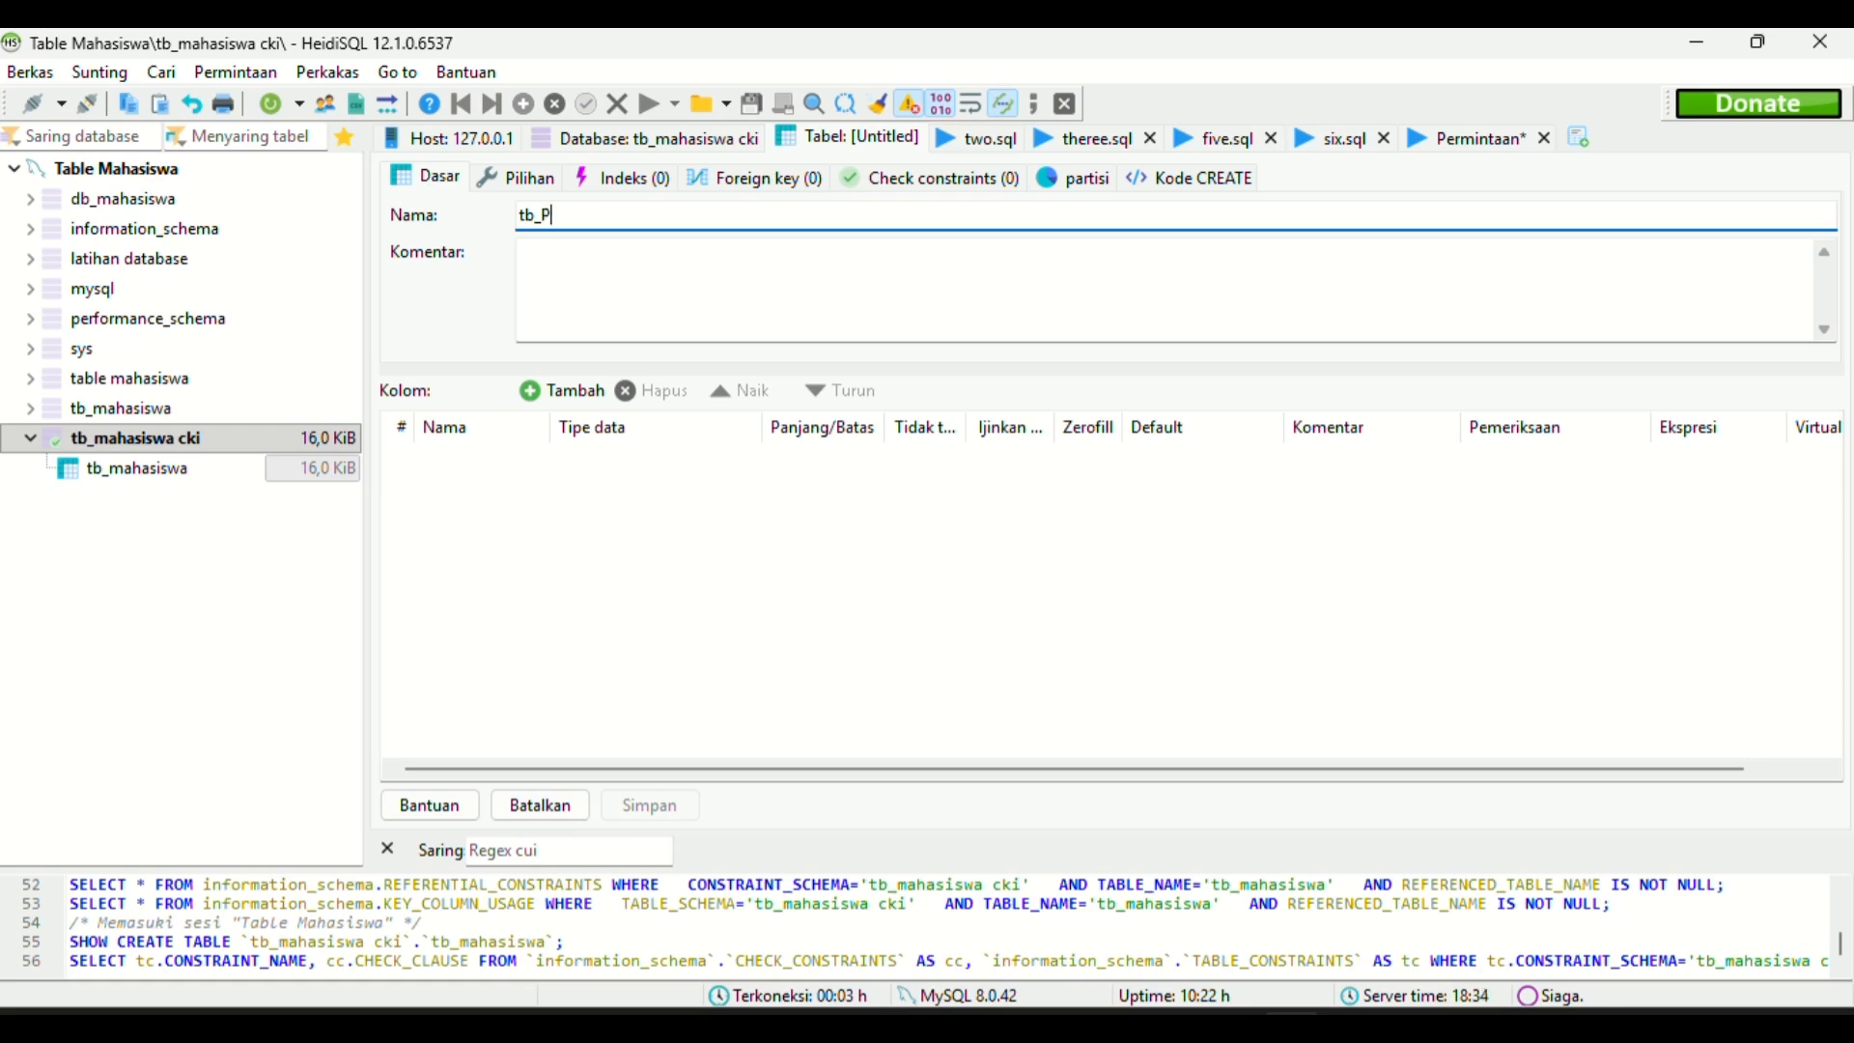
{"action": "type", "text": "rodi"}
{"action": "left_click", "coordinate": [582, 531]}
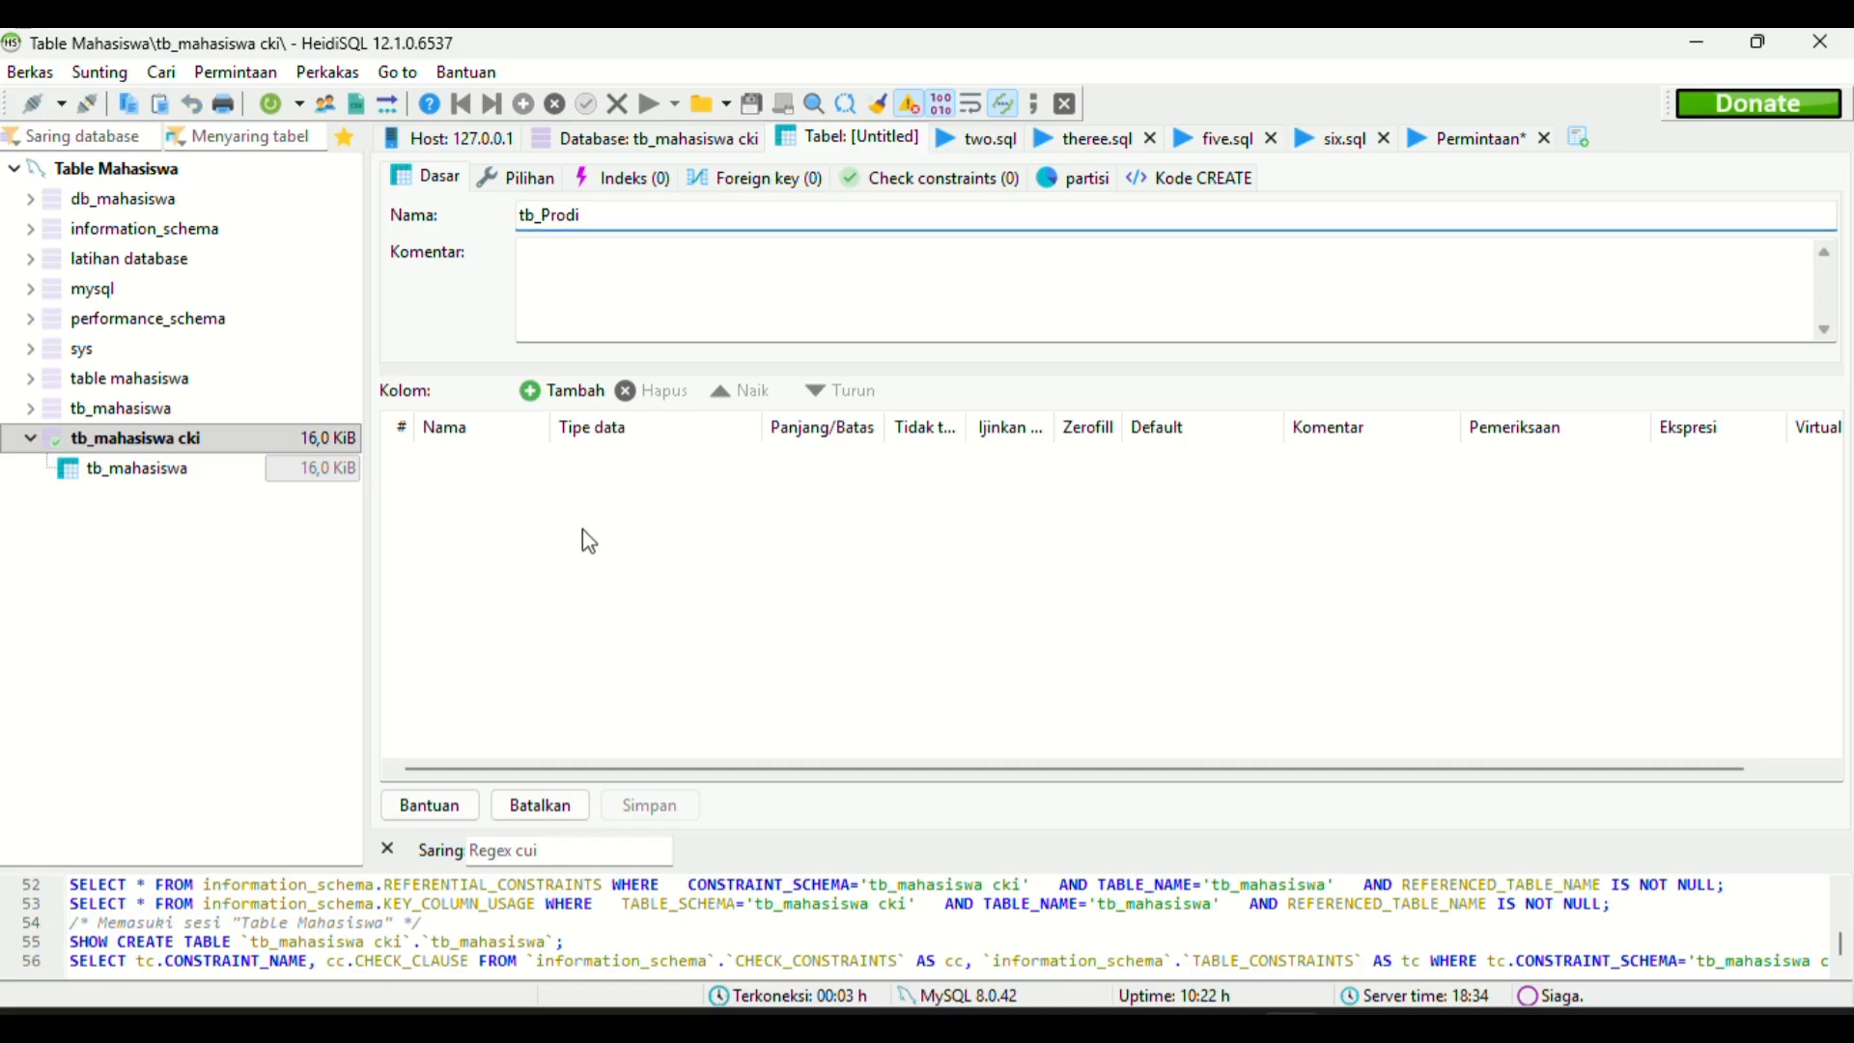
Add a first column to the tb_Prodi table and name it "kd_Prodi".
{"action": "left_click", "coordinate": [557, 399]}
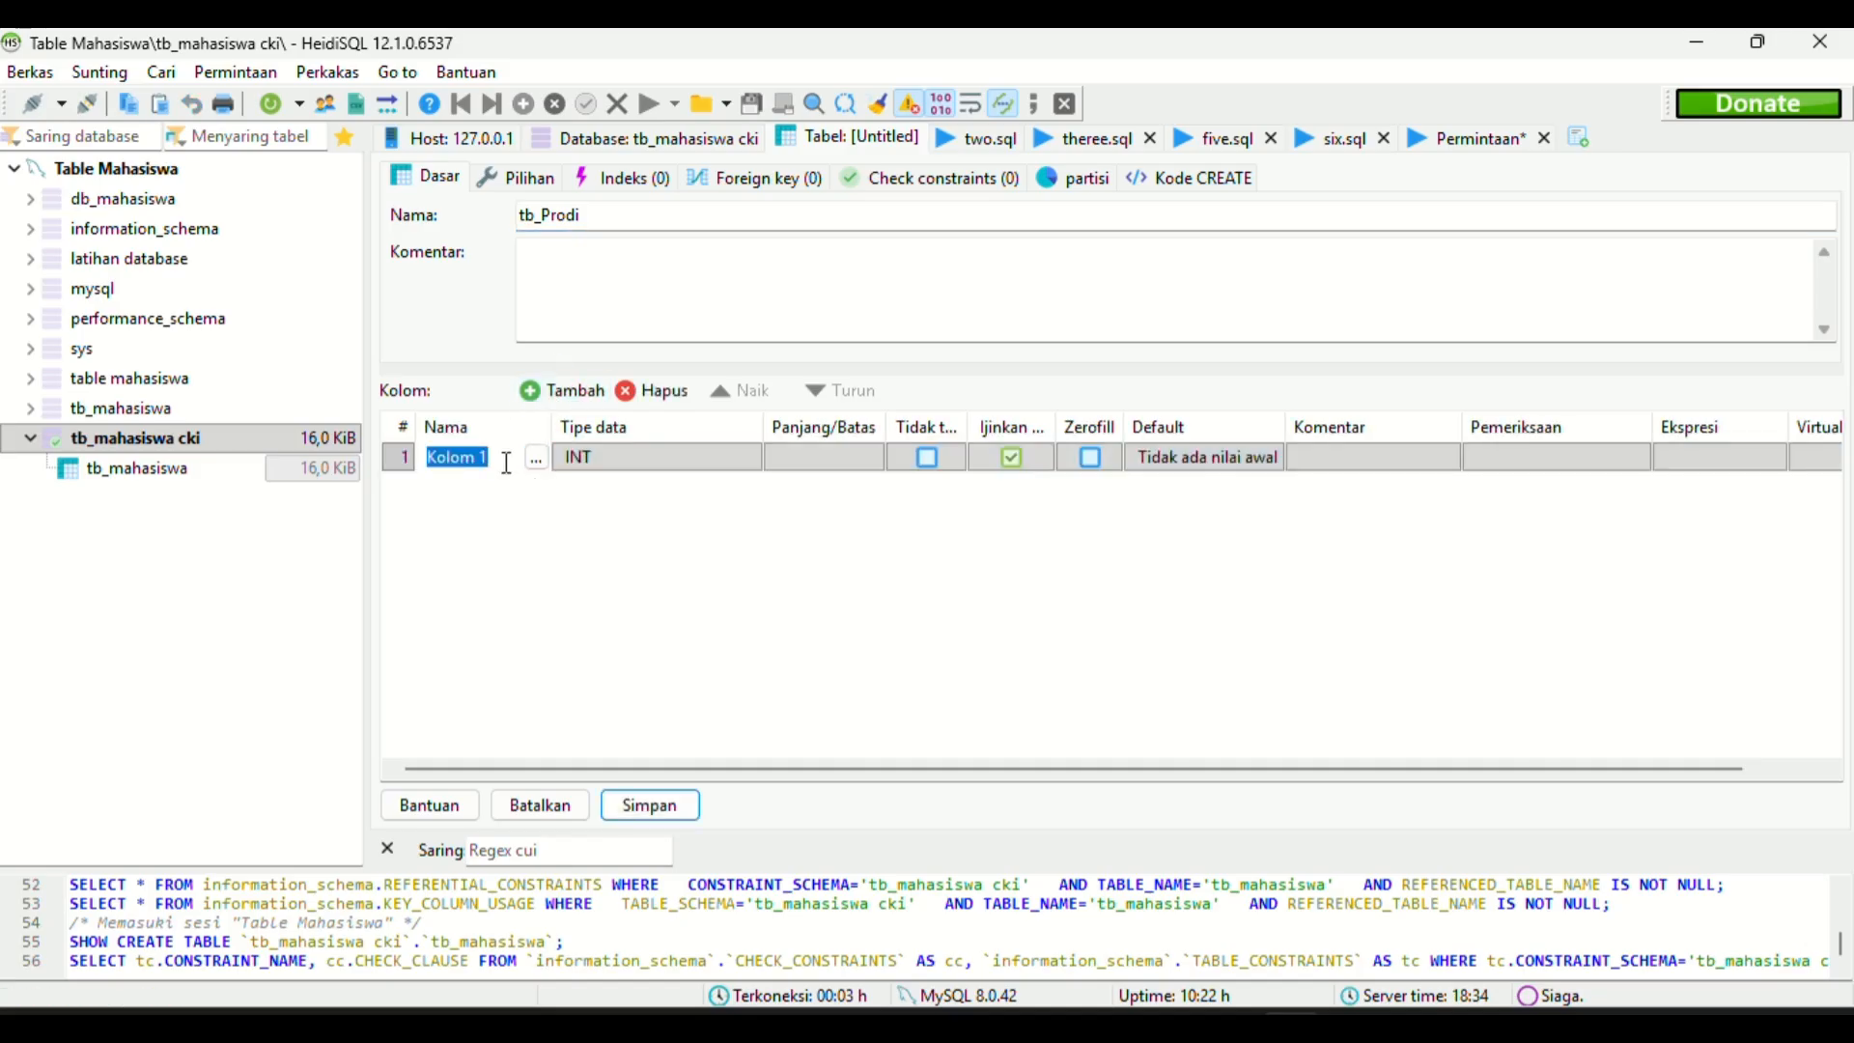
{"action": "key", "text": "End"}
{"action": "key", "text": "BackSpace"}
{"action": "key", "text": "BackSpace"}
{"action": "key", "text": "BackSpace"}
{"action": "key", "text": "BackSpace"}
{"action": "key", "text": "BackSpace"}
{"action": "key", "text": "BackSpace"}
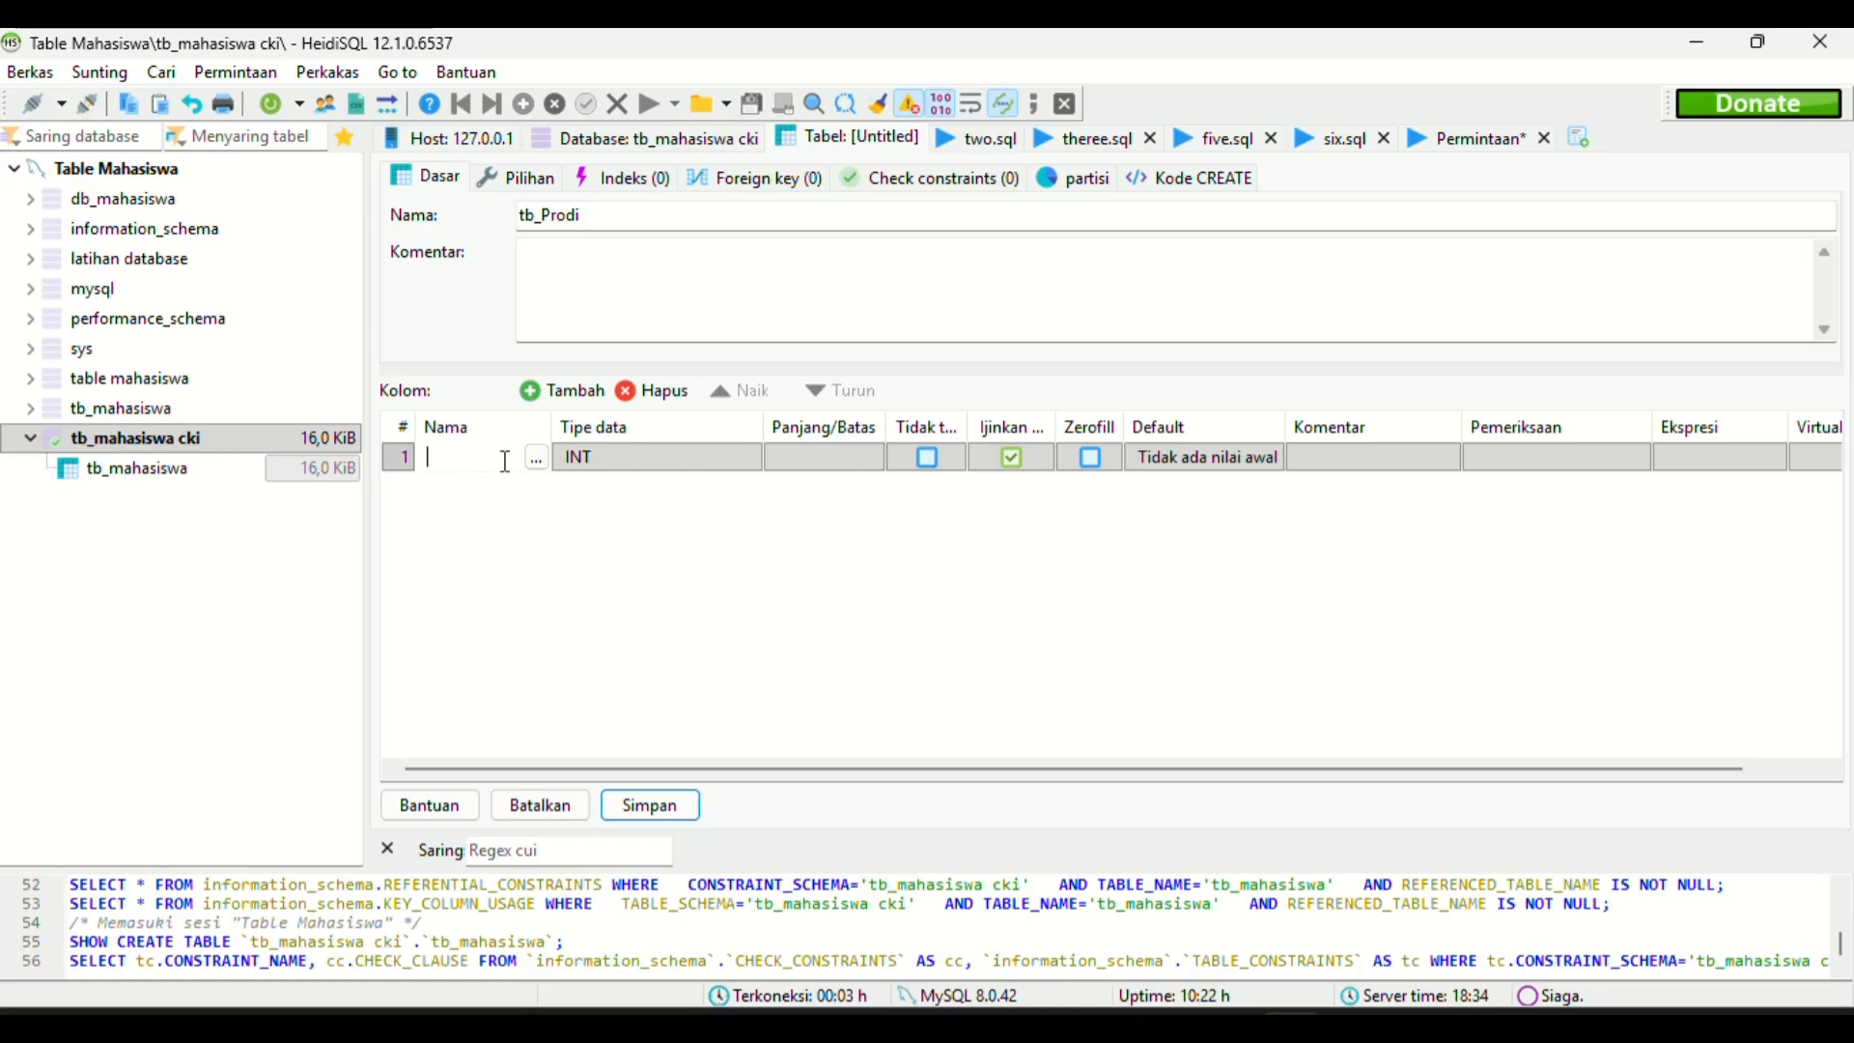
{"action": "type", "text": "kd_Prodi"}
Set the kd_Prodi column's data type to CHAR.
{"action": "left_click", "coordinate": [629, 471]}
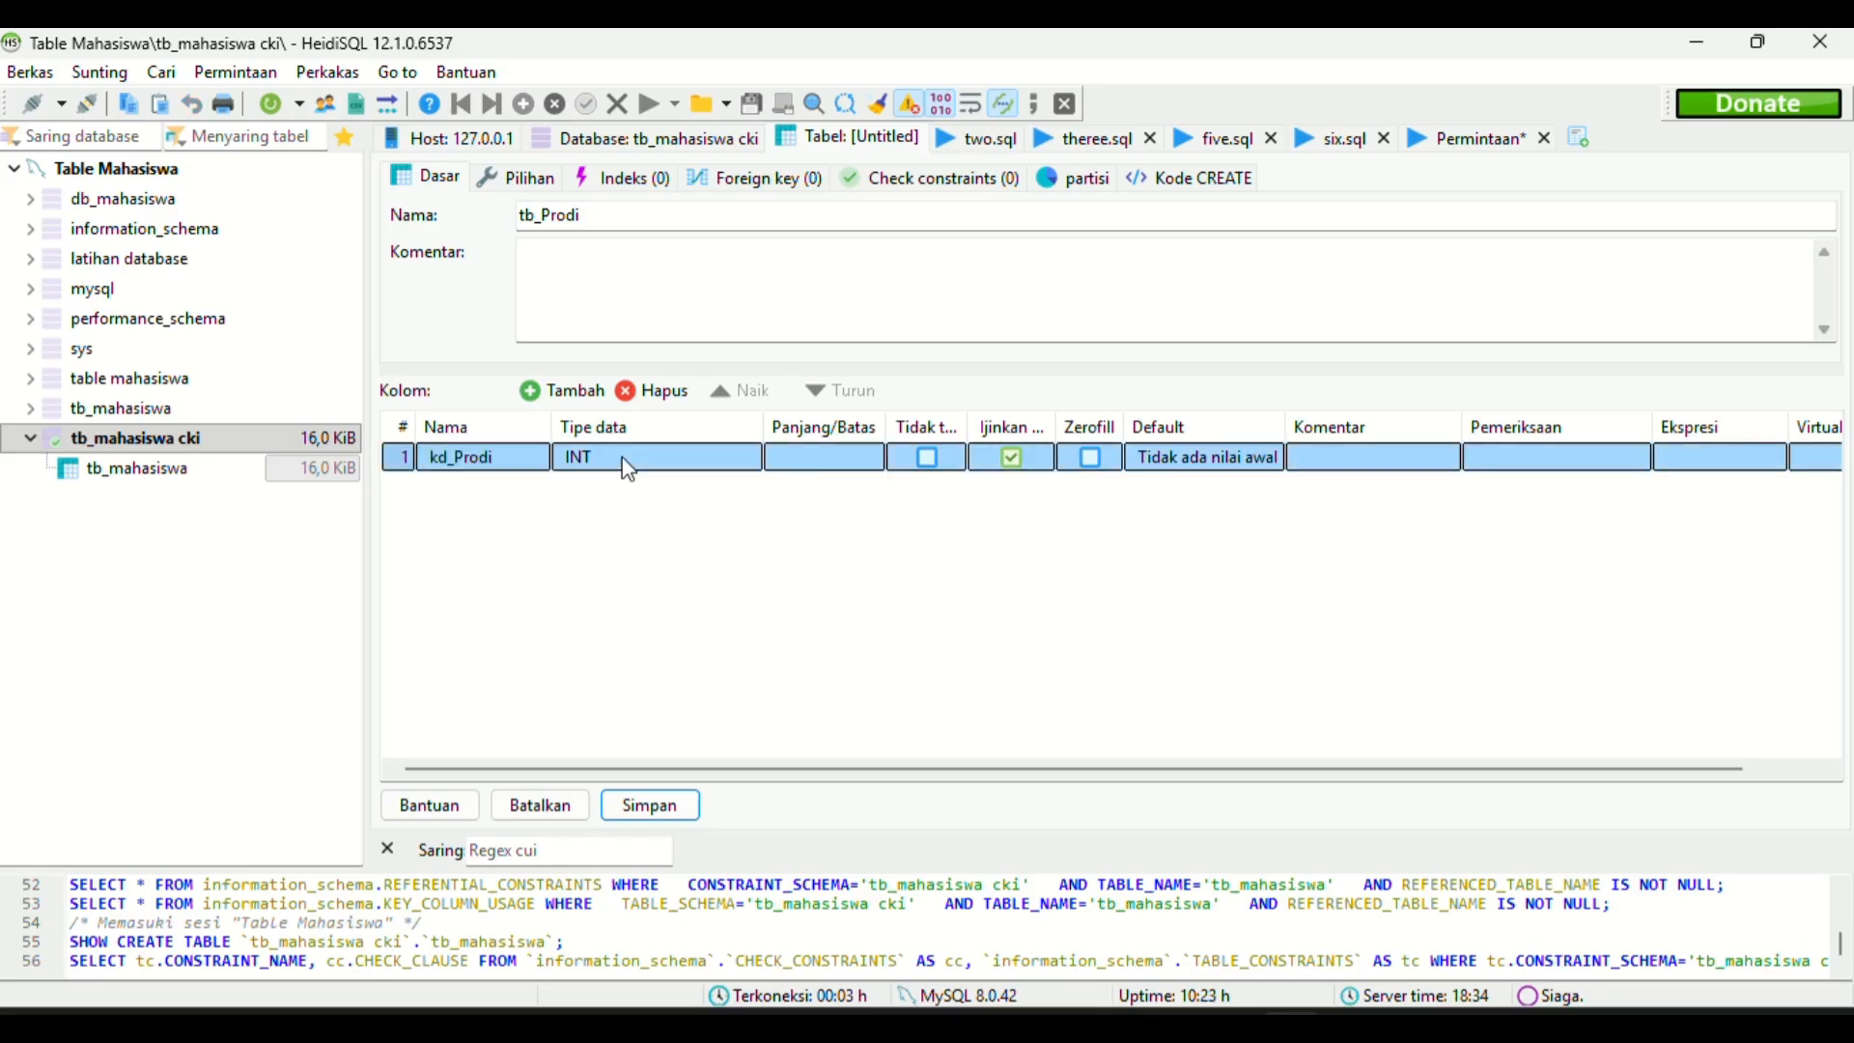
{"action": "left_click", "coordinate": [629, 471]}
{"action": "scroll", "coordinate": [612, 628], "scroll_direction": "down", "scroll_amount": 1}
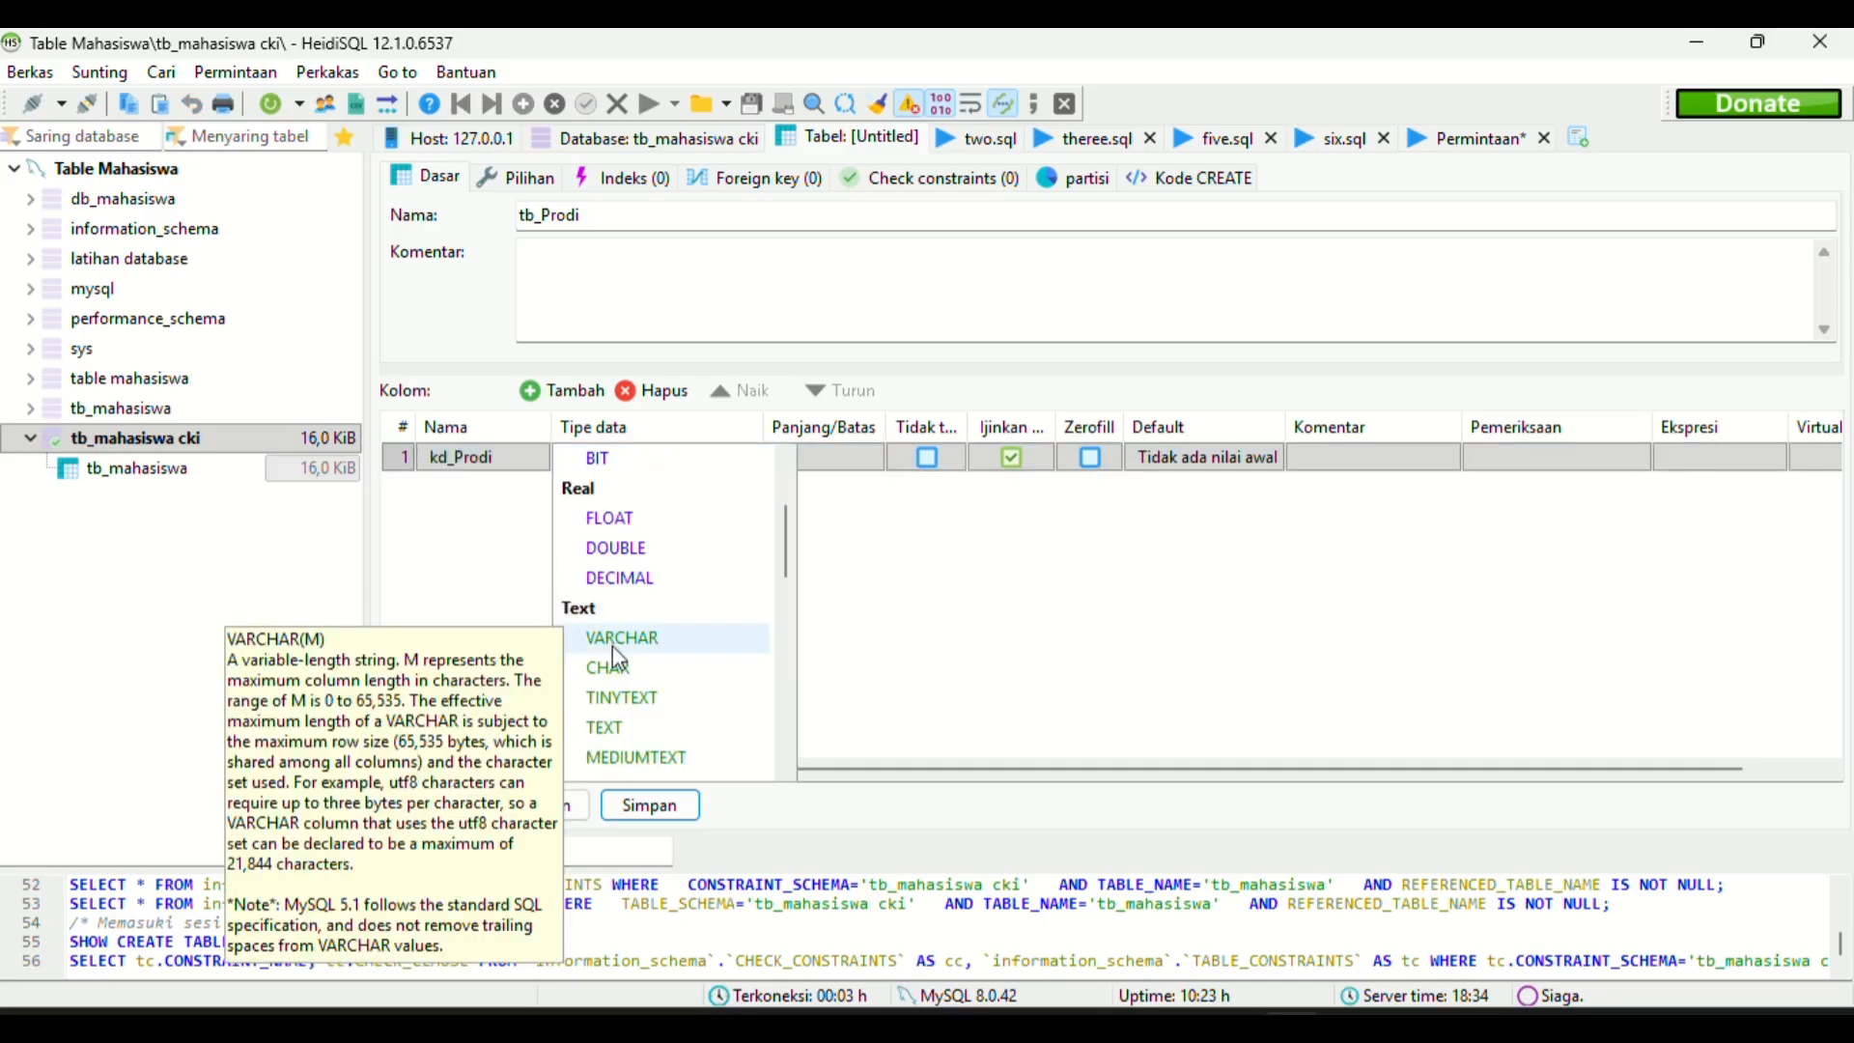
{"action": "left_click", "coordinate": [612, 666]}
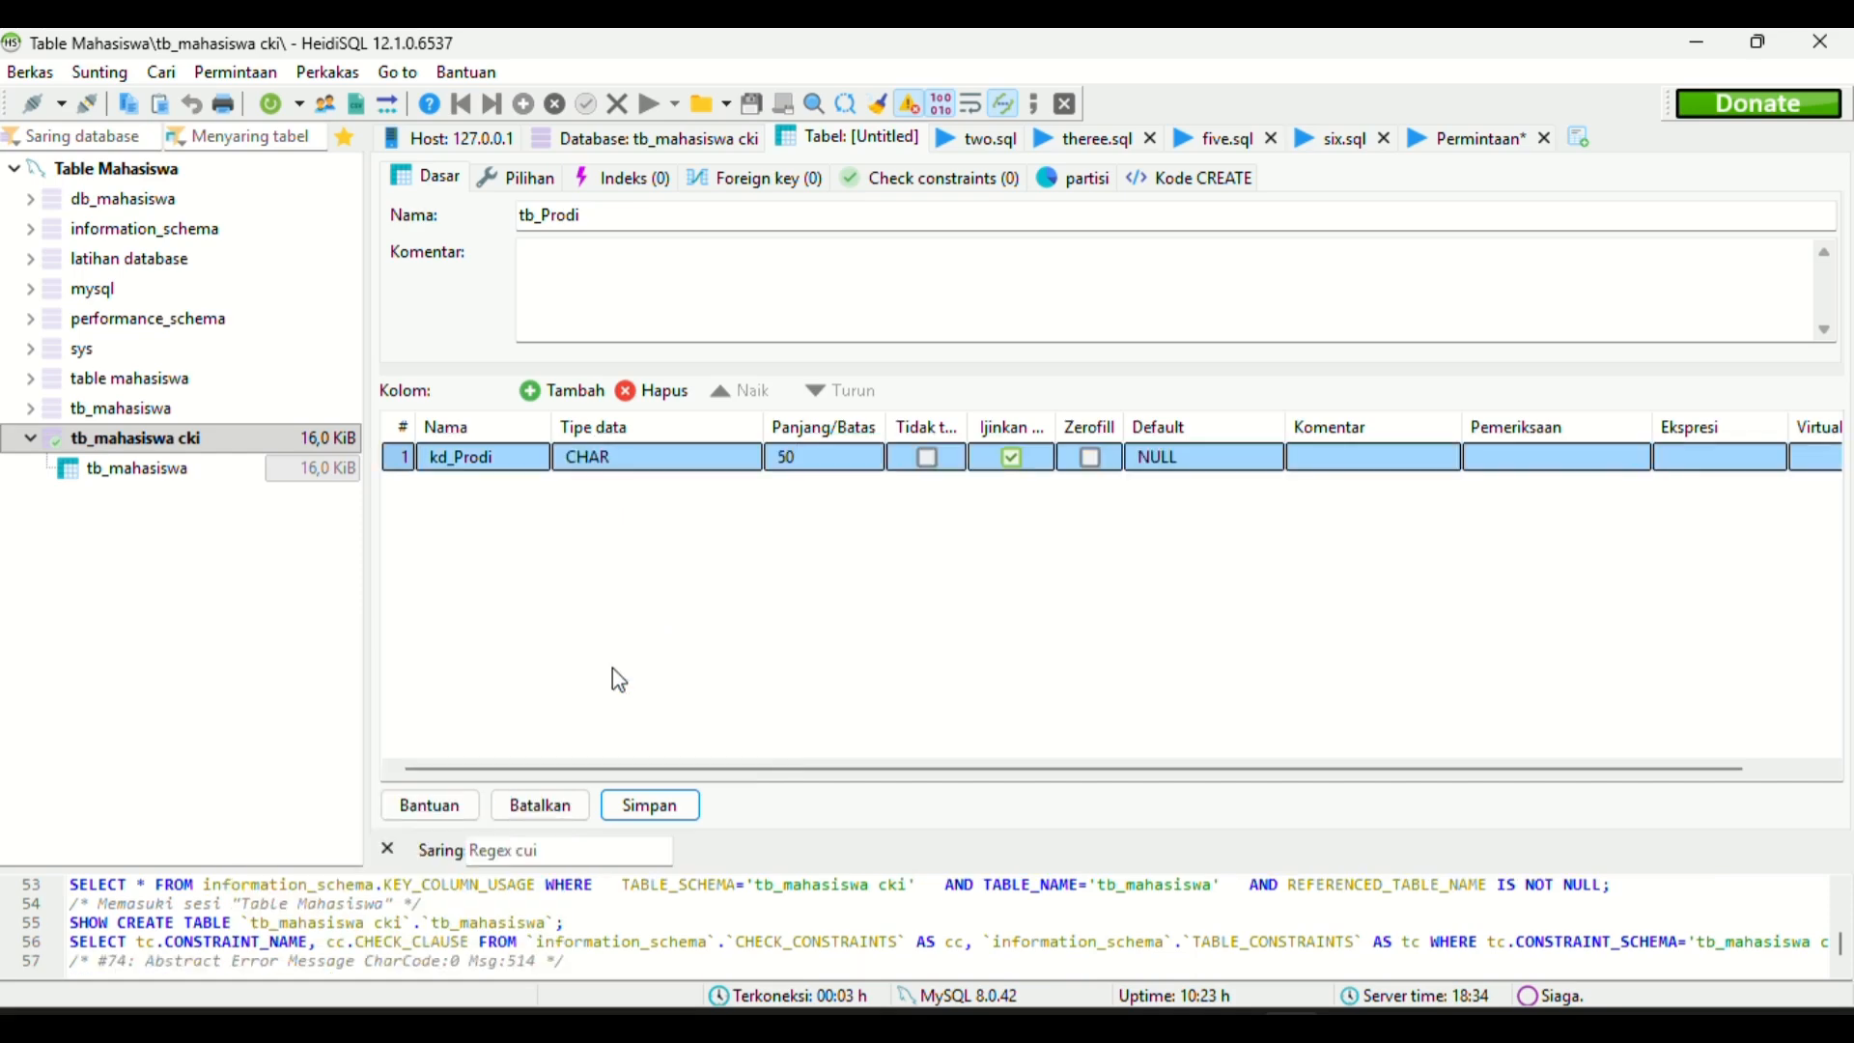
Add a second column named "nama_prodi" with the CHAR data type and save the tb_Prodi table.
{"action": "left_click", "coordinate": [529, 391]}
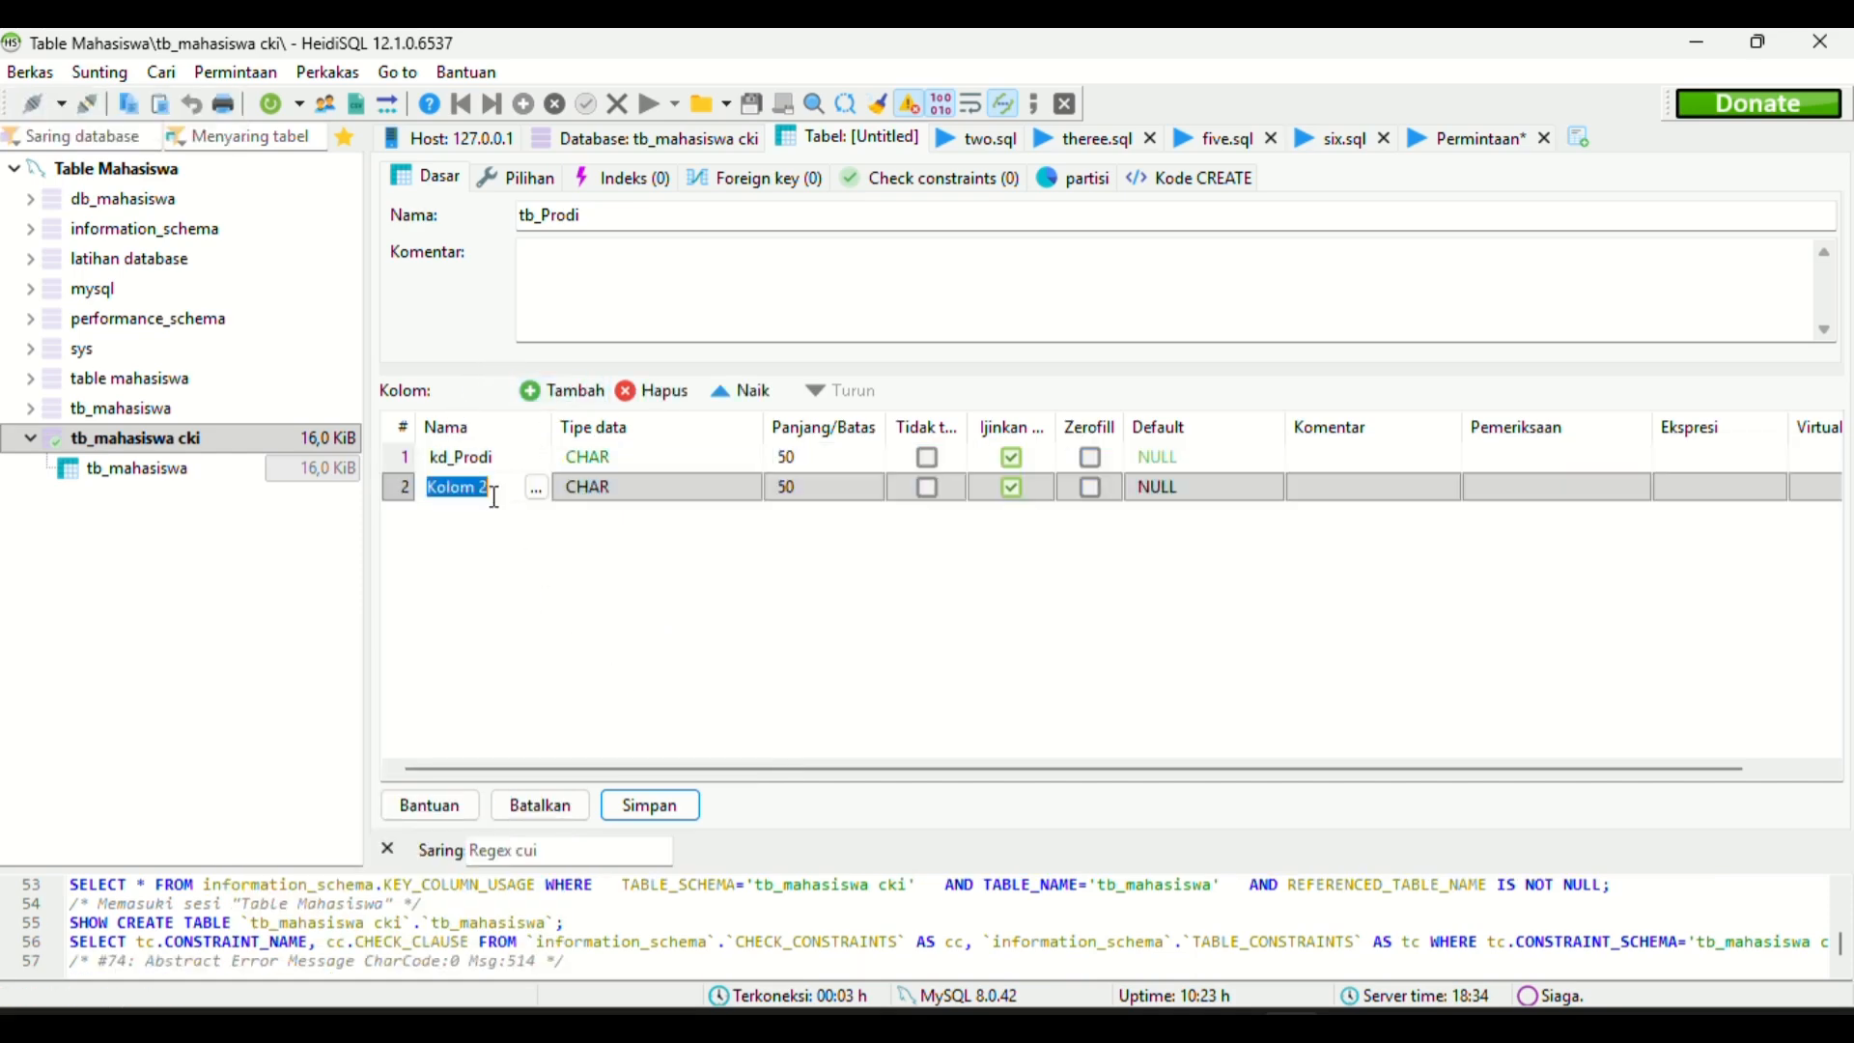
{"action": "type", "text": "nama_prodi"}
{"action": "left_click", "coordinate": [652, 642]}
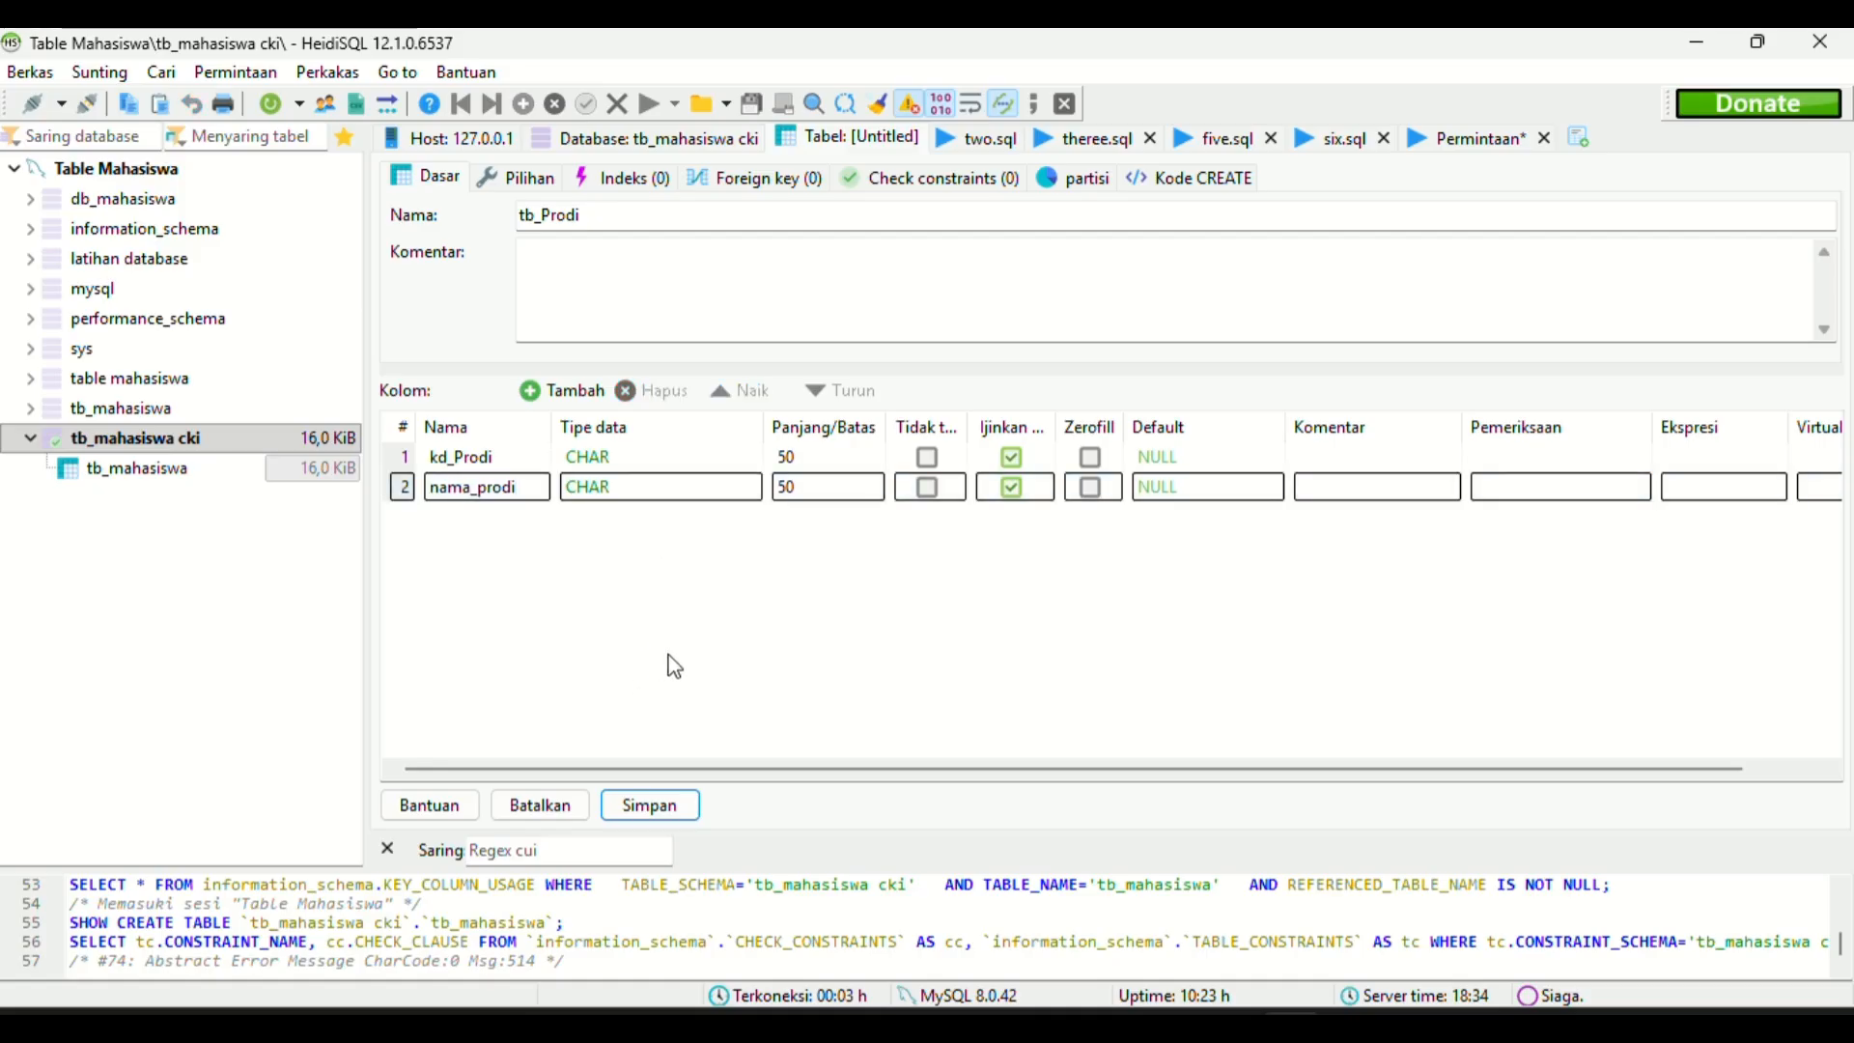
{"action": "left_click", "coordinate": [645, 816]}
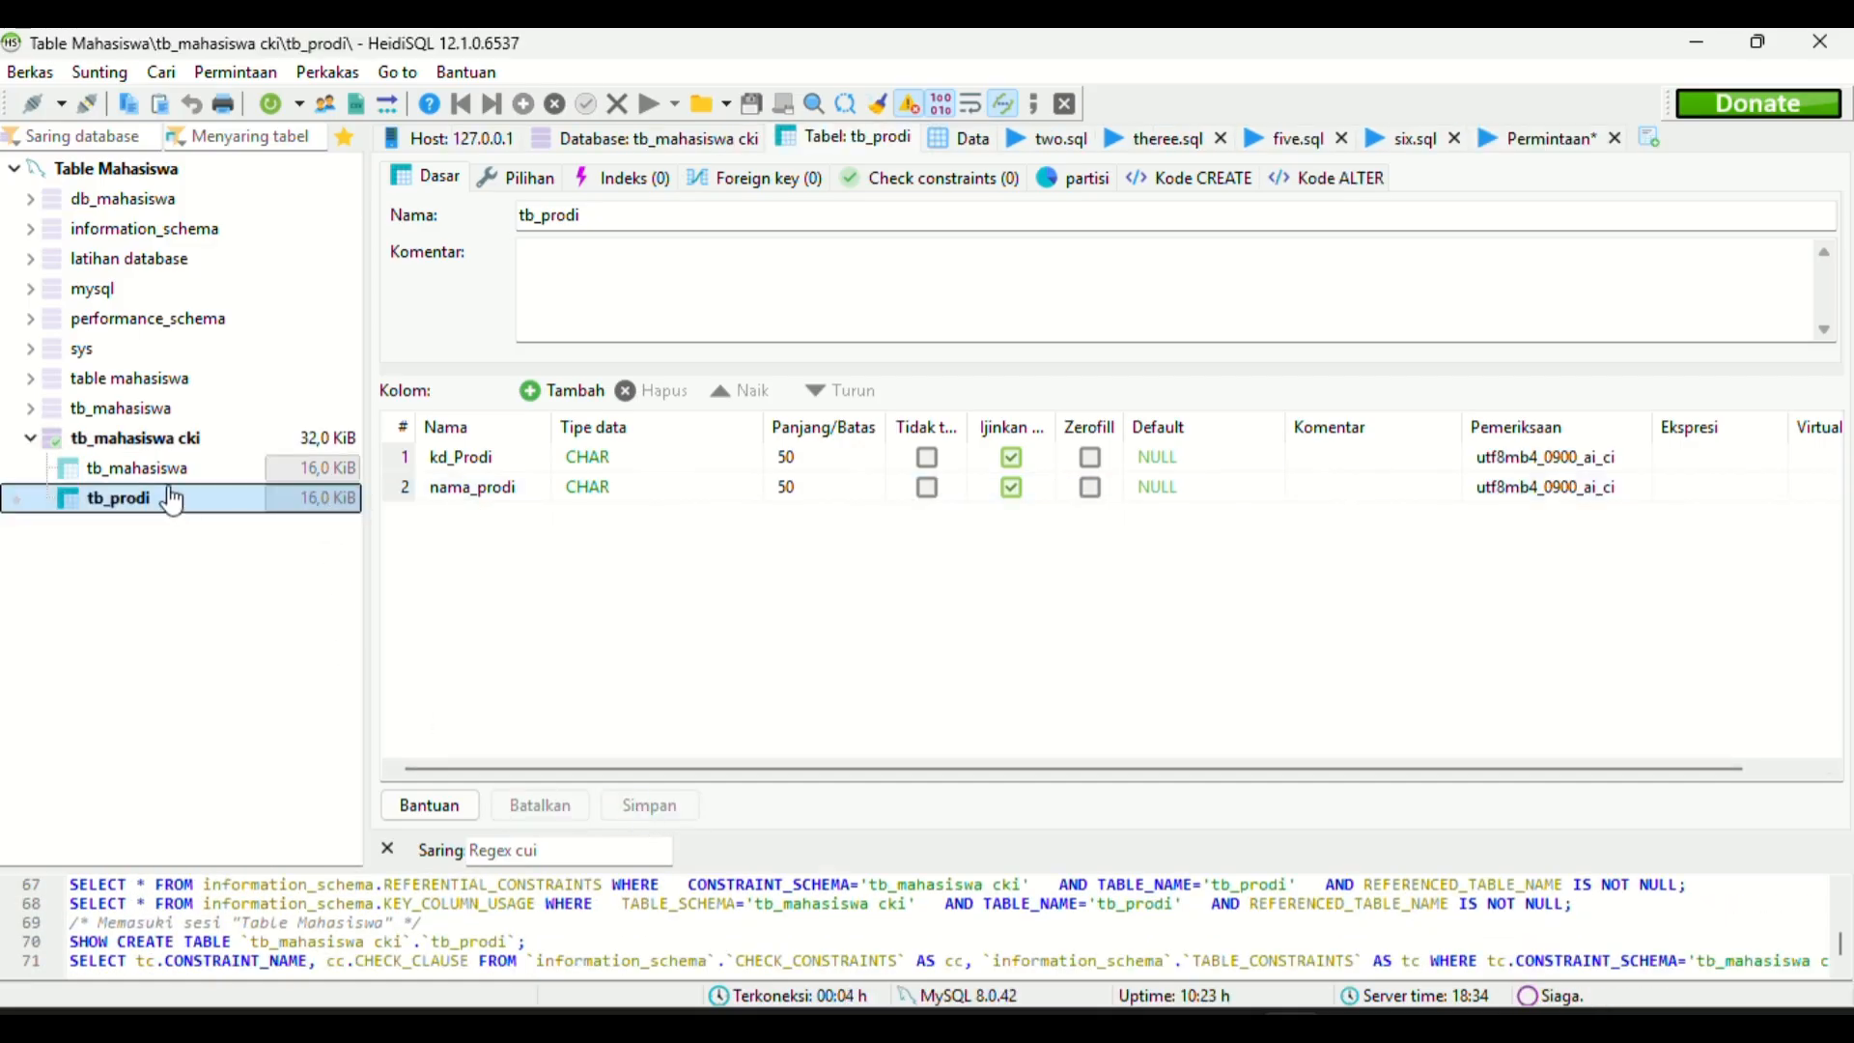
Start a third table in the tb_mahasiswa cki database and name it "tb_krs".
{"action": "right_click", "coordinate": [164, 447]}
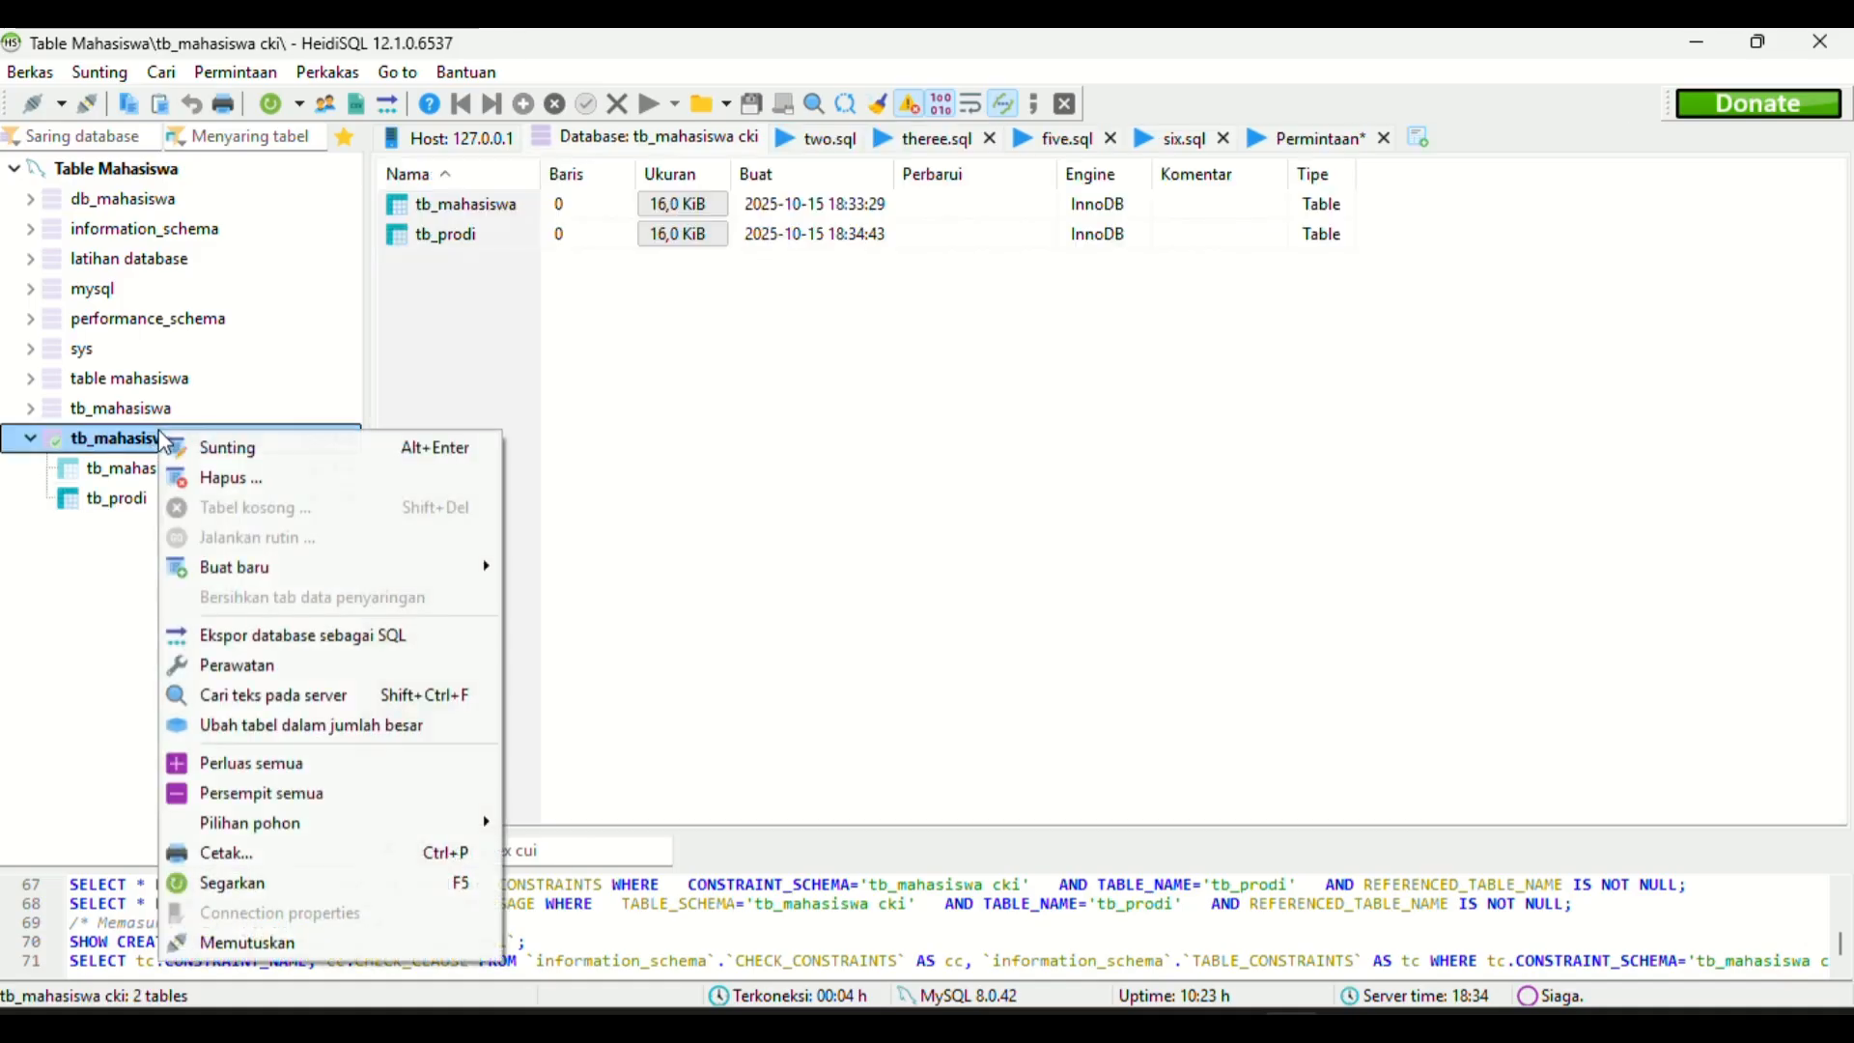
{"action": "mouse_move", "coordinate": [232, 584]}
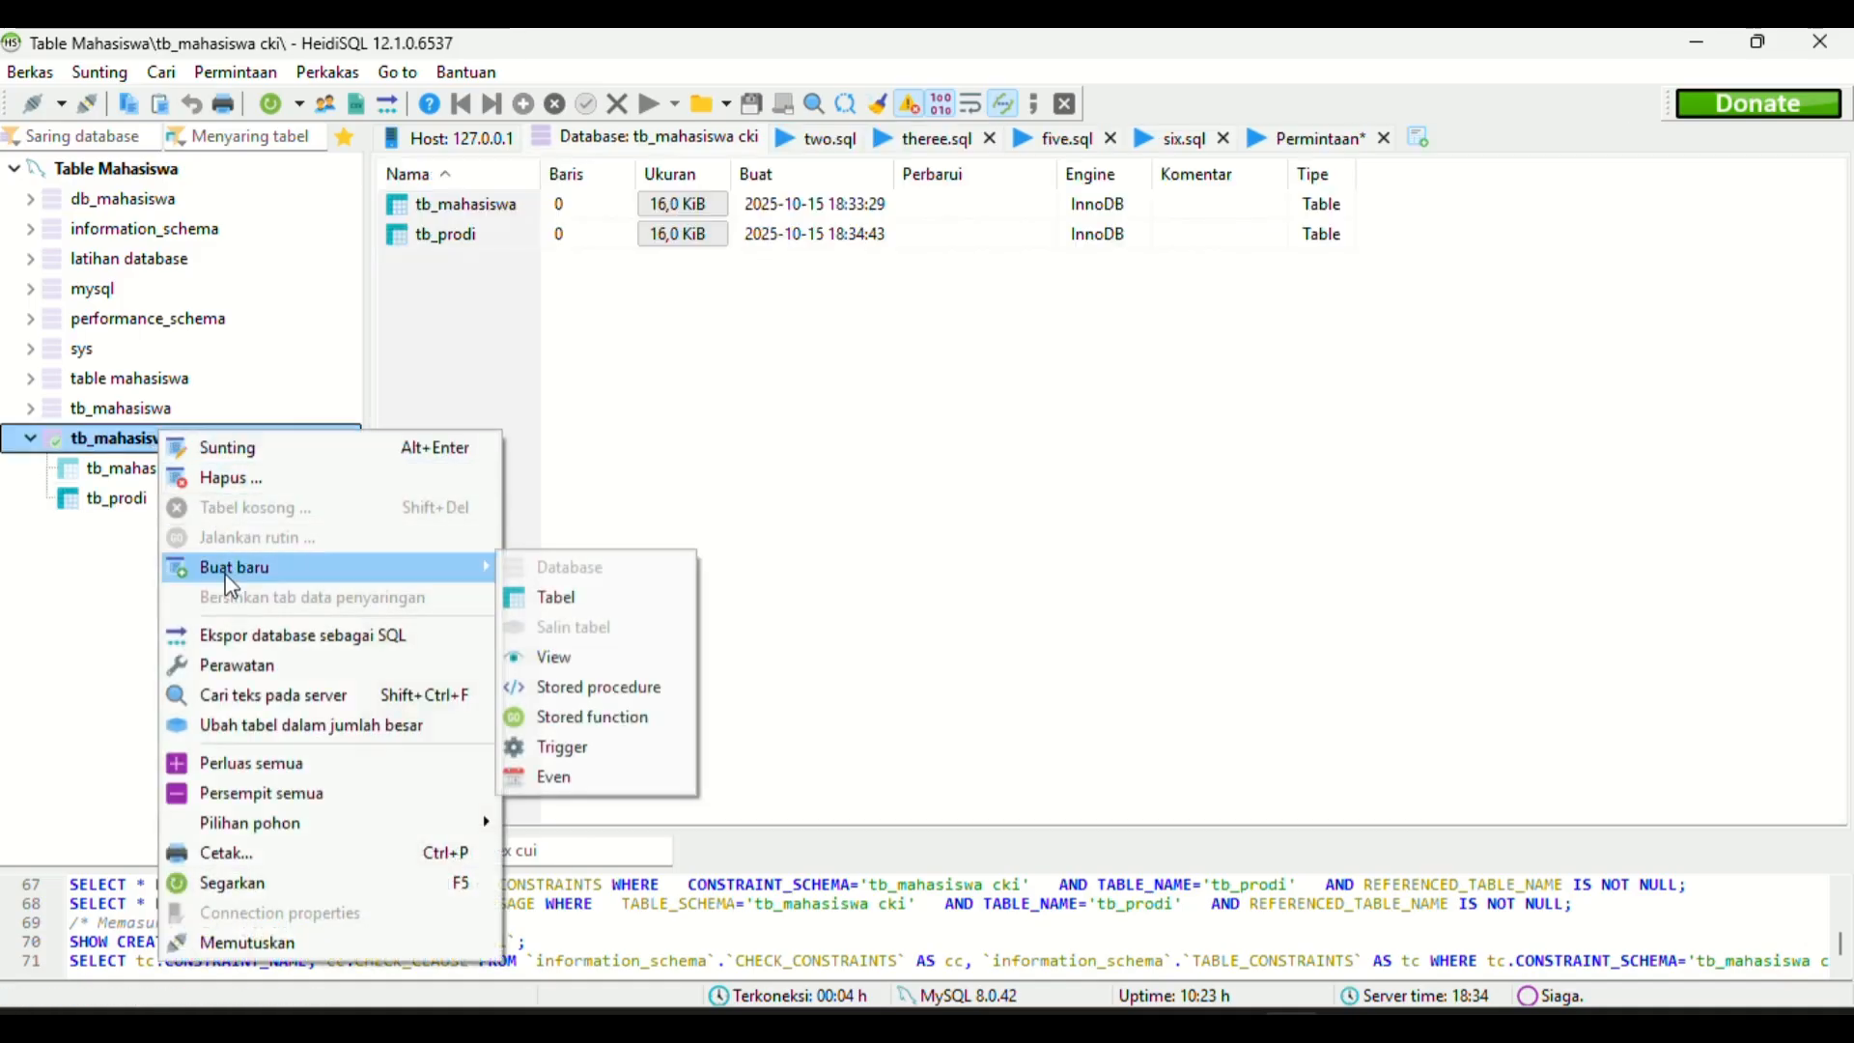
{"action": "left_click", "coordinate": [526, 604]}
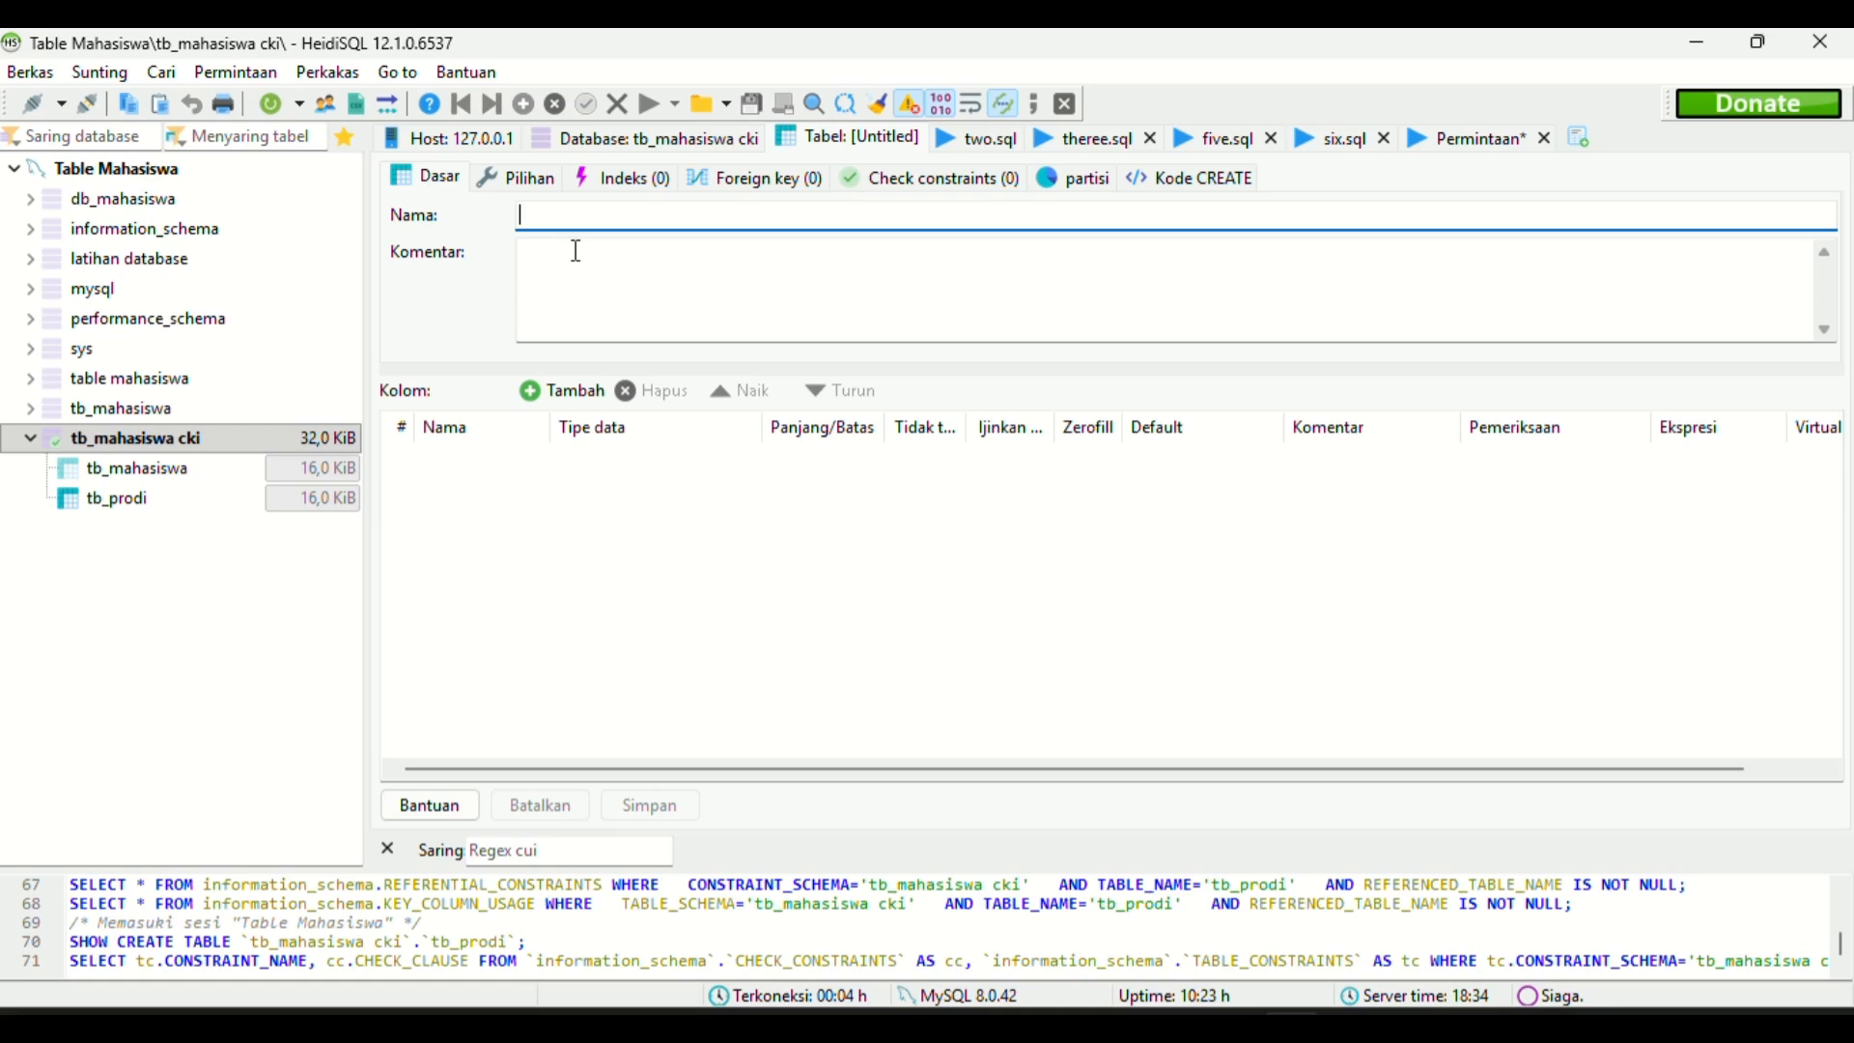
{"action": "type", "text": "T"}
{"action": "key", "text": "BackSpace"}
{"action": "type", "text": "tb"}
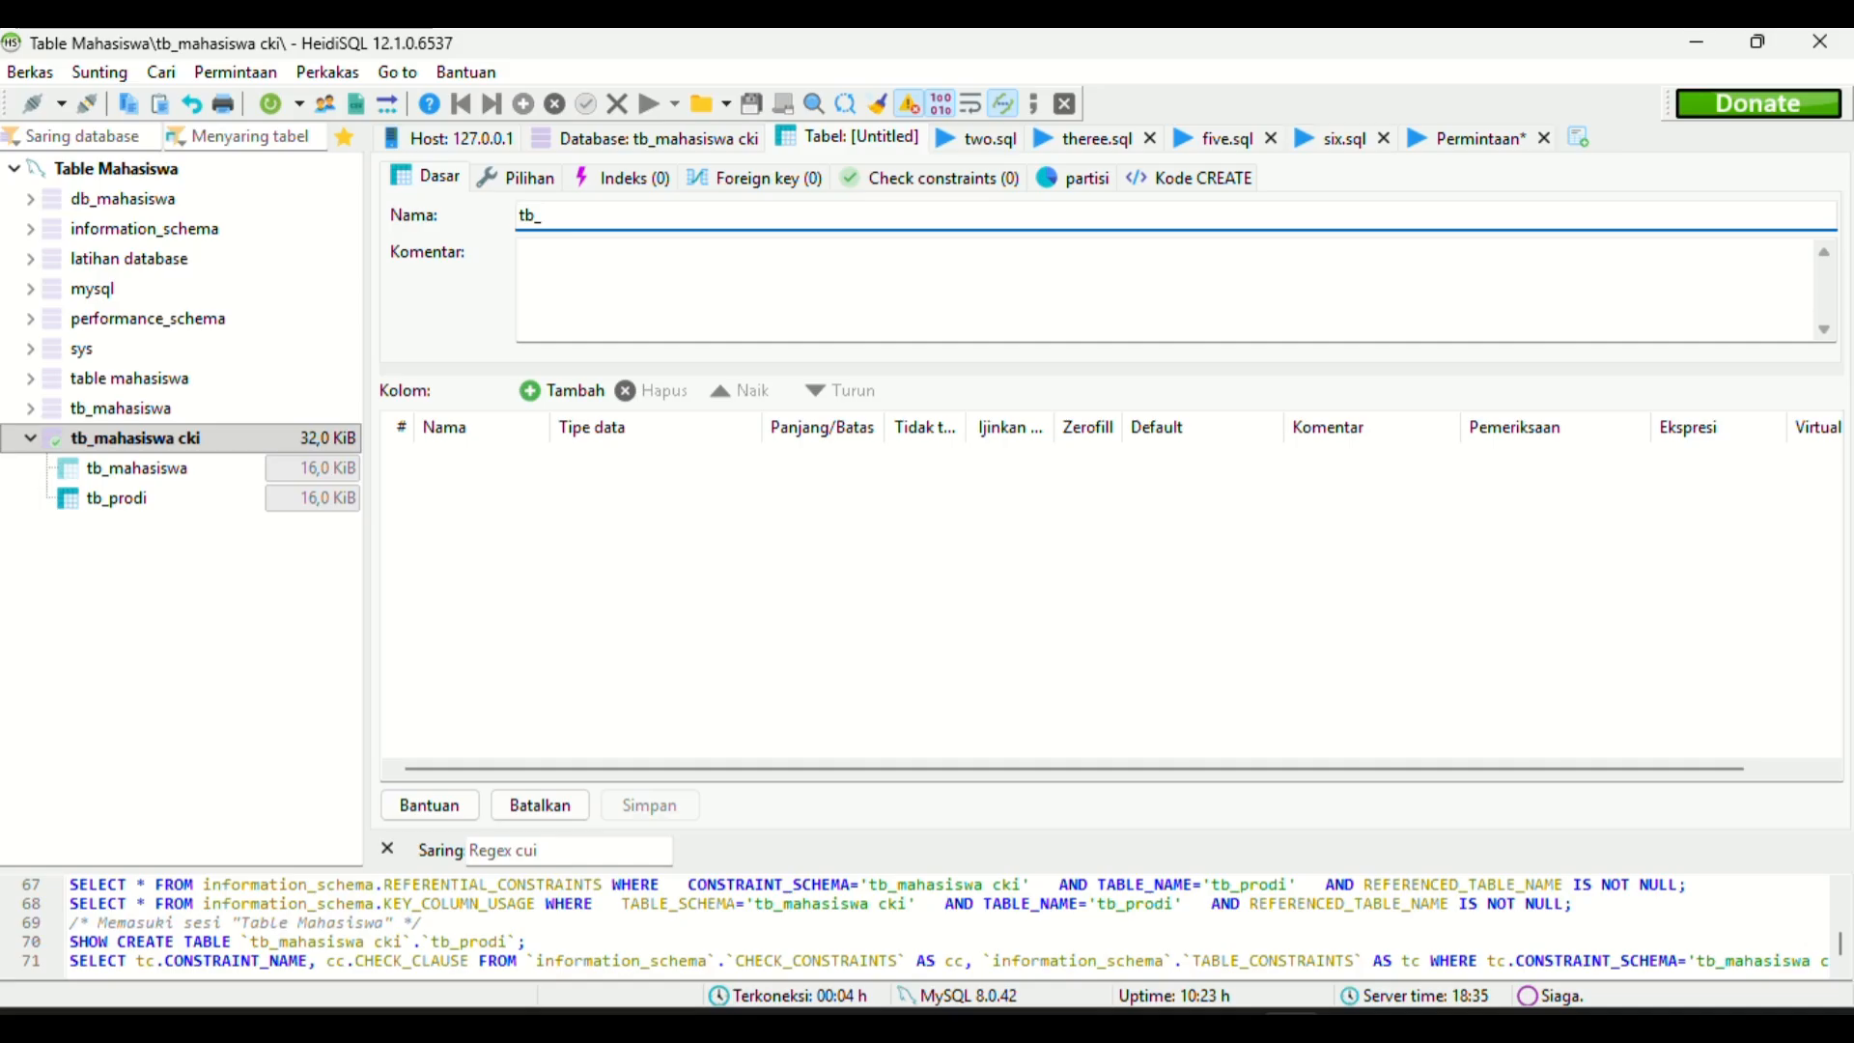
{"action": "type", "text": "_krs"}
Add a first column to the tb_krs table and name it "nim".
{"action": "left_click", "coordinate": [560, 392]}
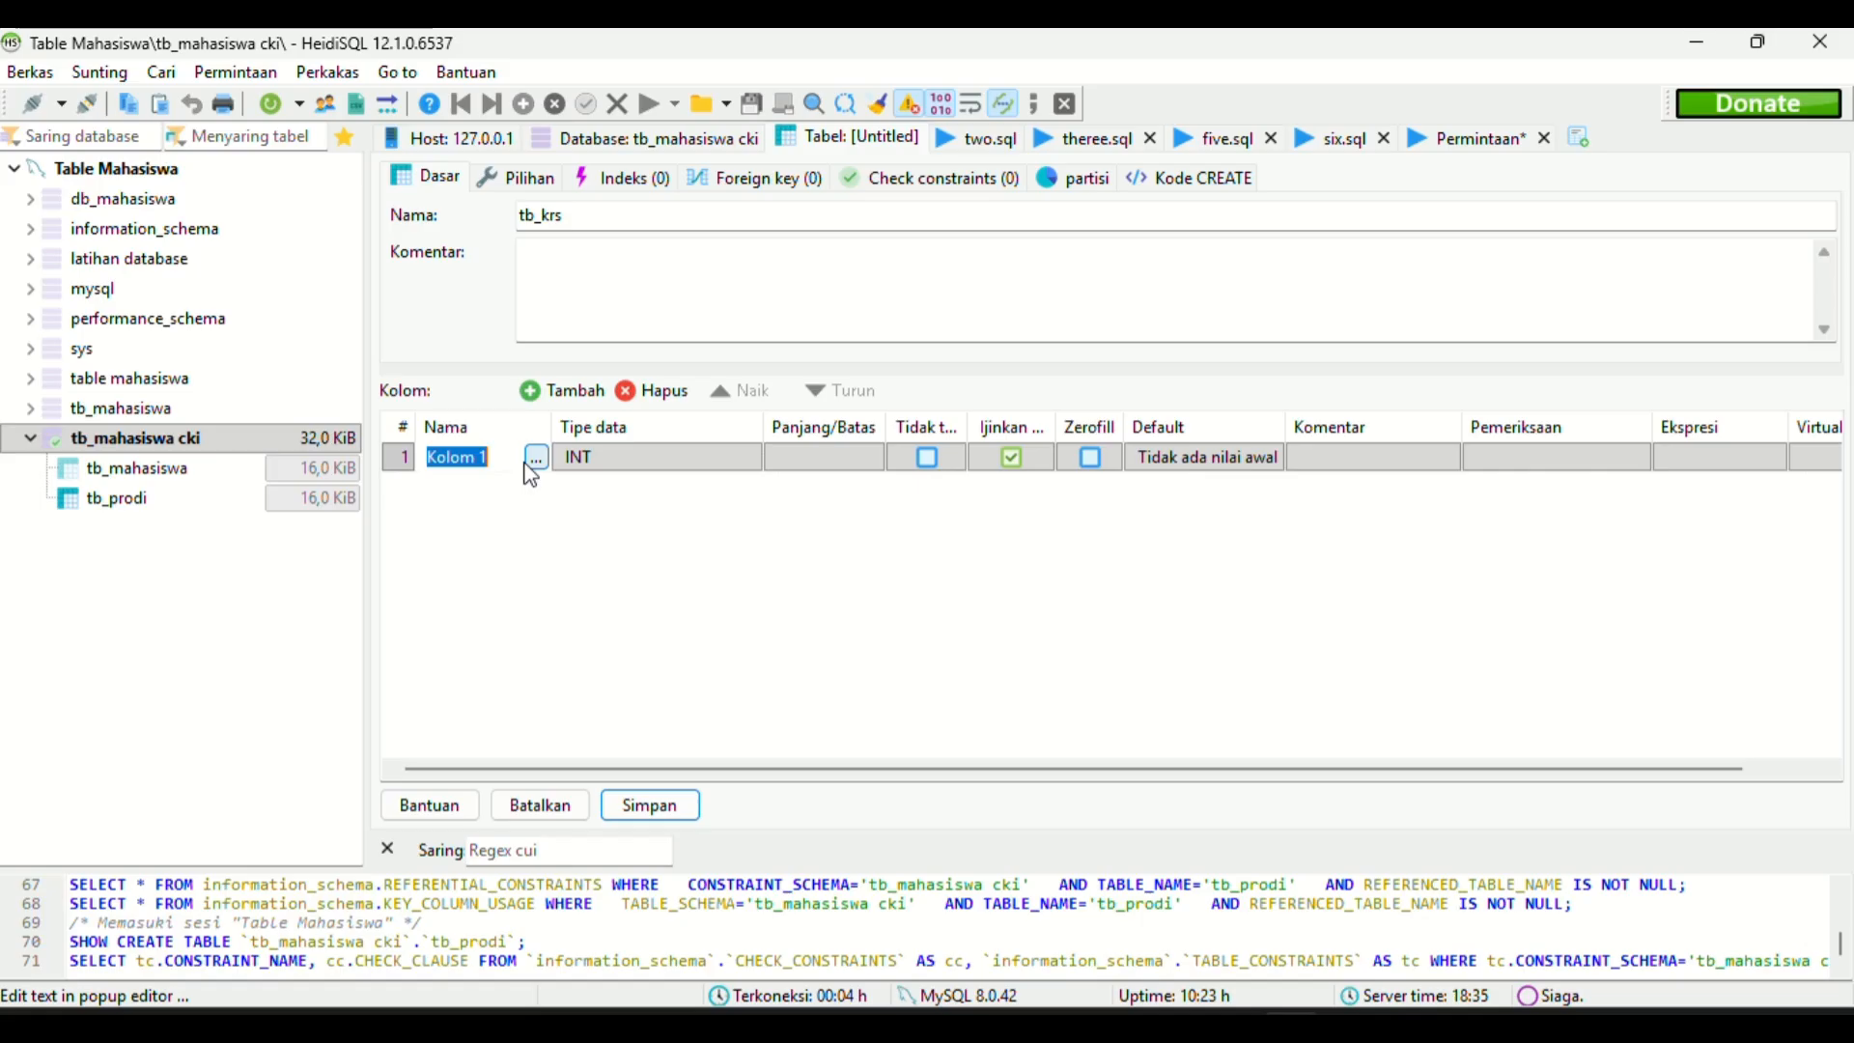
{"action": "left_click", "coordinate": [790, 77]}
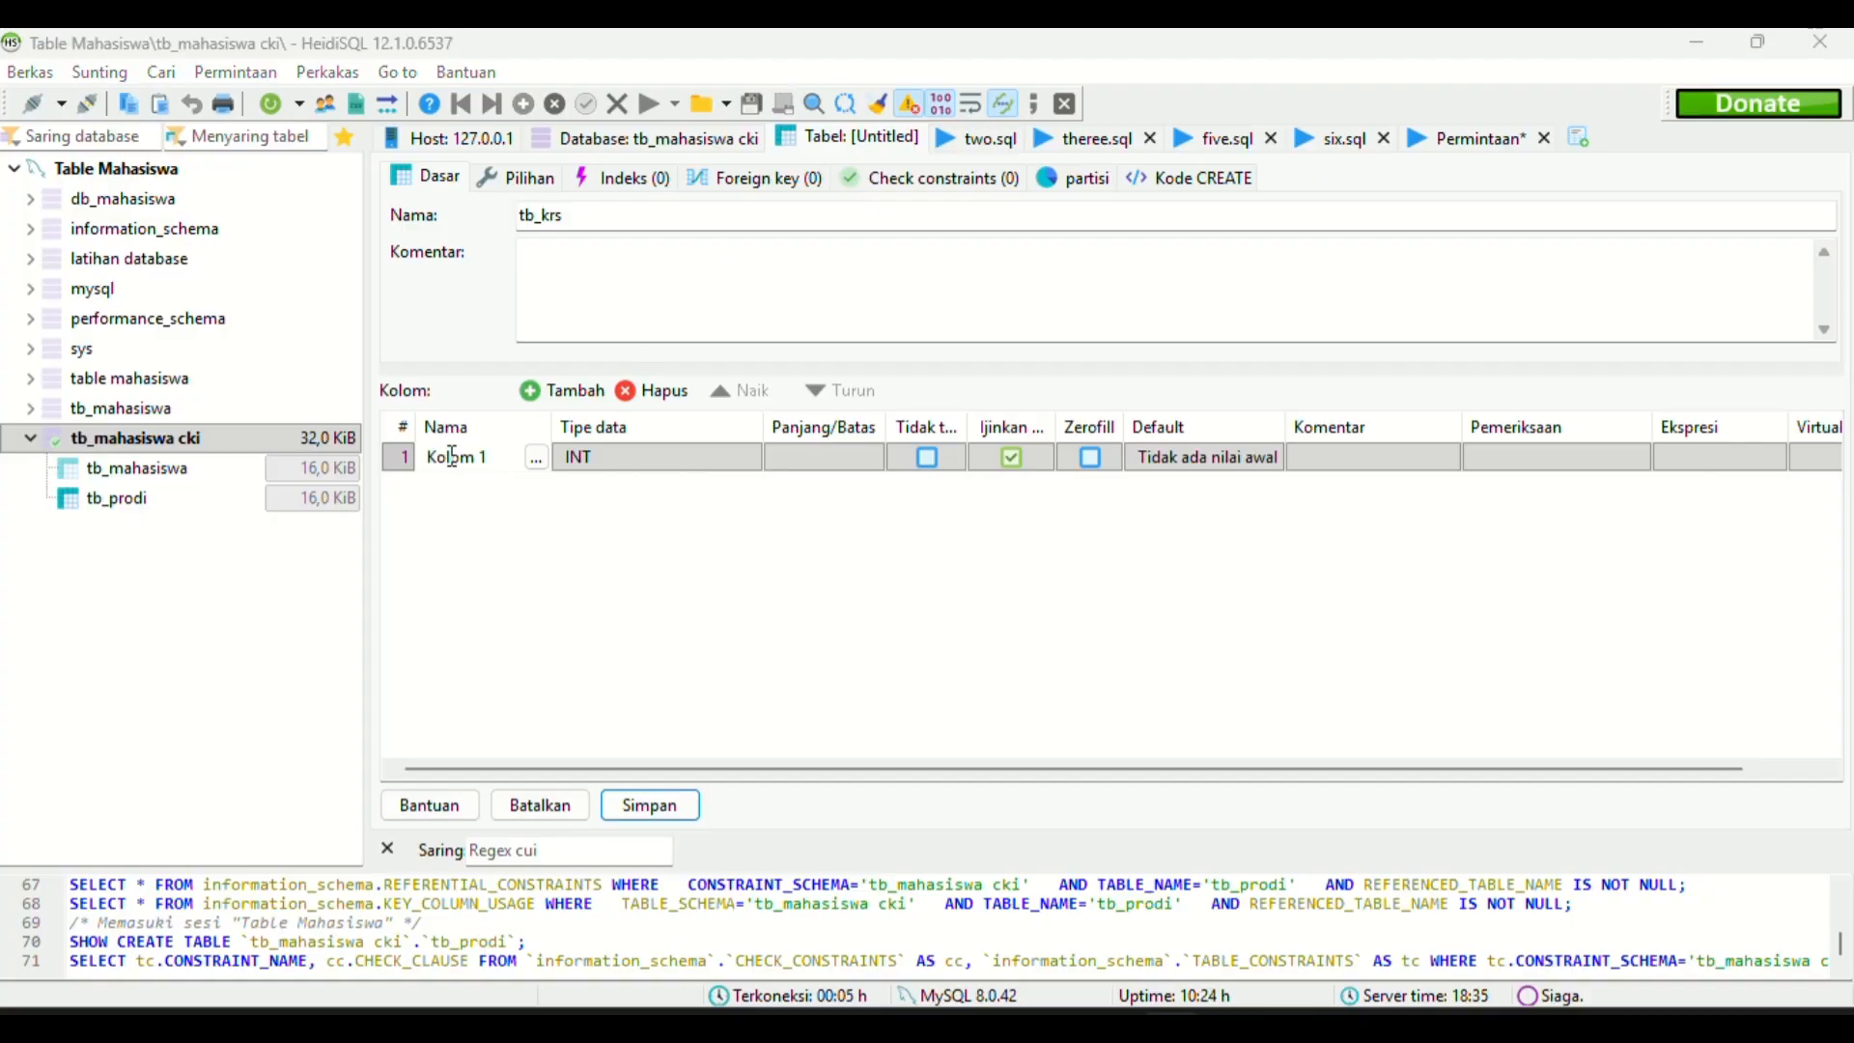
{"action": "left_click", "coordinate": [502, 452]}
{"action": "key", "text": "BackSpace"}
{"action": "key", "text": "BackSpace"}
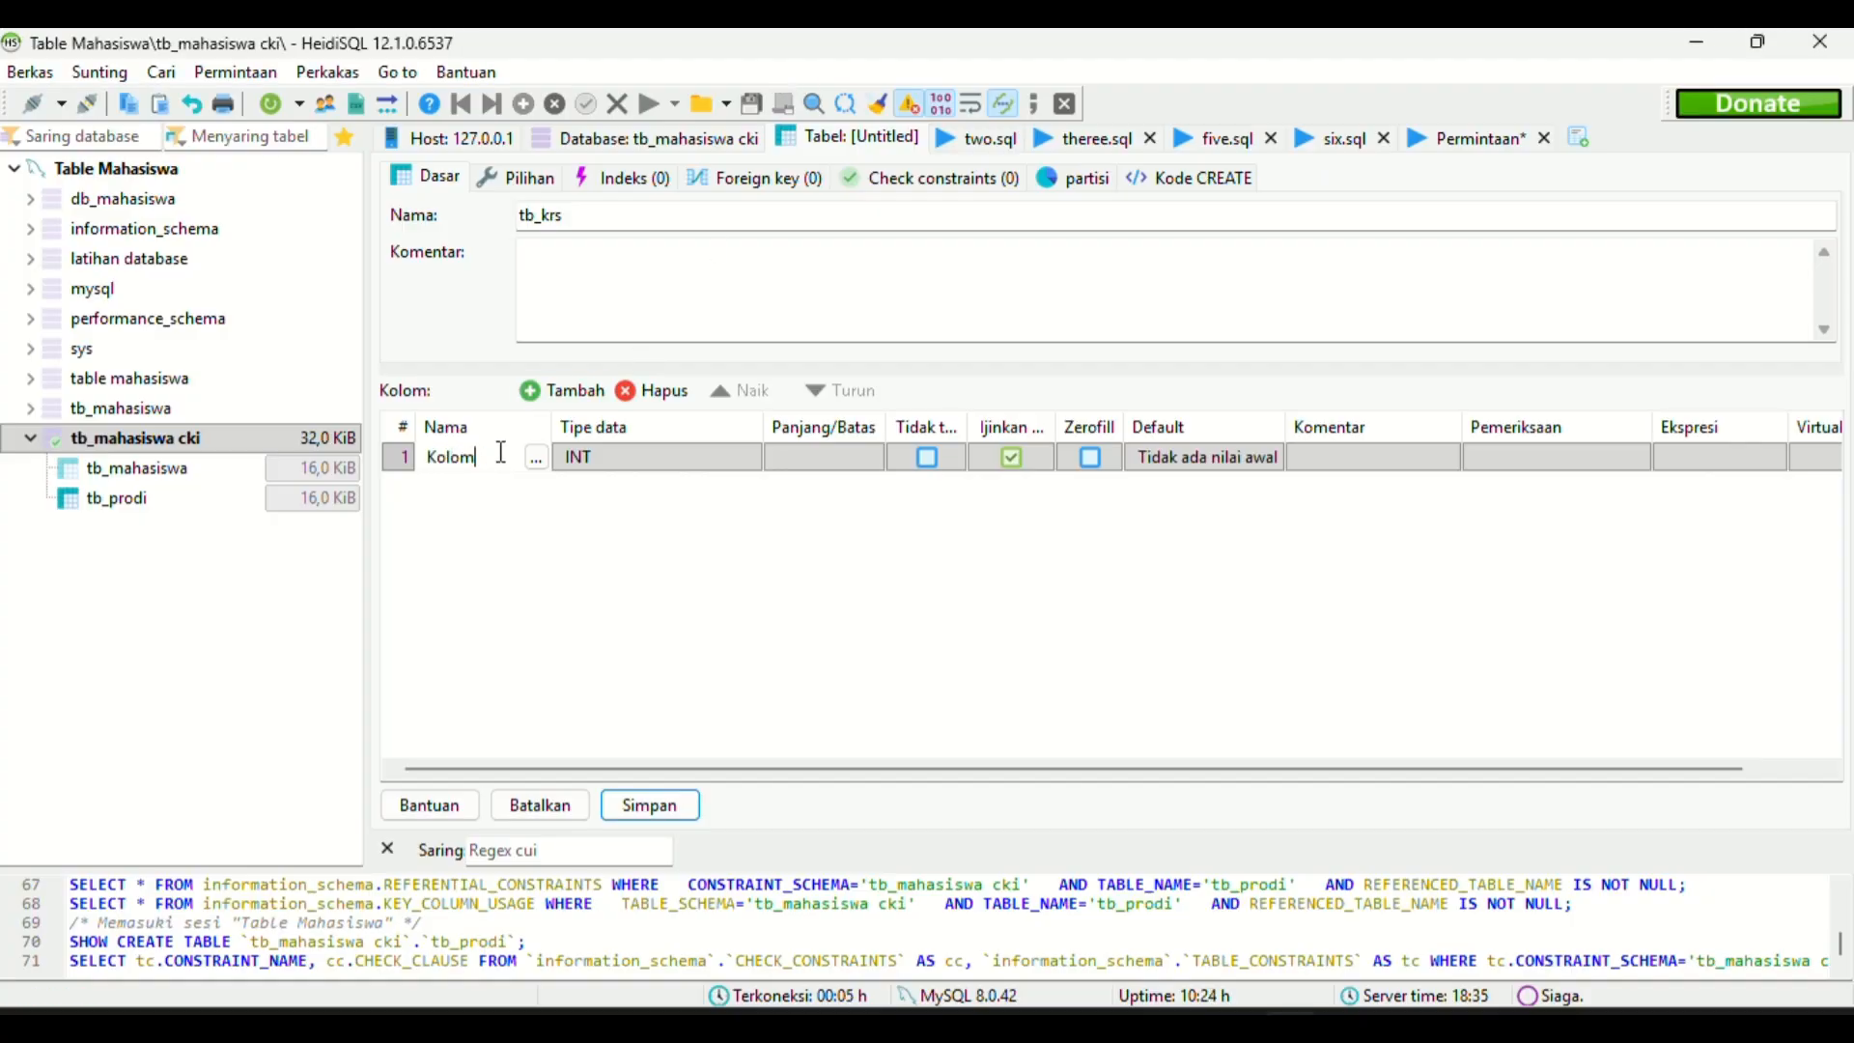
{"action": "key", "text": "BackSpace"}
{"action": "key", "text": "BackSpace"}
{"action": "key", "text": "BackSpace"}
{"action": "key", "text": "BackSpace"}
{"action": "key", "text": "BackSpace"}
{"action": "type", "text": "Nim"}
{"action": "key", "text": "BackSpace"}
{"action": "key", "text": "BackSpace"}
{"action": "key", "text": "BackSpace"}
{"action": "type", "text": "nim"}
Add a second column named "kd_mahasiswa" to the tb_krs table, keeping the INT data type.
{"action": "left_click", "coordinate": [545, 391]}
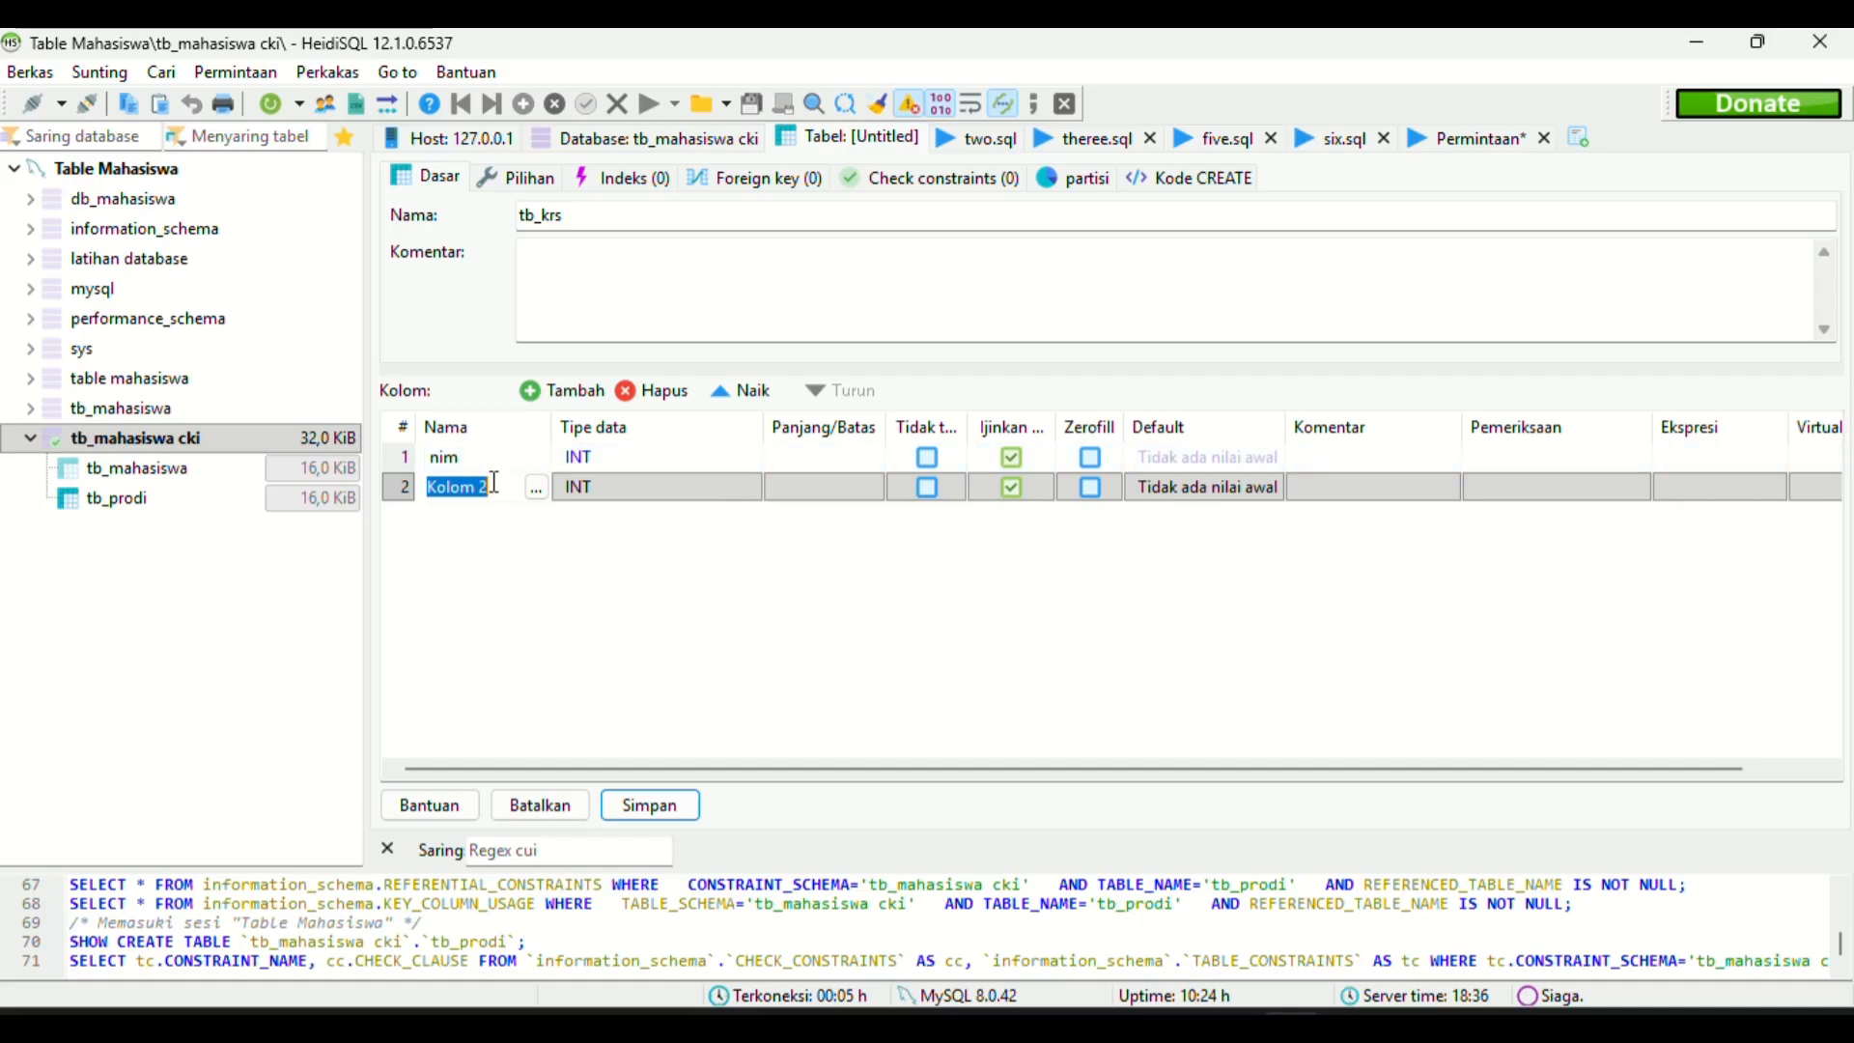
{"action": "key", "text": "BackSpace"}
{"action": "type", "text": "kd_"}
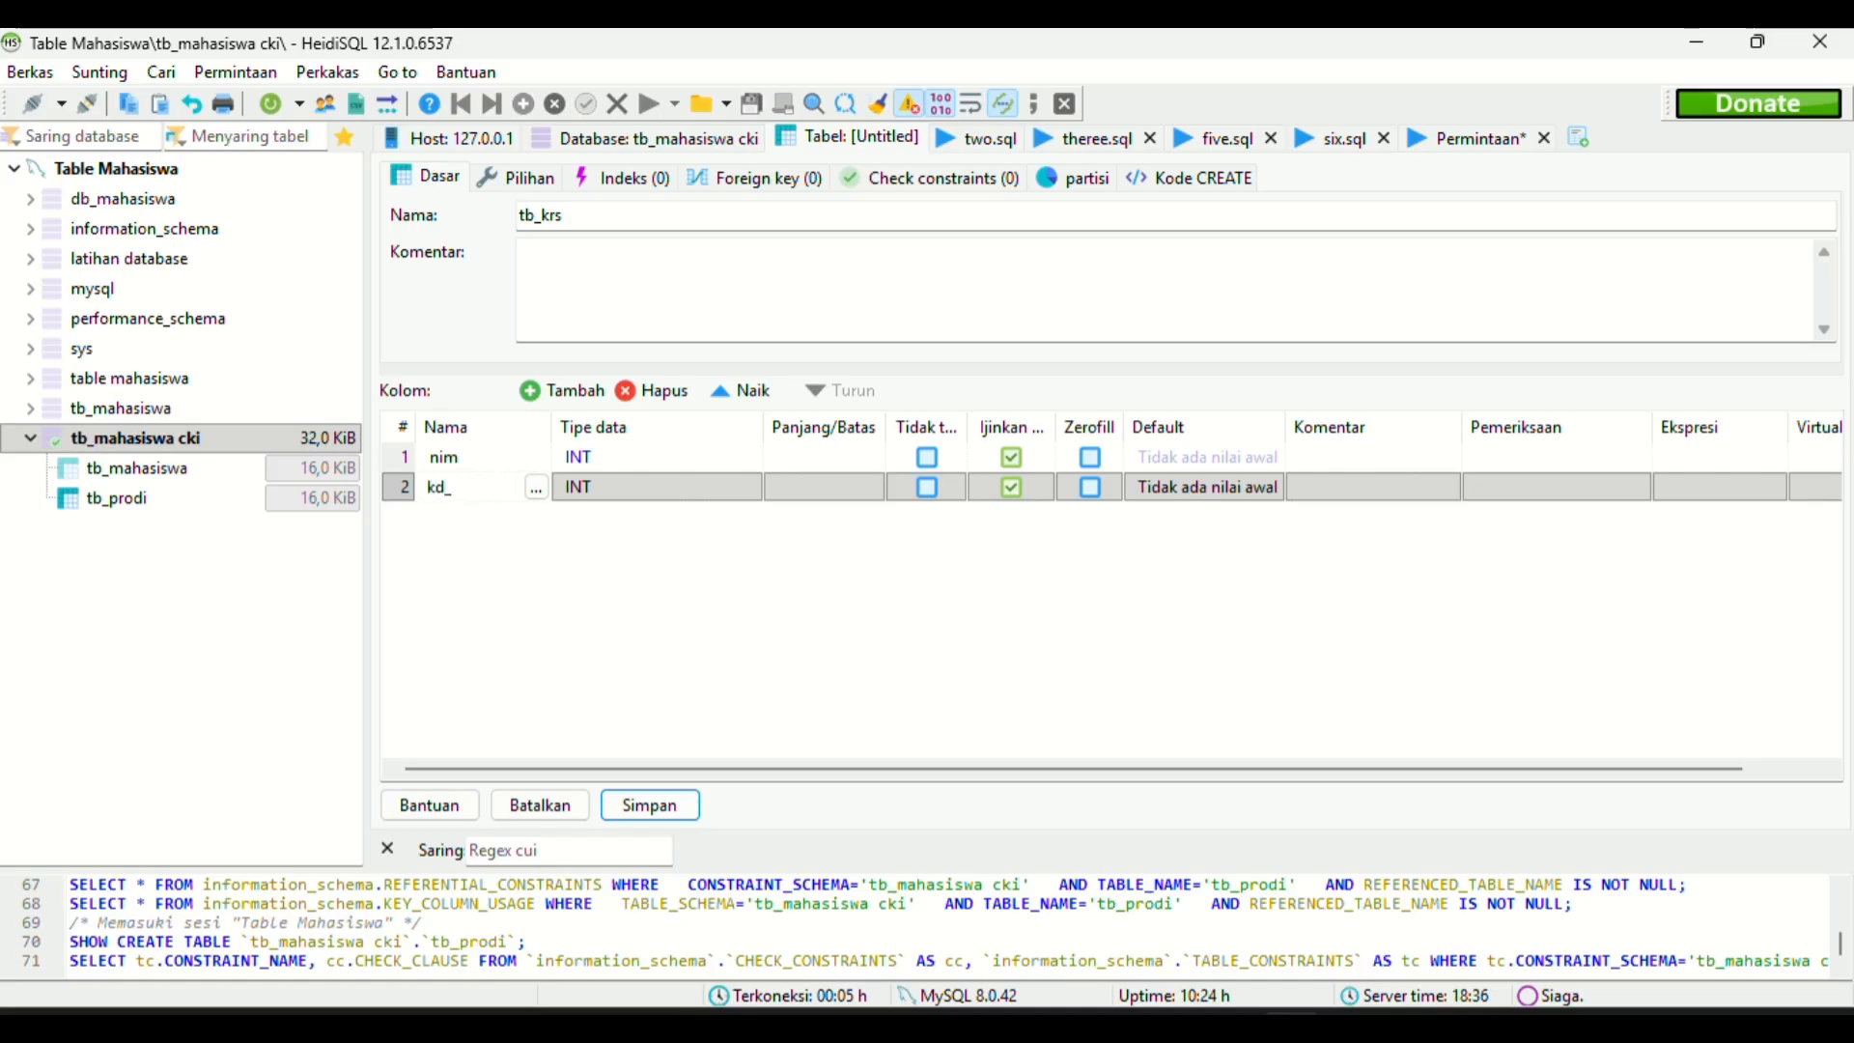
{"action": "type", "text": "mahasiswa"}
{"action": "key", "text": "Return"}
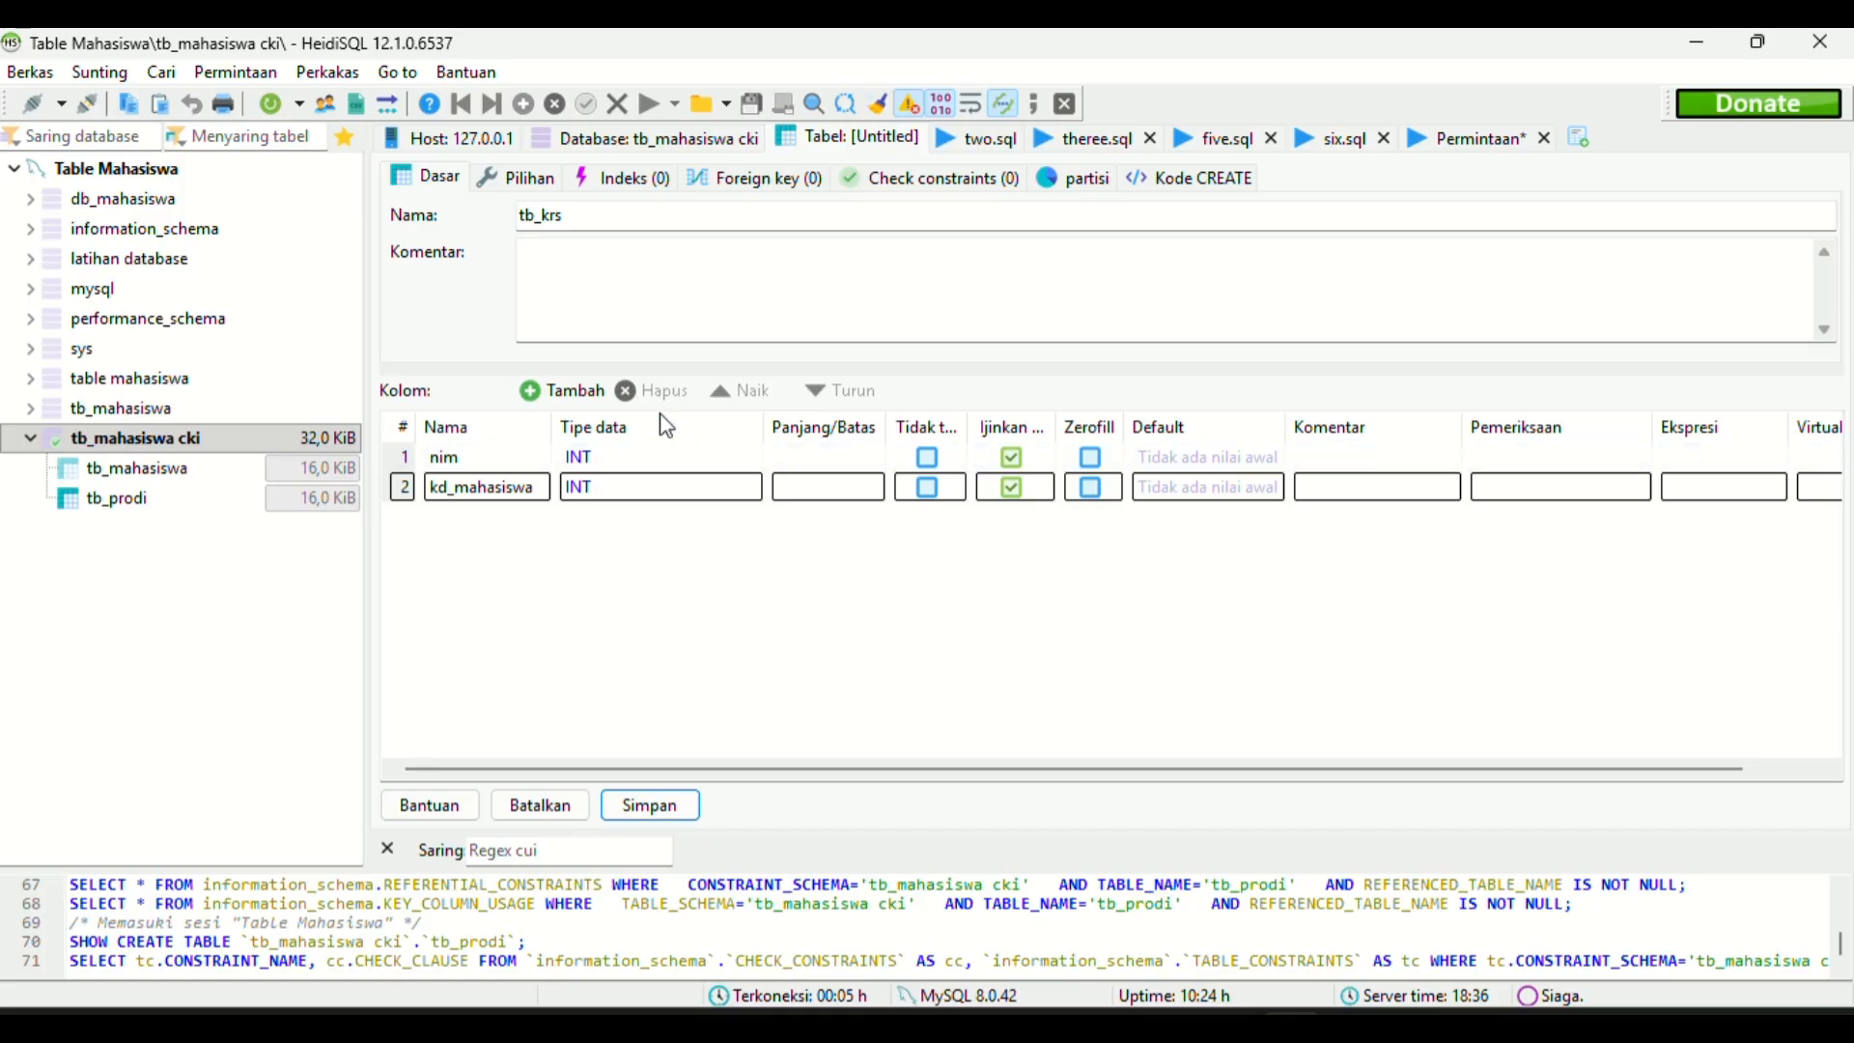
Add a third column named "semester" to the tb_krs table, keeping the INT data type.
{"action": "left_click", "coordinate": [555, 390]}
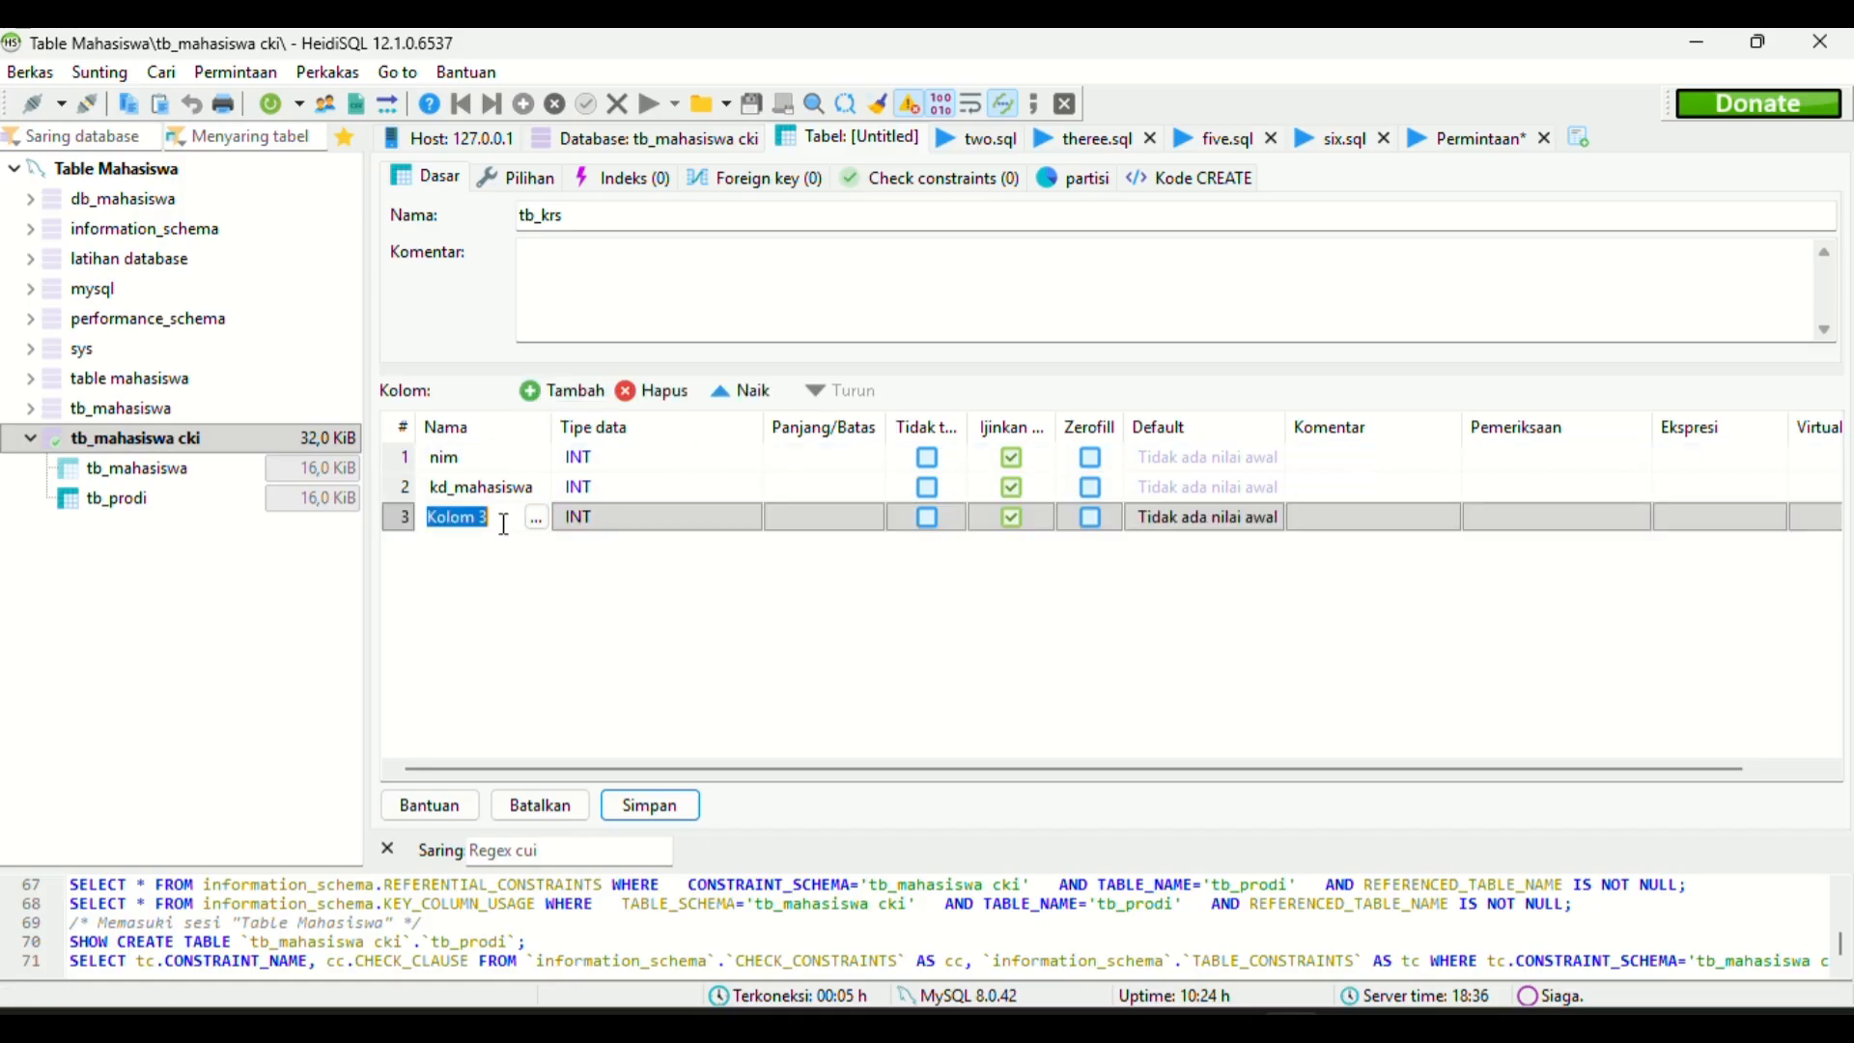
{"action": "key", "text": "BackSpace"}
{"action": "type", "text": "semester"}
{"action": "left_click", "coordinate": [663, 621]}
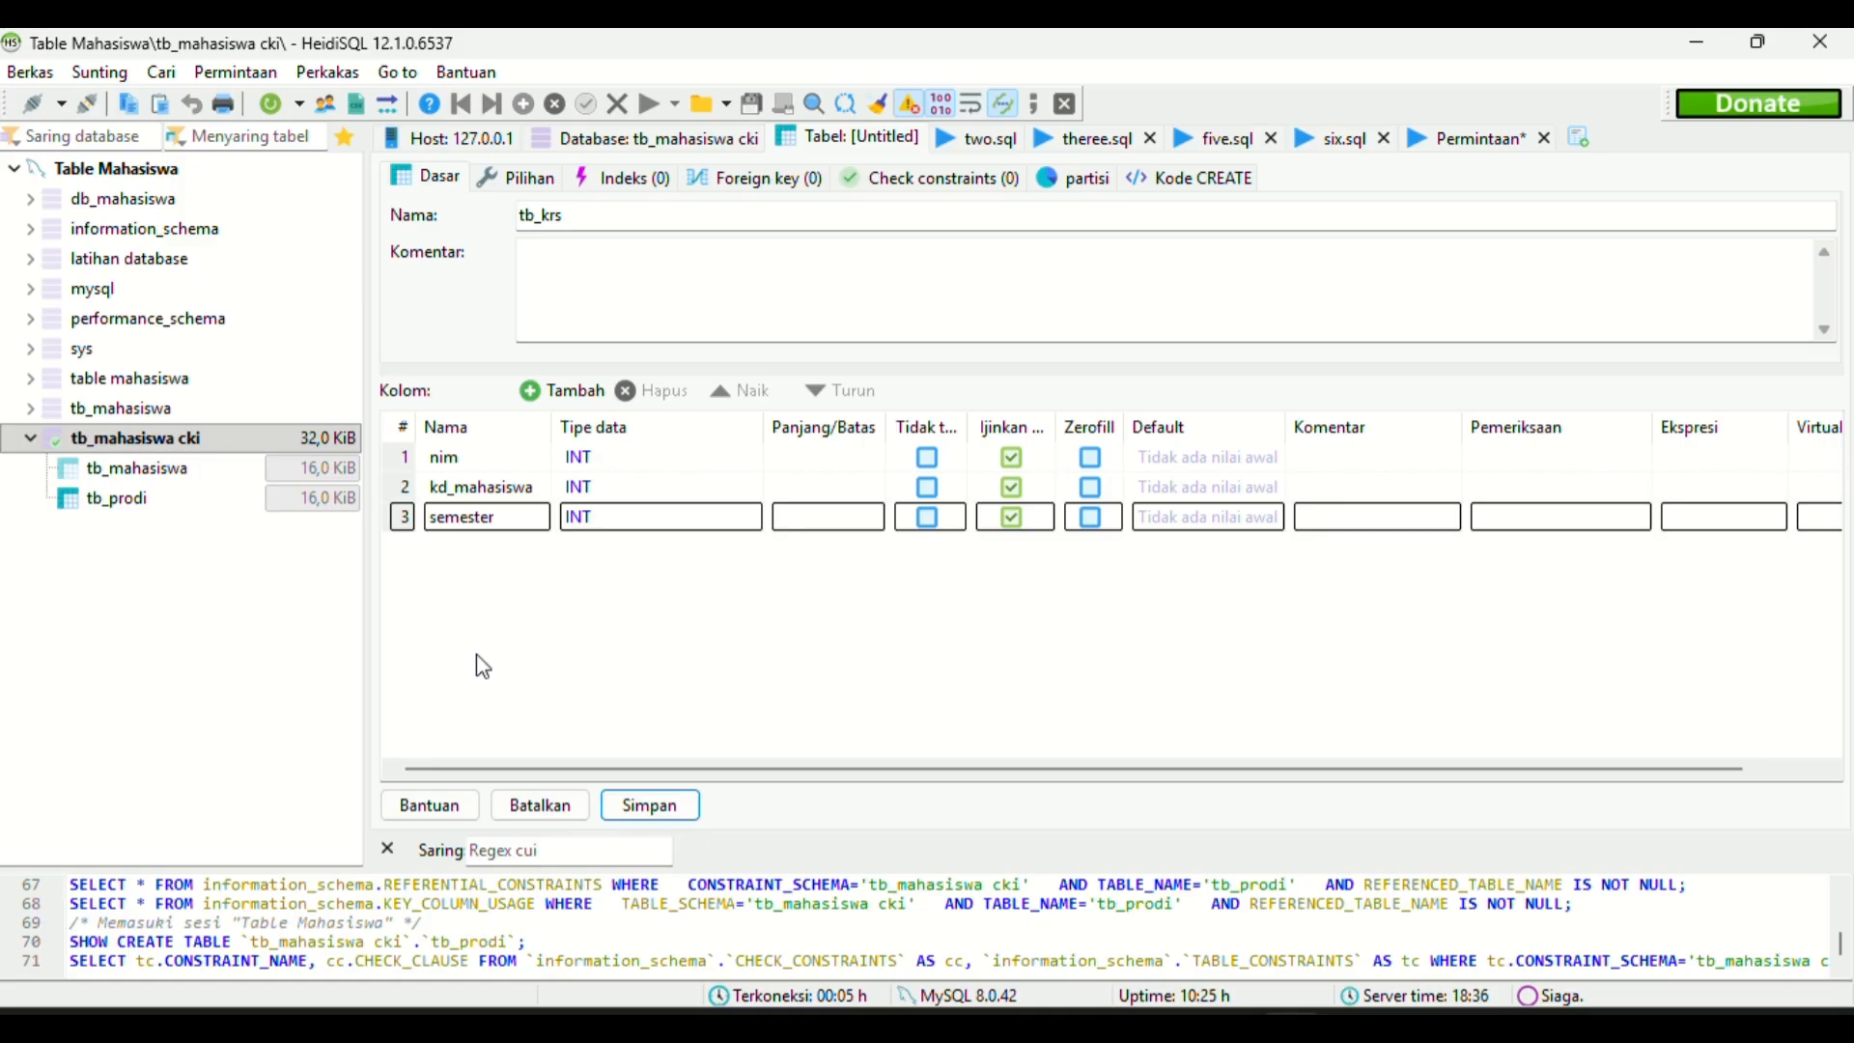
Change the data type of the nim column in the tb_krs table to VARCHAR.
{"action": "left_click", "coordinate": [584, 466]}
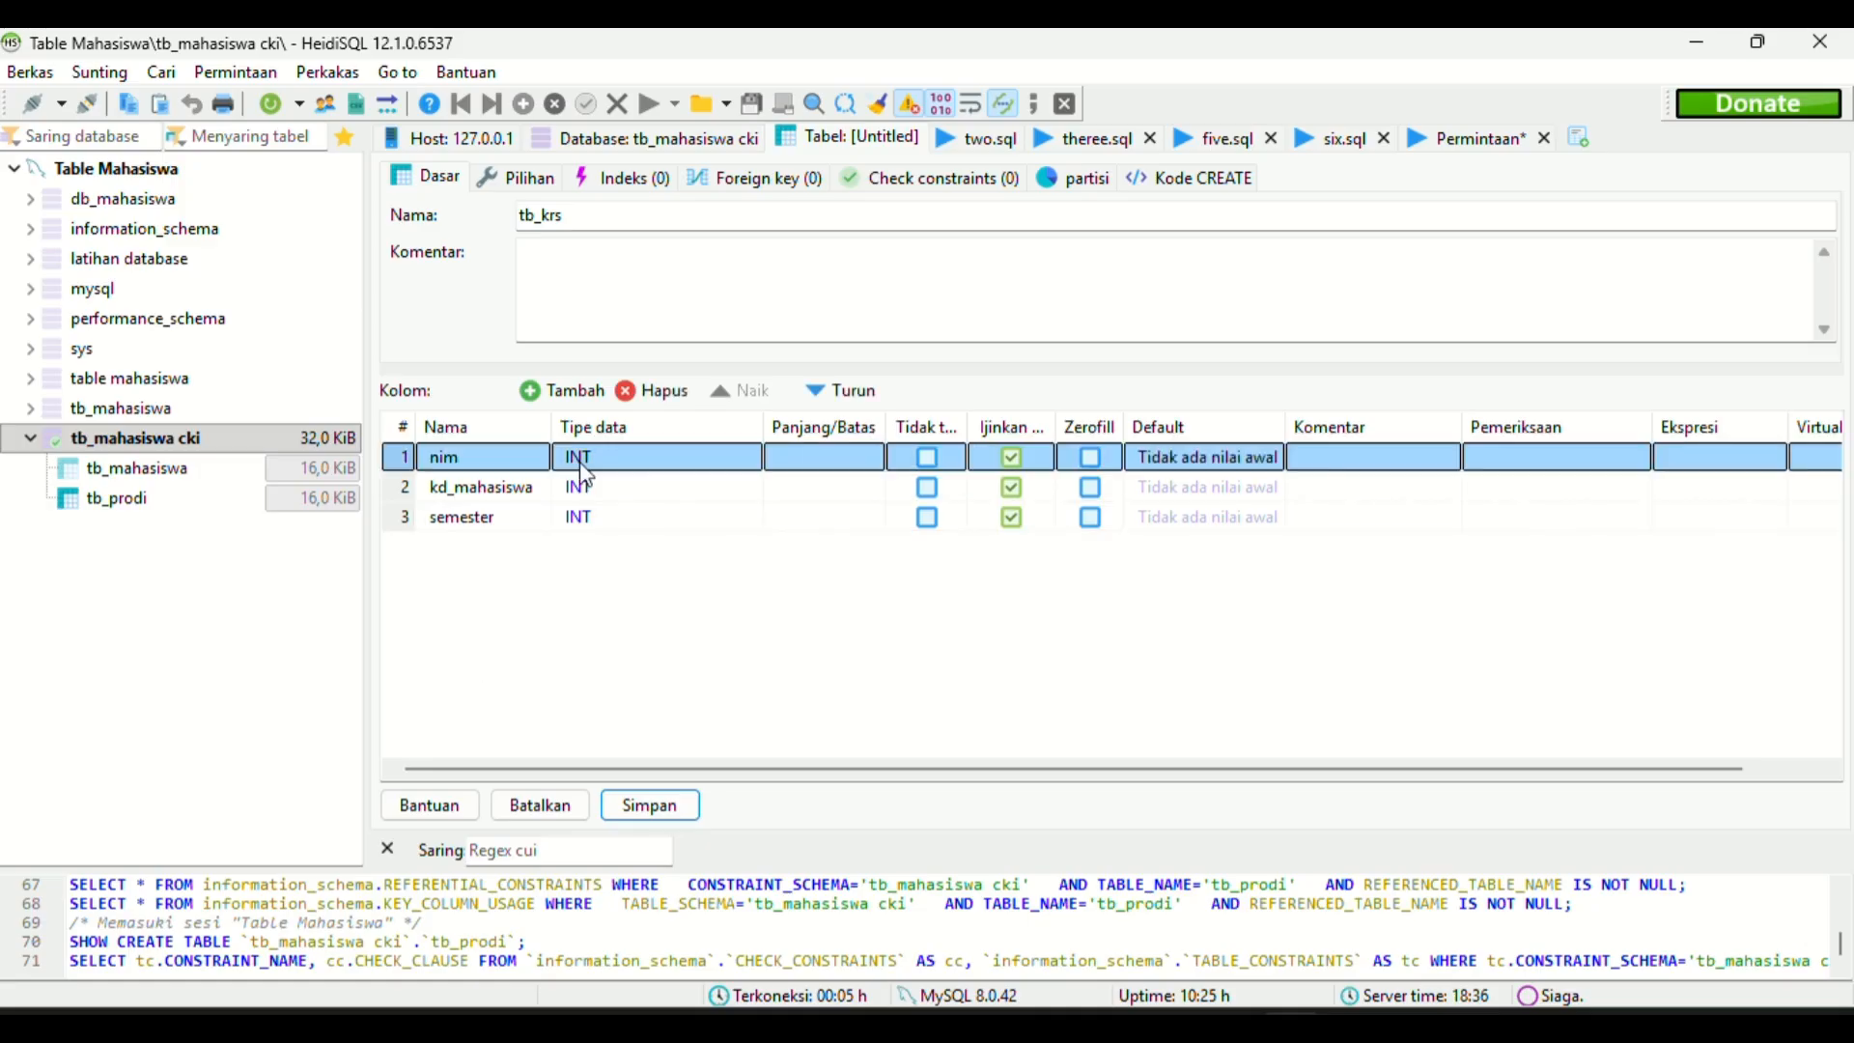
{"action": "left_click", "coordinate": [584, 468]}
{"action": "scroll", "coordinate": [645, 604], "scroll_direction": "down", "scroll_amount": 2}
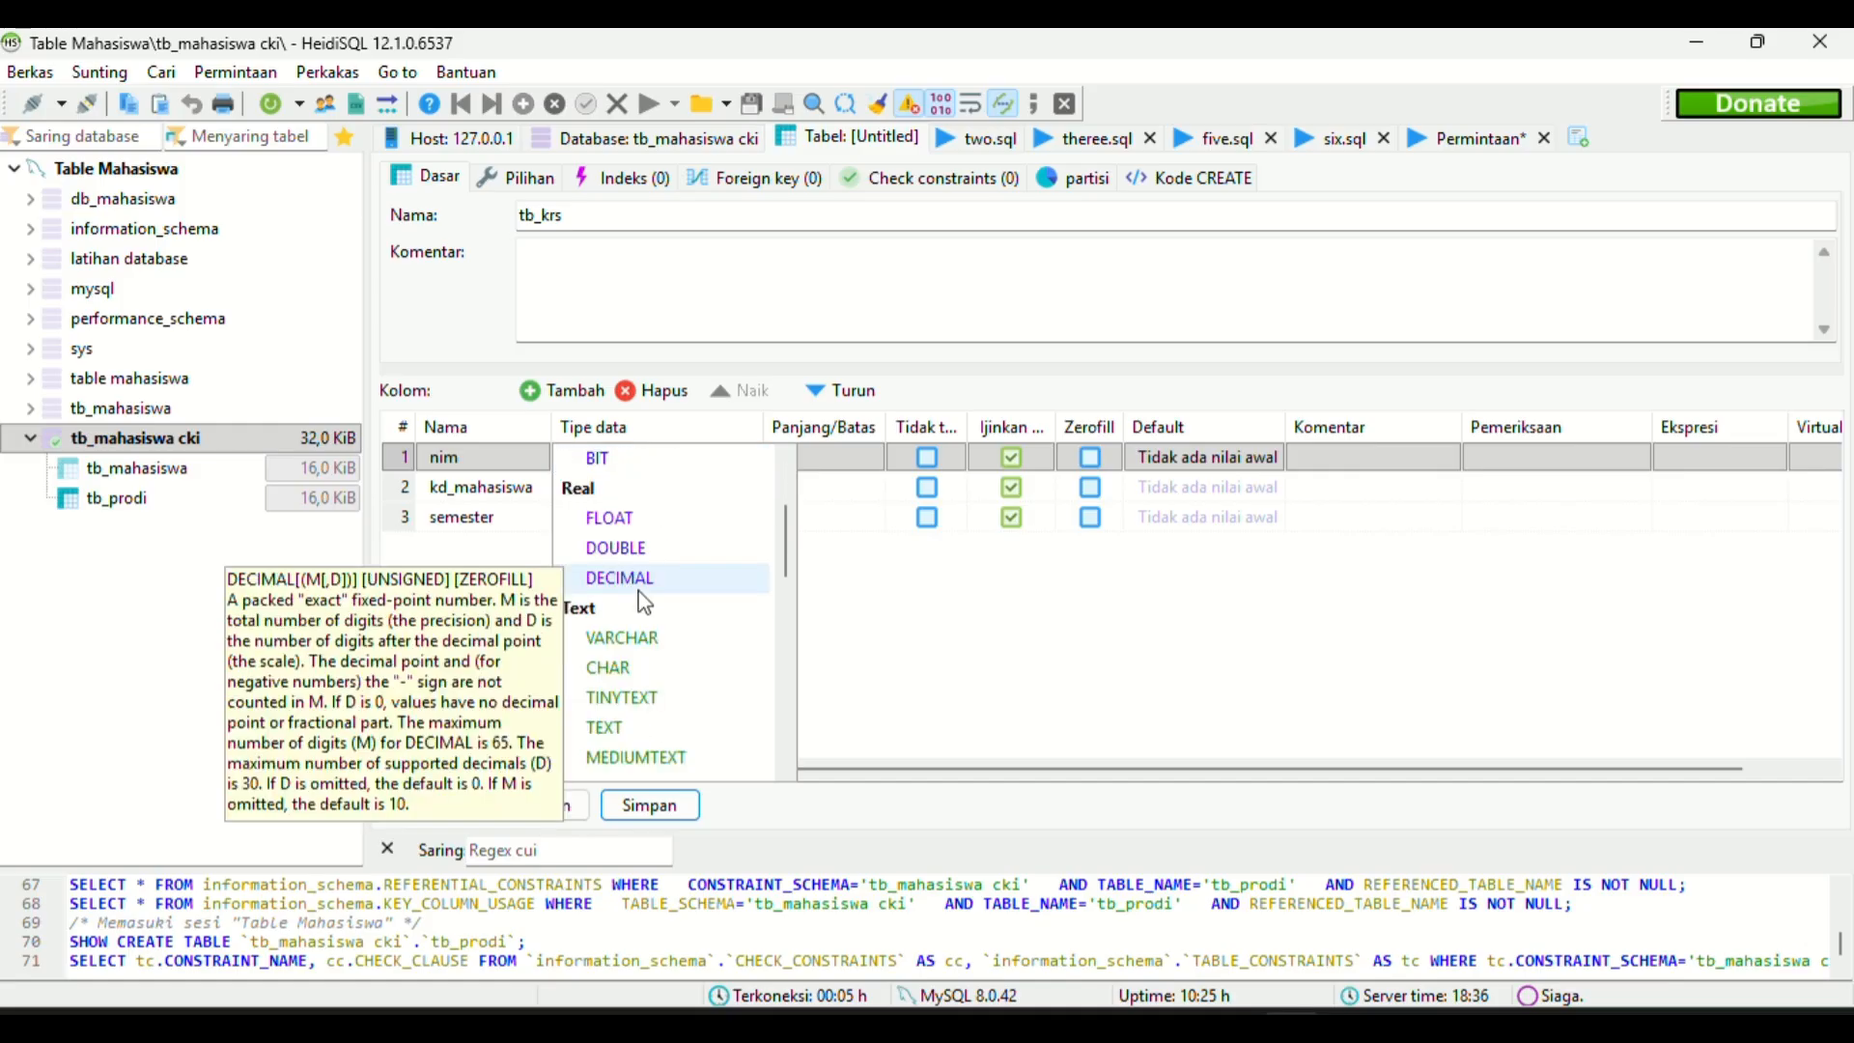
{"action": "left_click", "coordinate": [623, 638]}
Change the data type of the kd_mahasiswa column to CHAR and save the tb_krs table.
{"action": "left_click", "coordinate": [596, 497]}
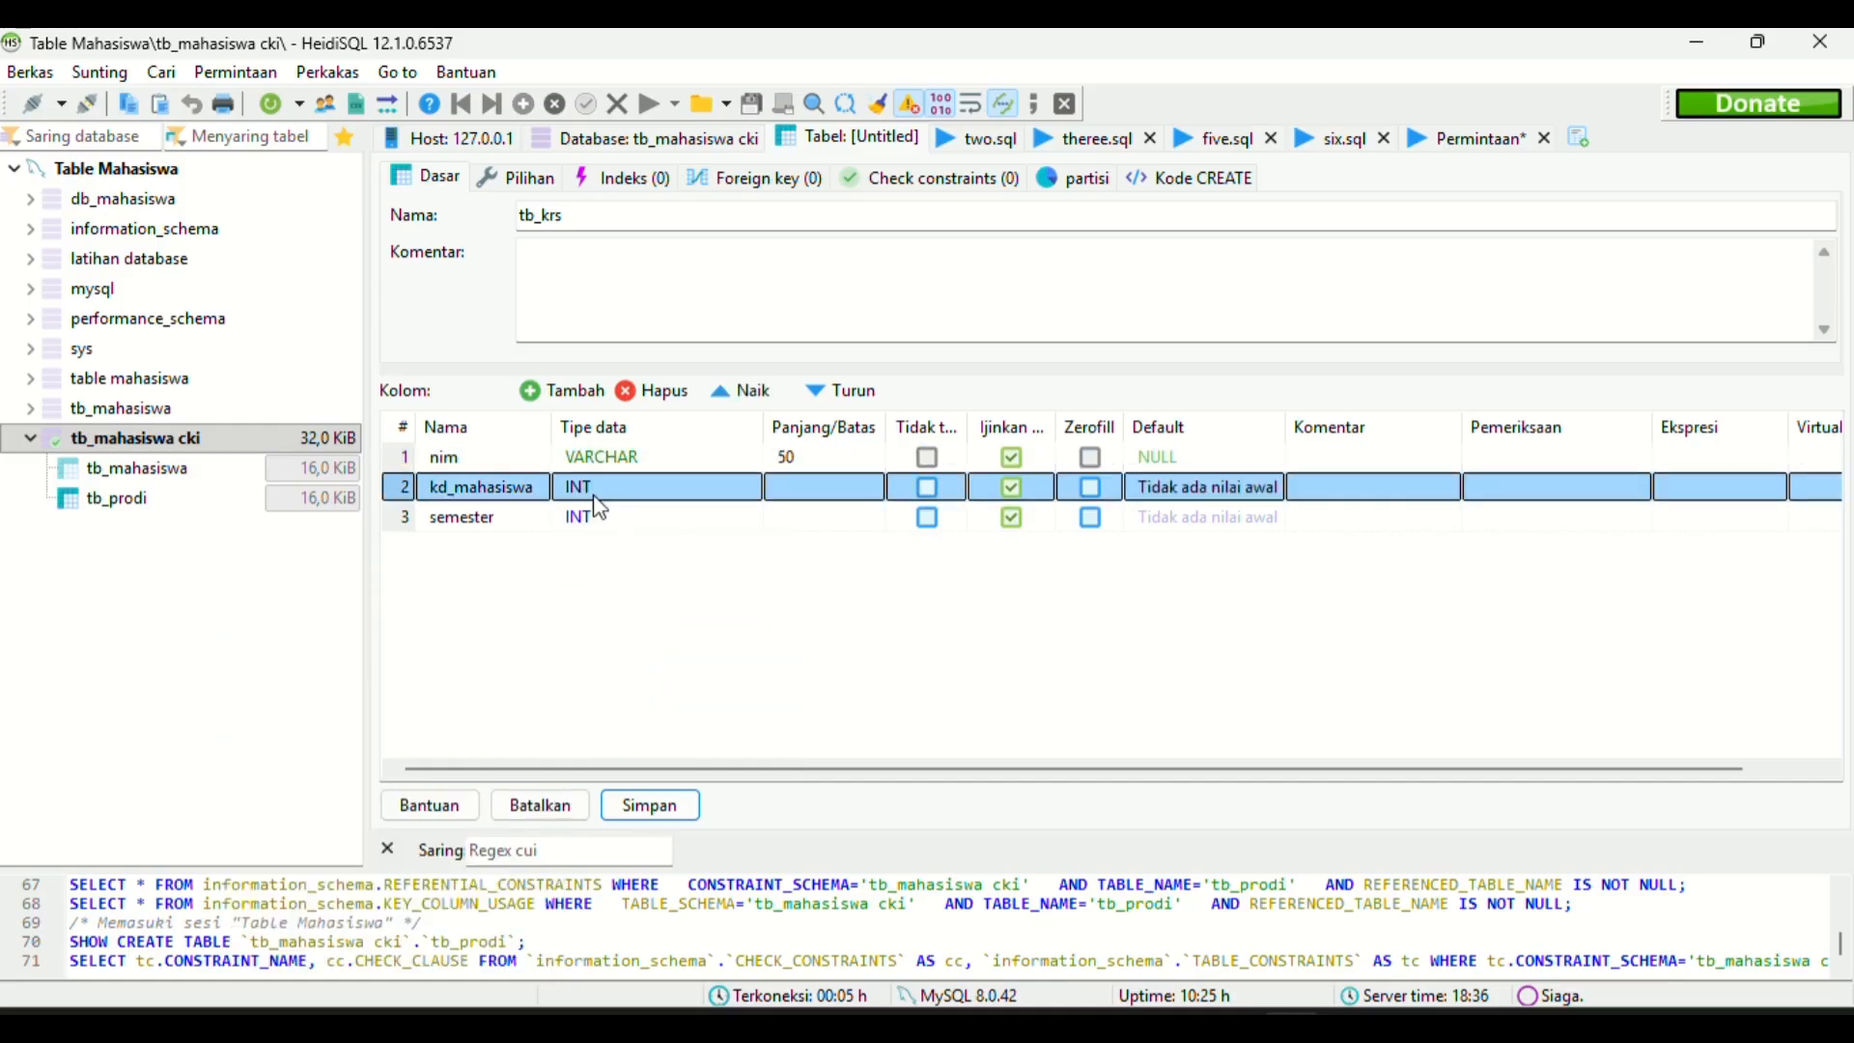
{"action": "left_click", "coordinate": [601, 494]}
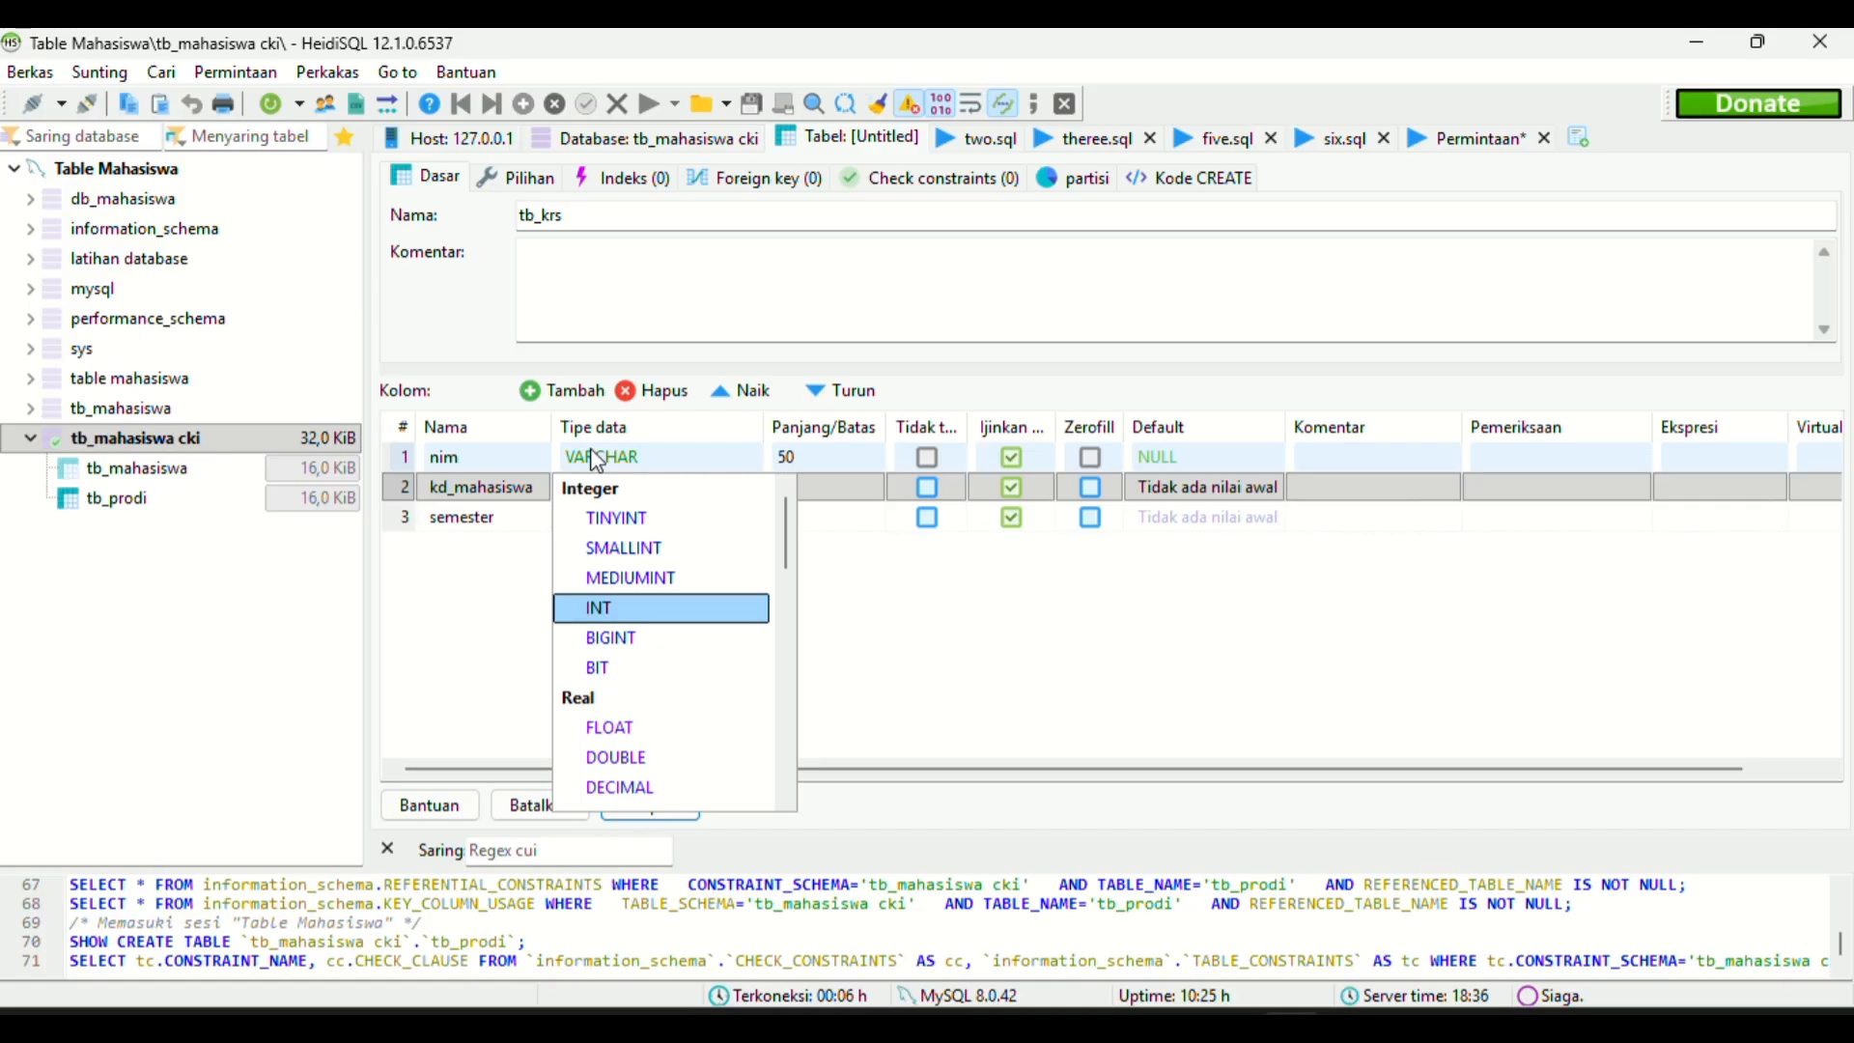
{"action": "scroll", "coordinate": [658, 599], "scroll_direction": "down", "scroll_amount": 3}
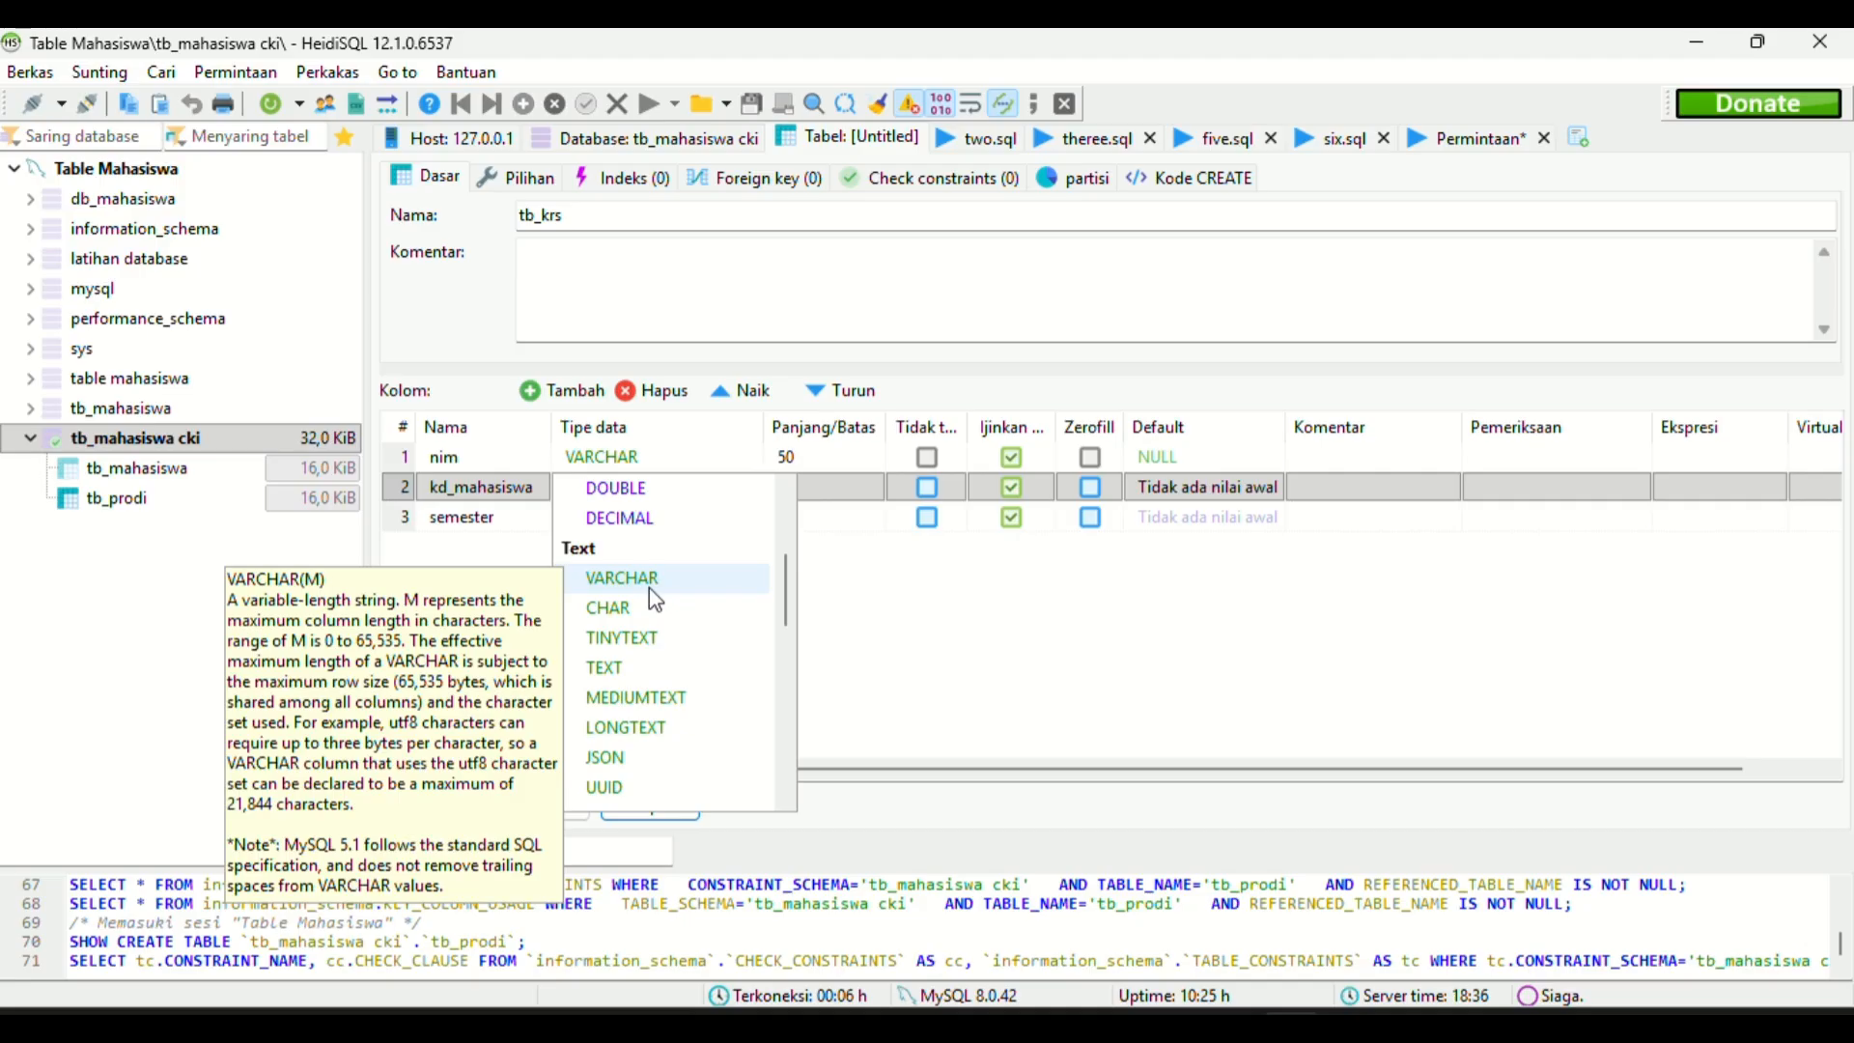
{"action": "left_click", "coordinate": [643, 610]}
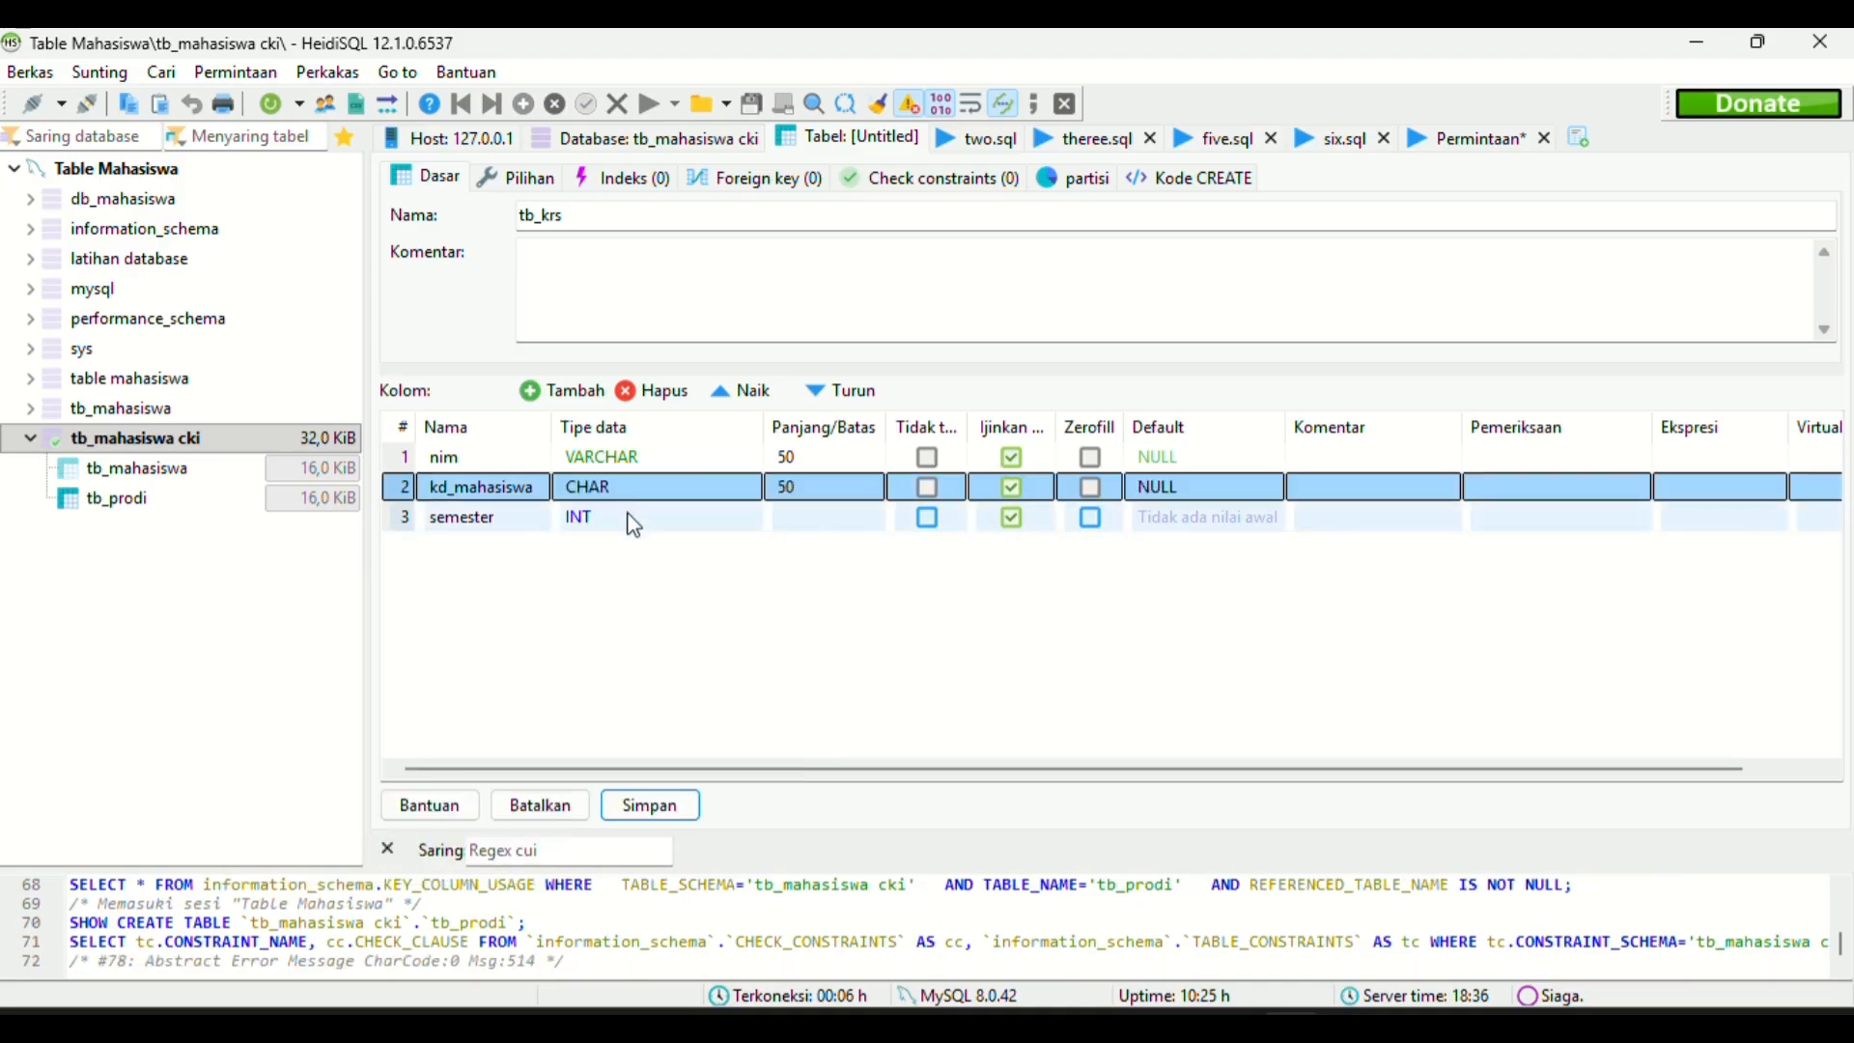
{"action": "left_click", "coordinate": [734, 579]}
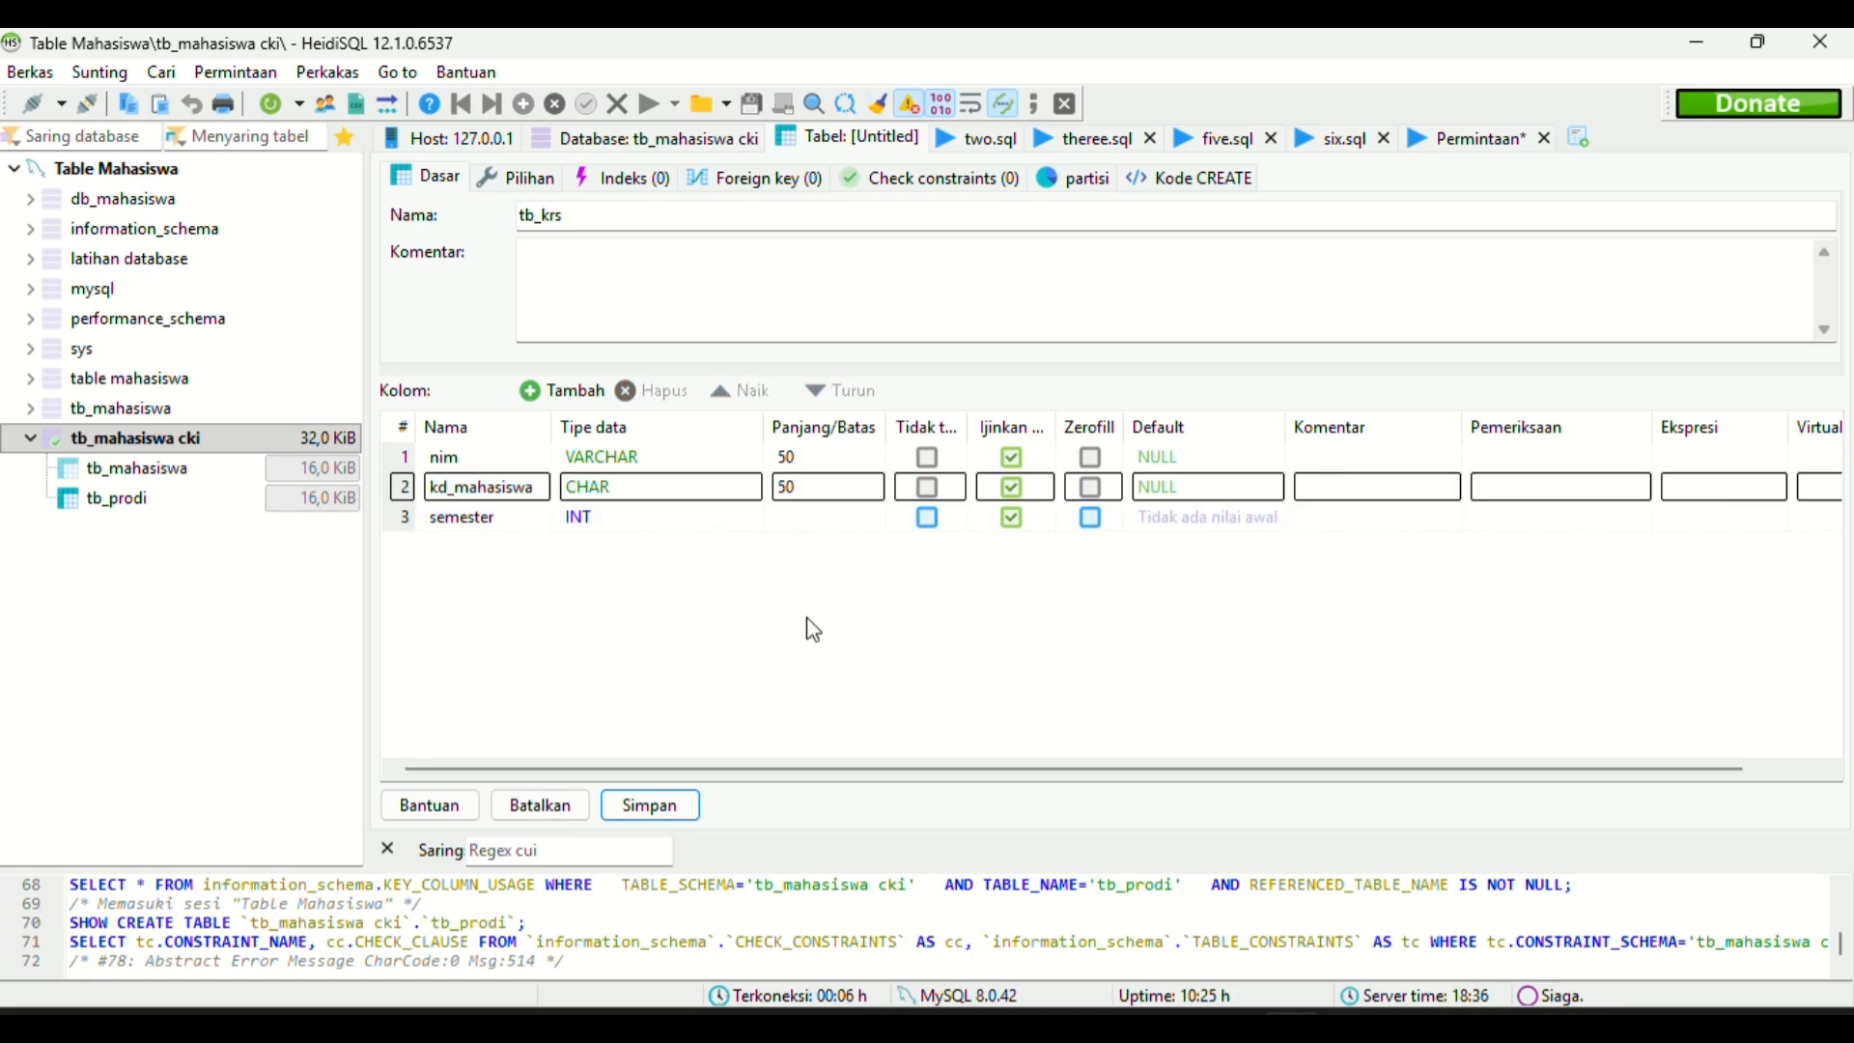
{"action": "left_click", "coordinate": [673, 807]}
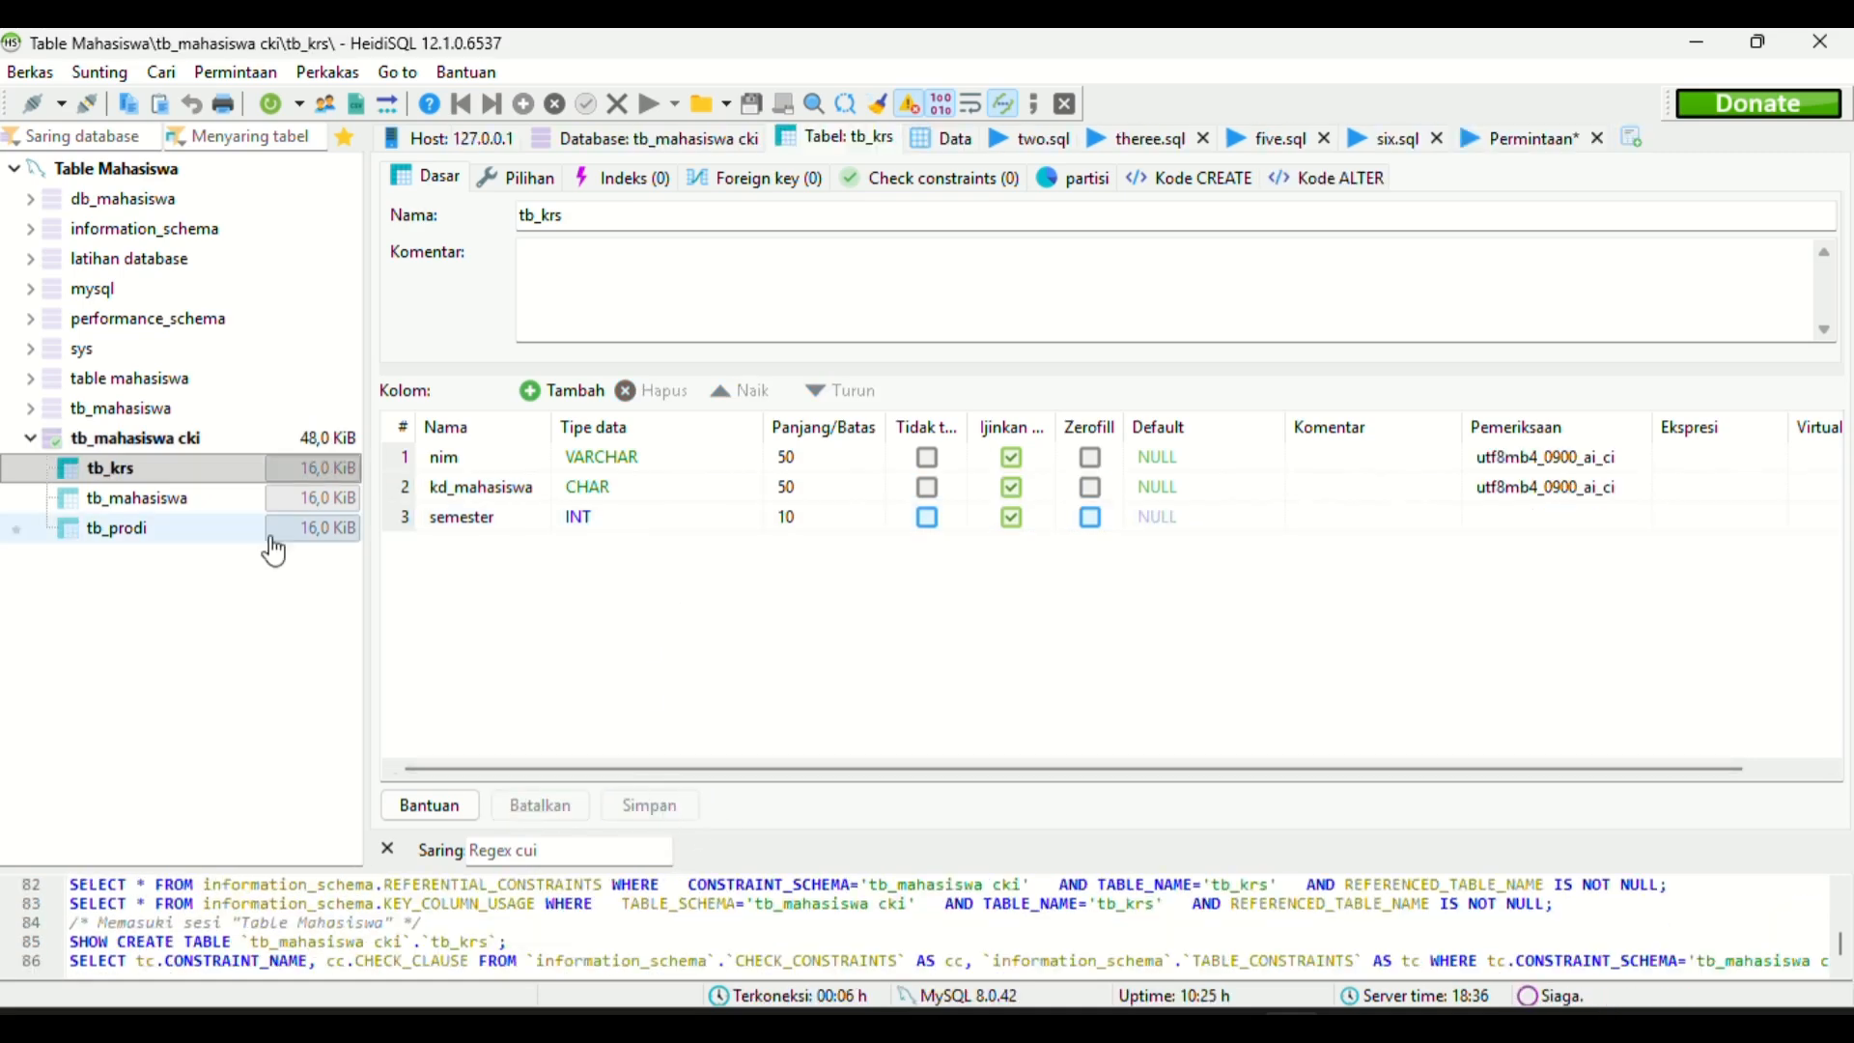
Start a fourth table in the tb_mahasiswa cki database and name it "tb_dosen".
{"action": "right_click", "coordinate": [245, 446]}
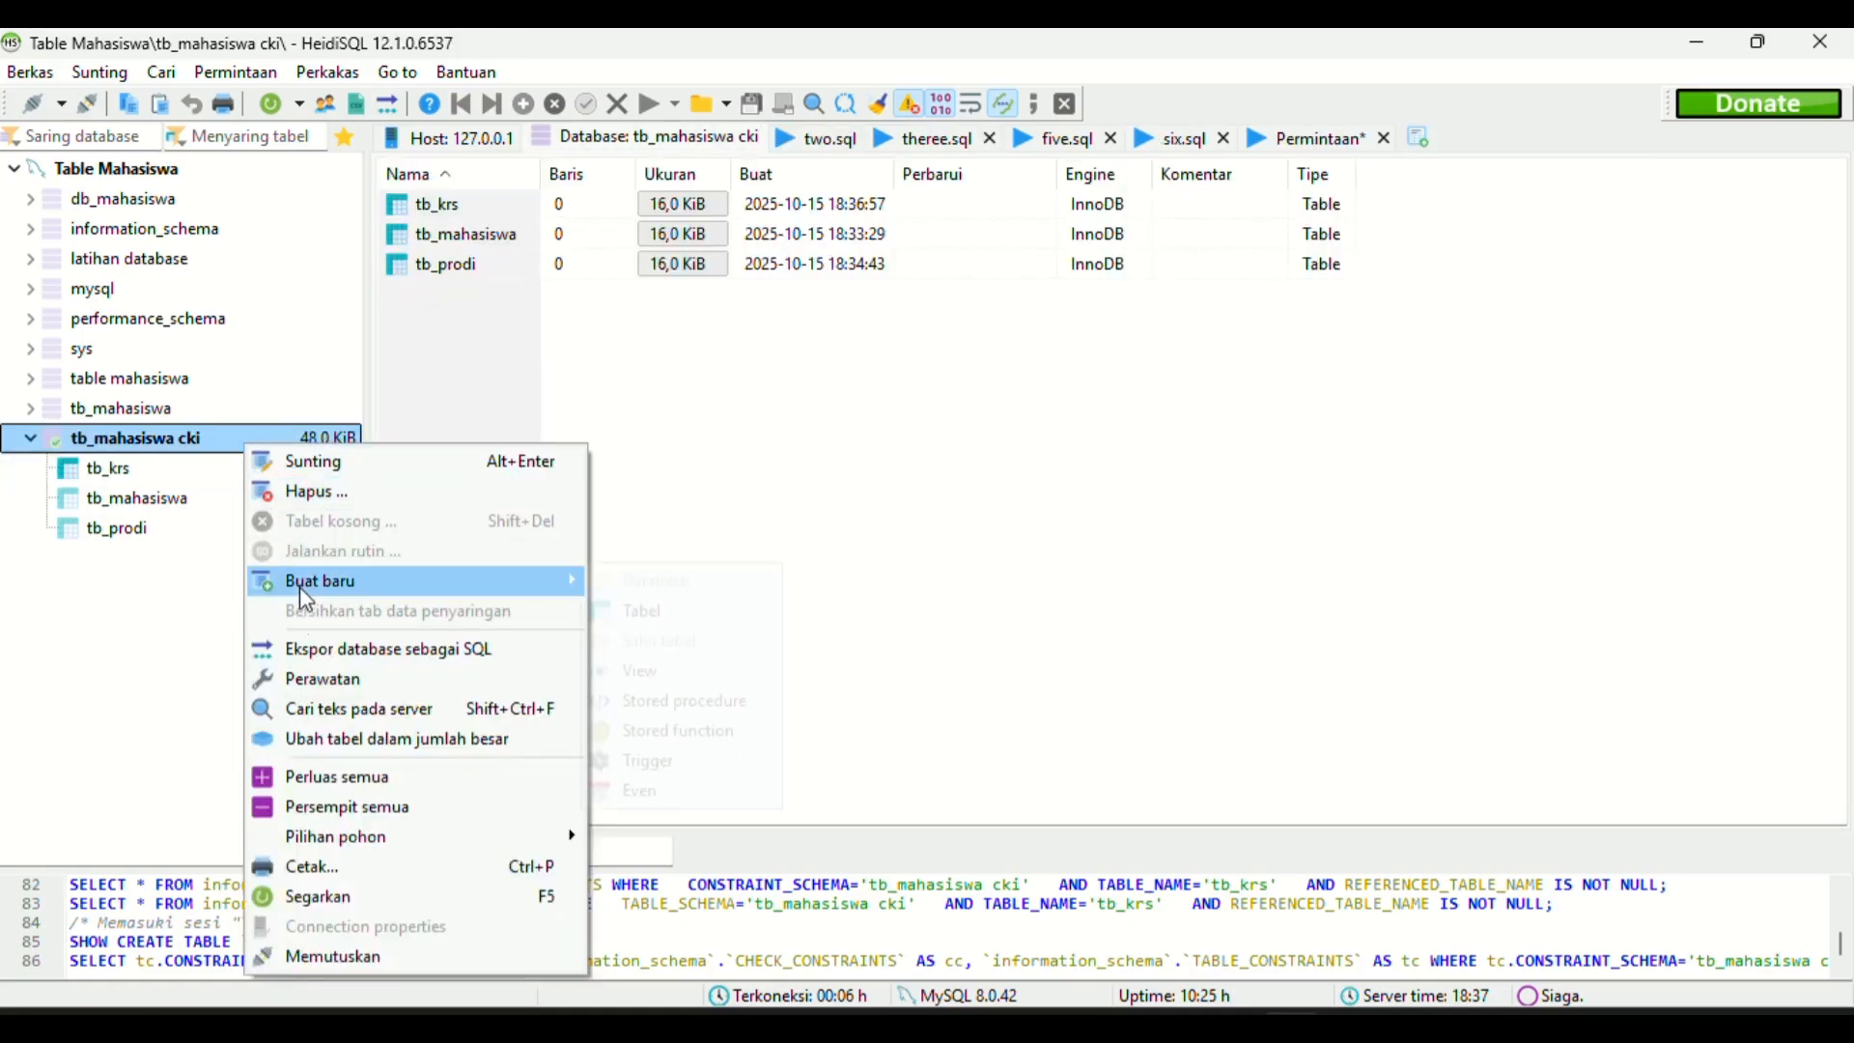
{"action": "mouse_move", "coordinate": [299, 584]}
{"action": "left_click", "coordinate": [633, 610]}
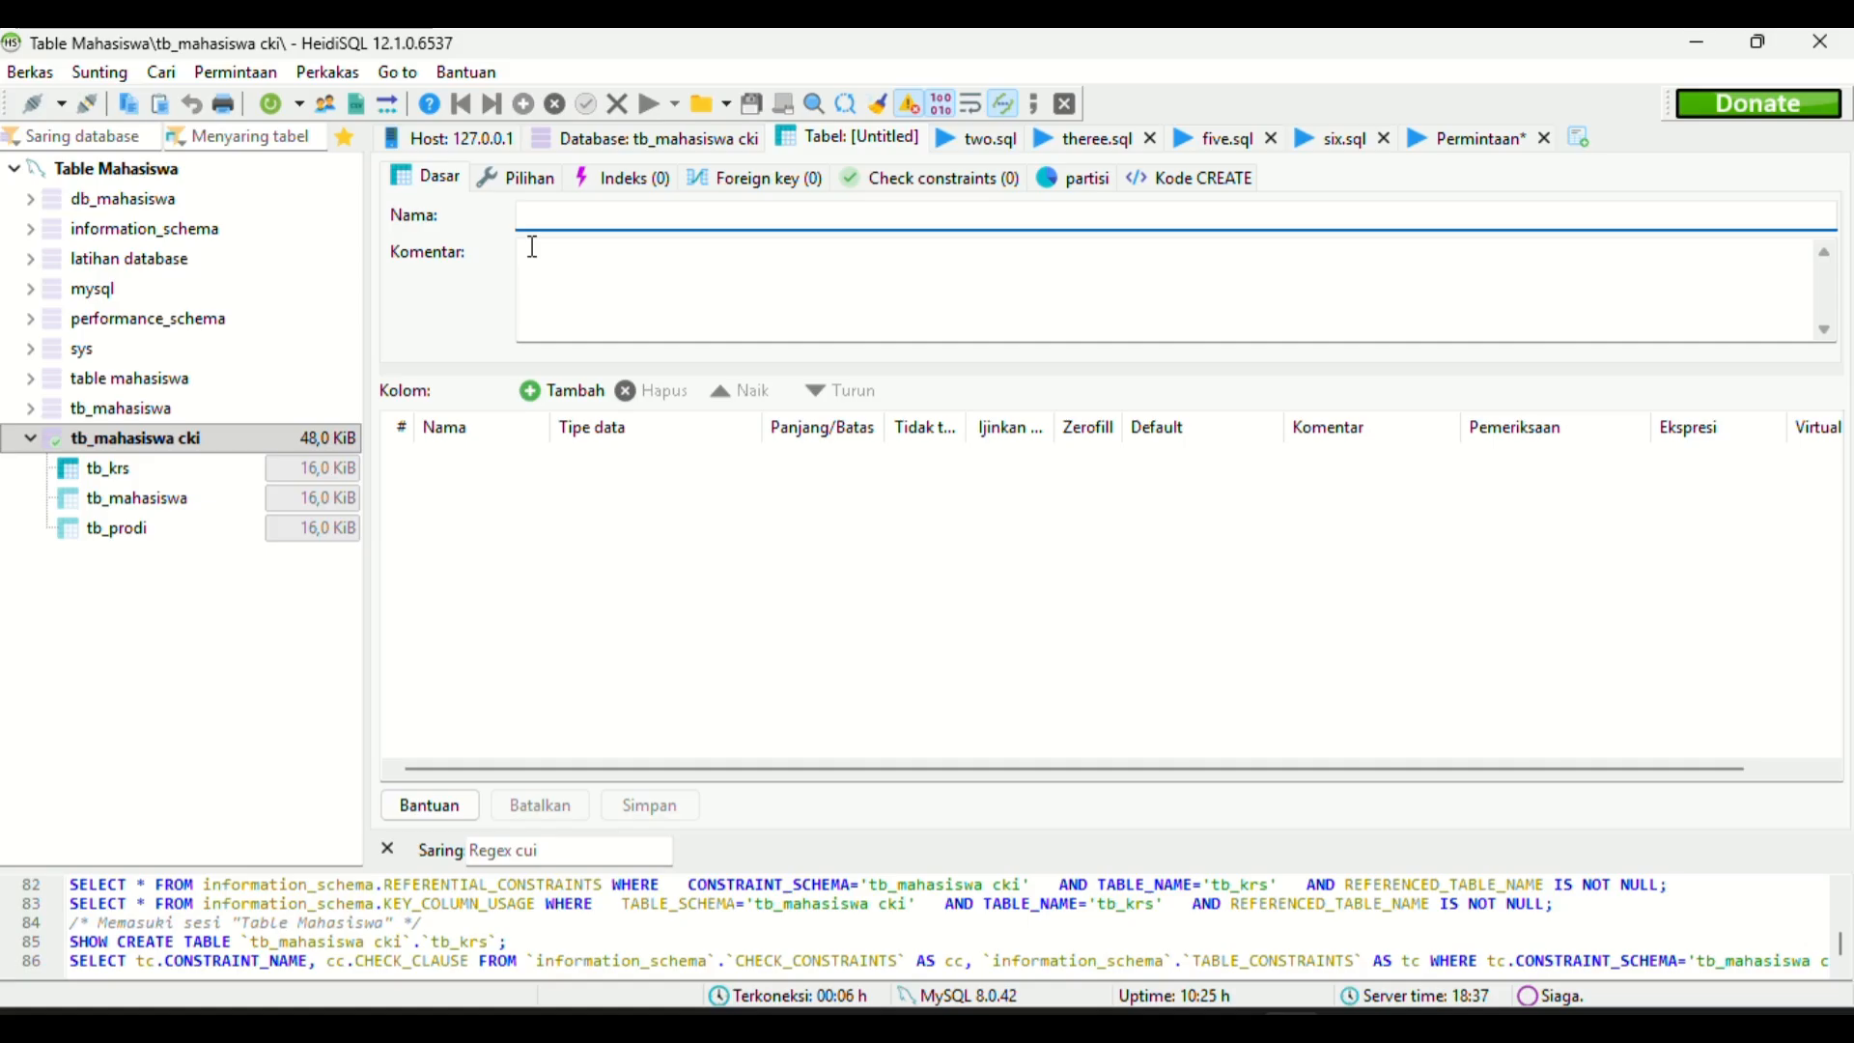
{"action": "type", "text": "tb_d"}
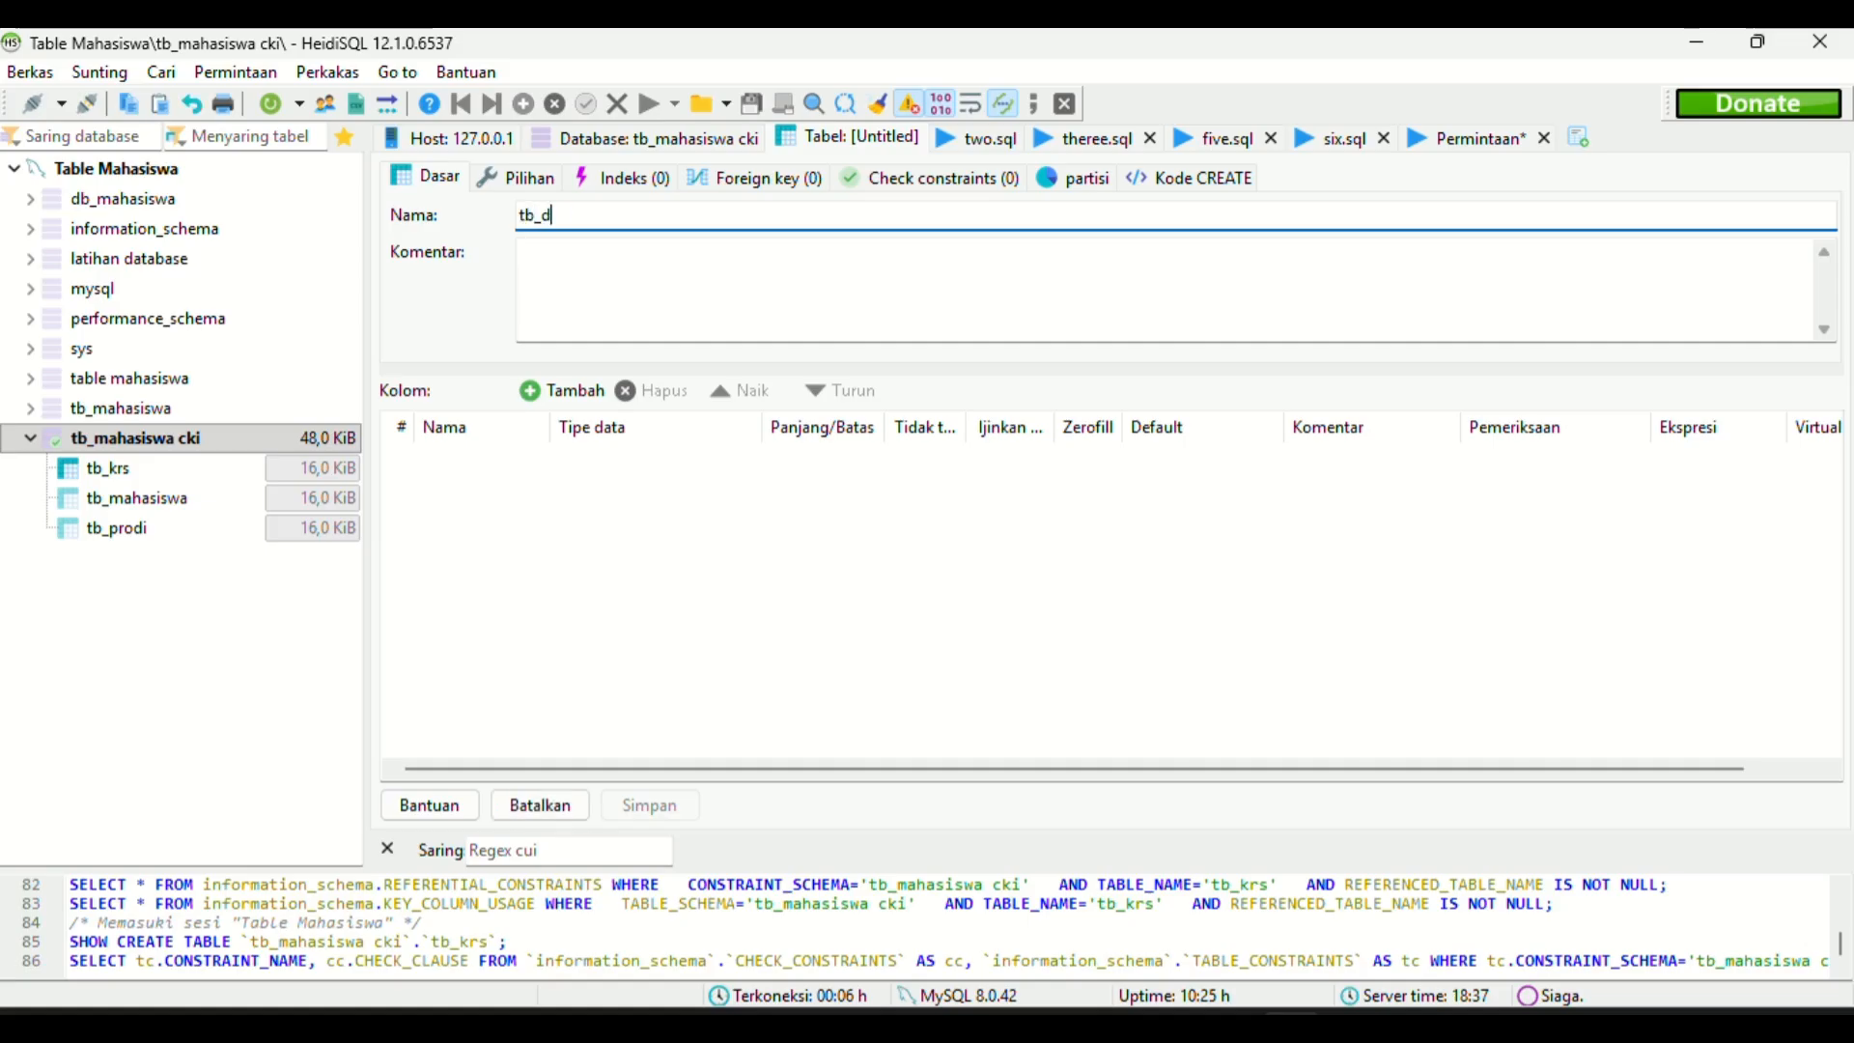
{"action": "type", "text": "osen"}
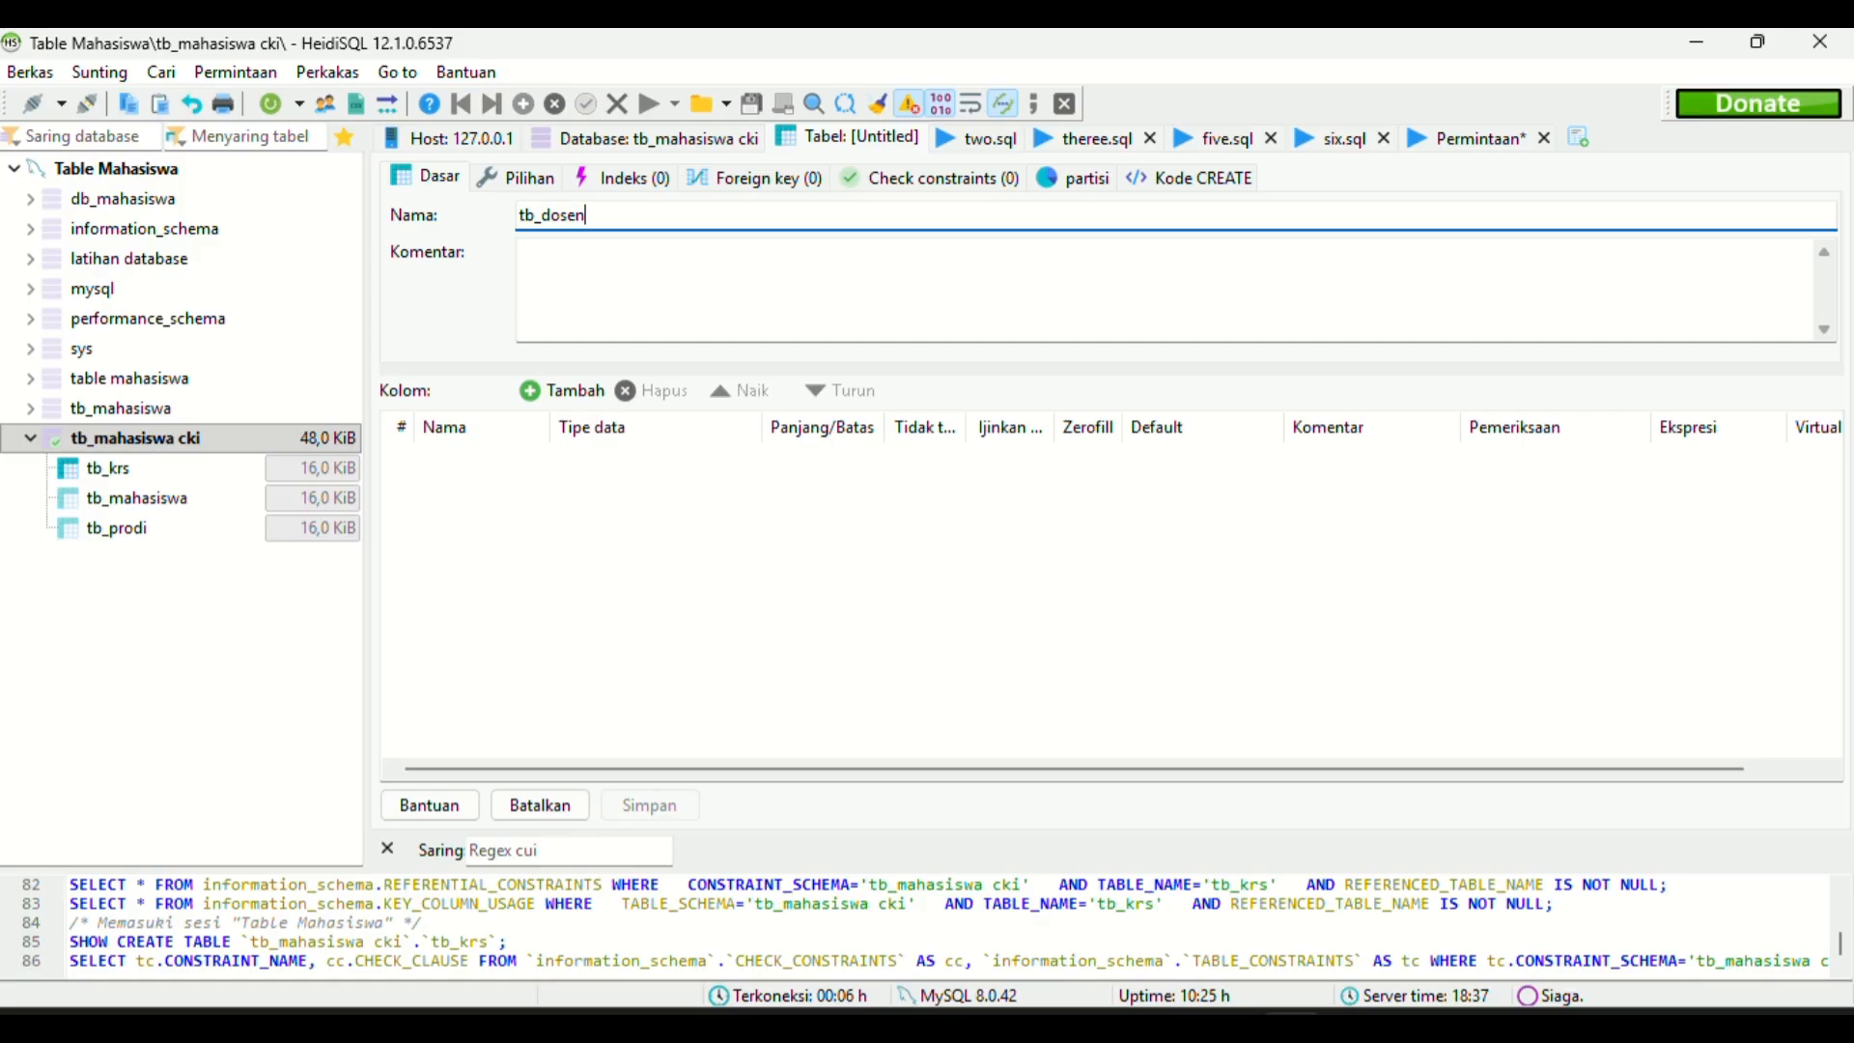
Add a first column named "kd_dosen" to the tb_dosen table with the CHAR data type.
{"action": "left_click", "coordinate": [541, 391]}
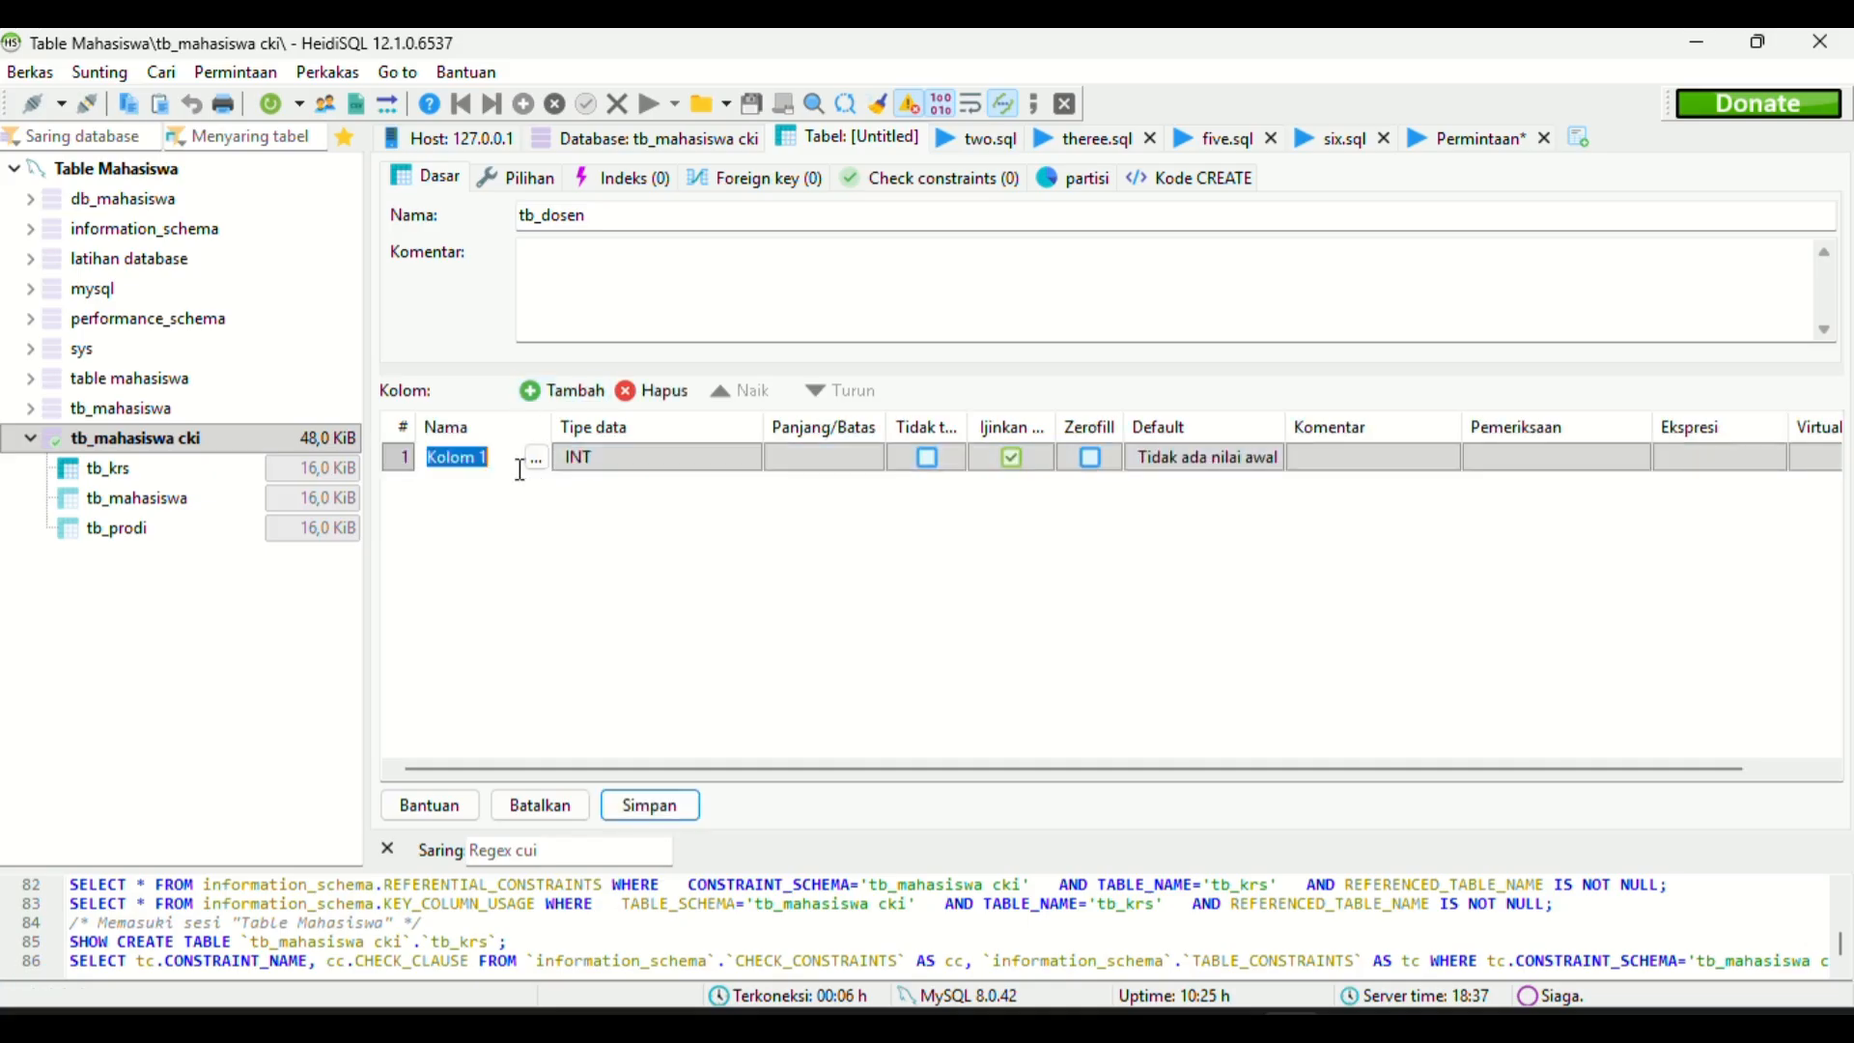
{"action": "key", "text": "BackSpace"}
{"action": "type", "text": "kd_dosen"}
{"action": "left_click", "coordinate": [648, 480]}
{"action": "scroll", "coordinate": [637, 579], "scroll_direction": "down", "scroll_amount": 2}
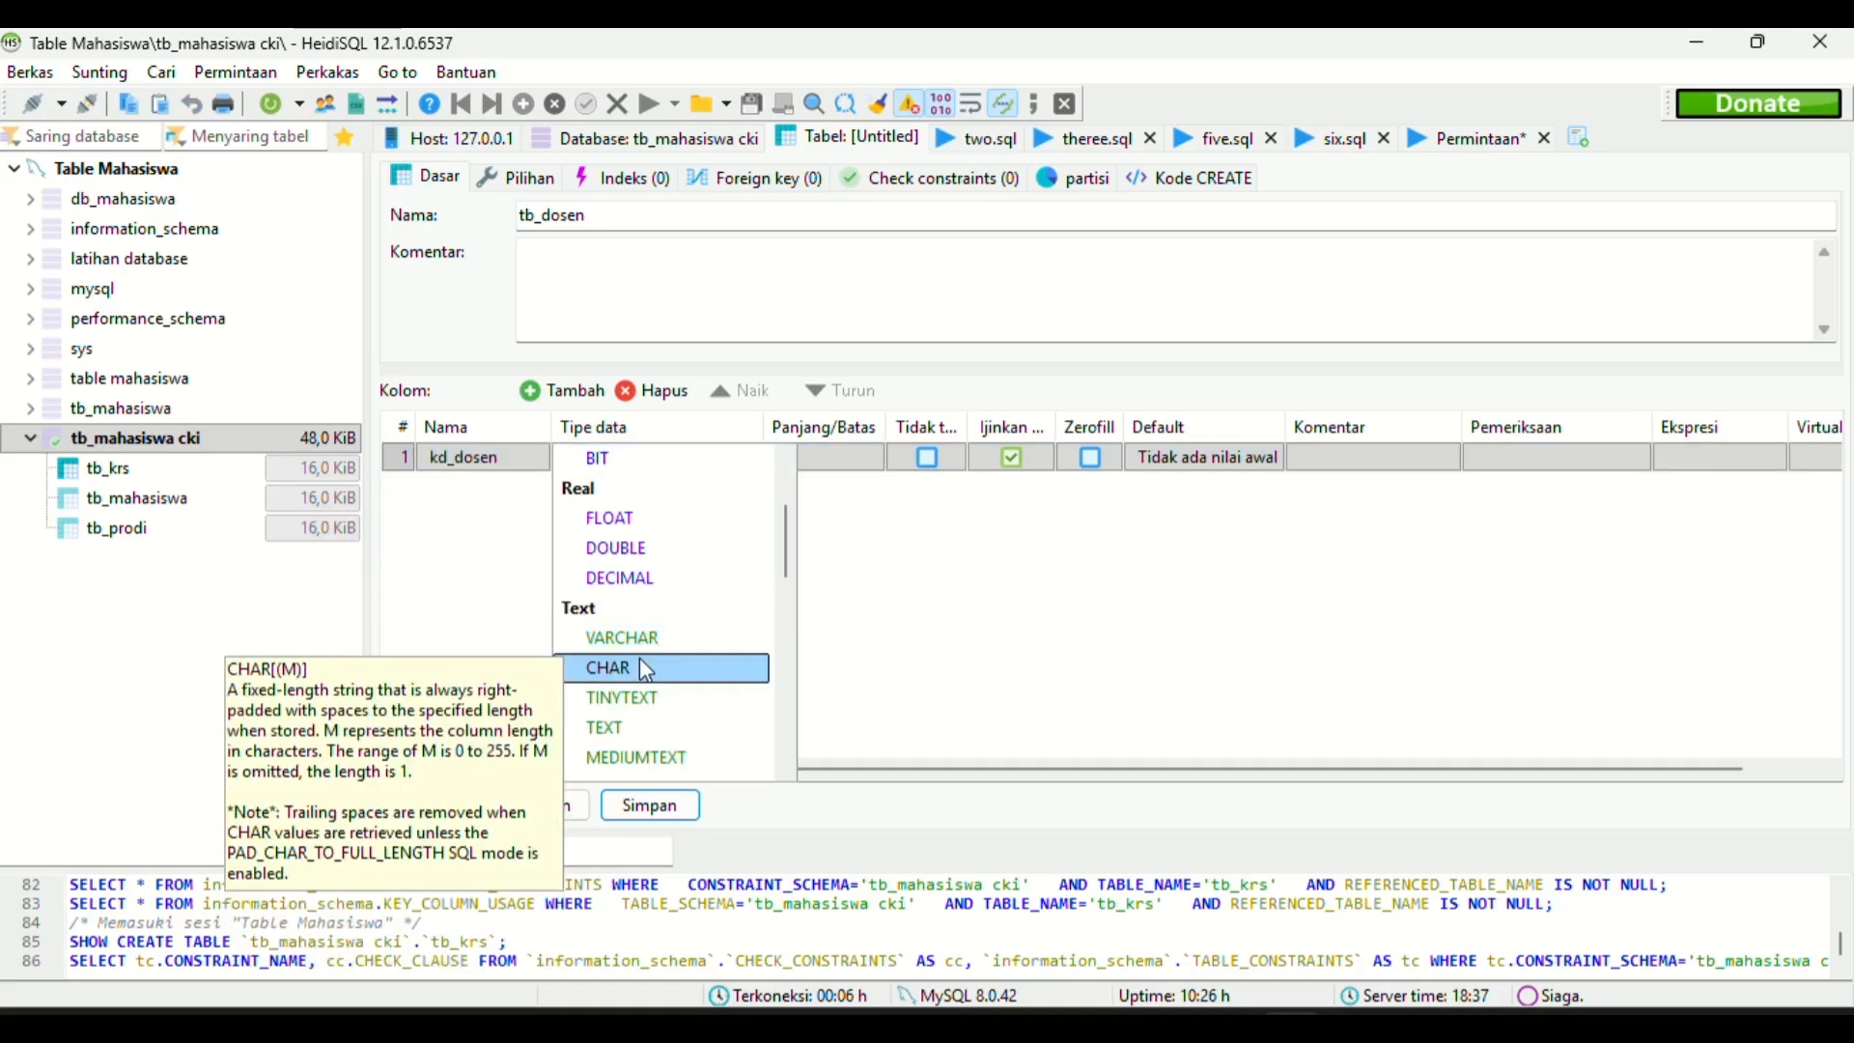
{"action": "left_click", "coordinate": [641, 661]}
Add a second column named "nama_dosen" with the VARCHAR data type and save the tb_dosen table.
{"action": "left_click", "coordinate": [557, 398]}
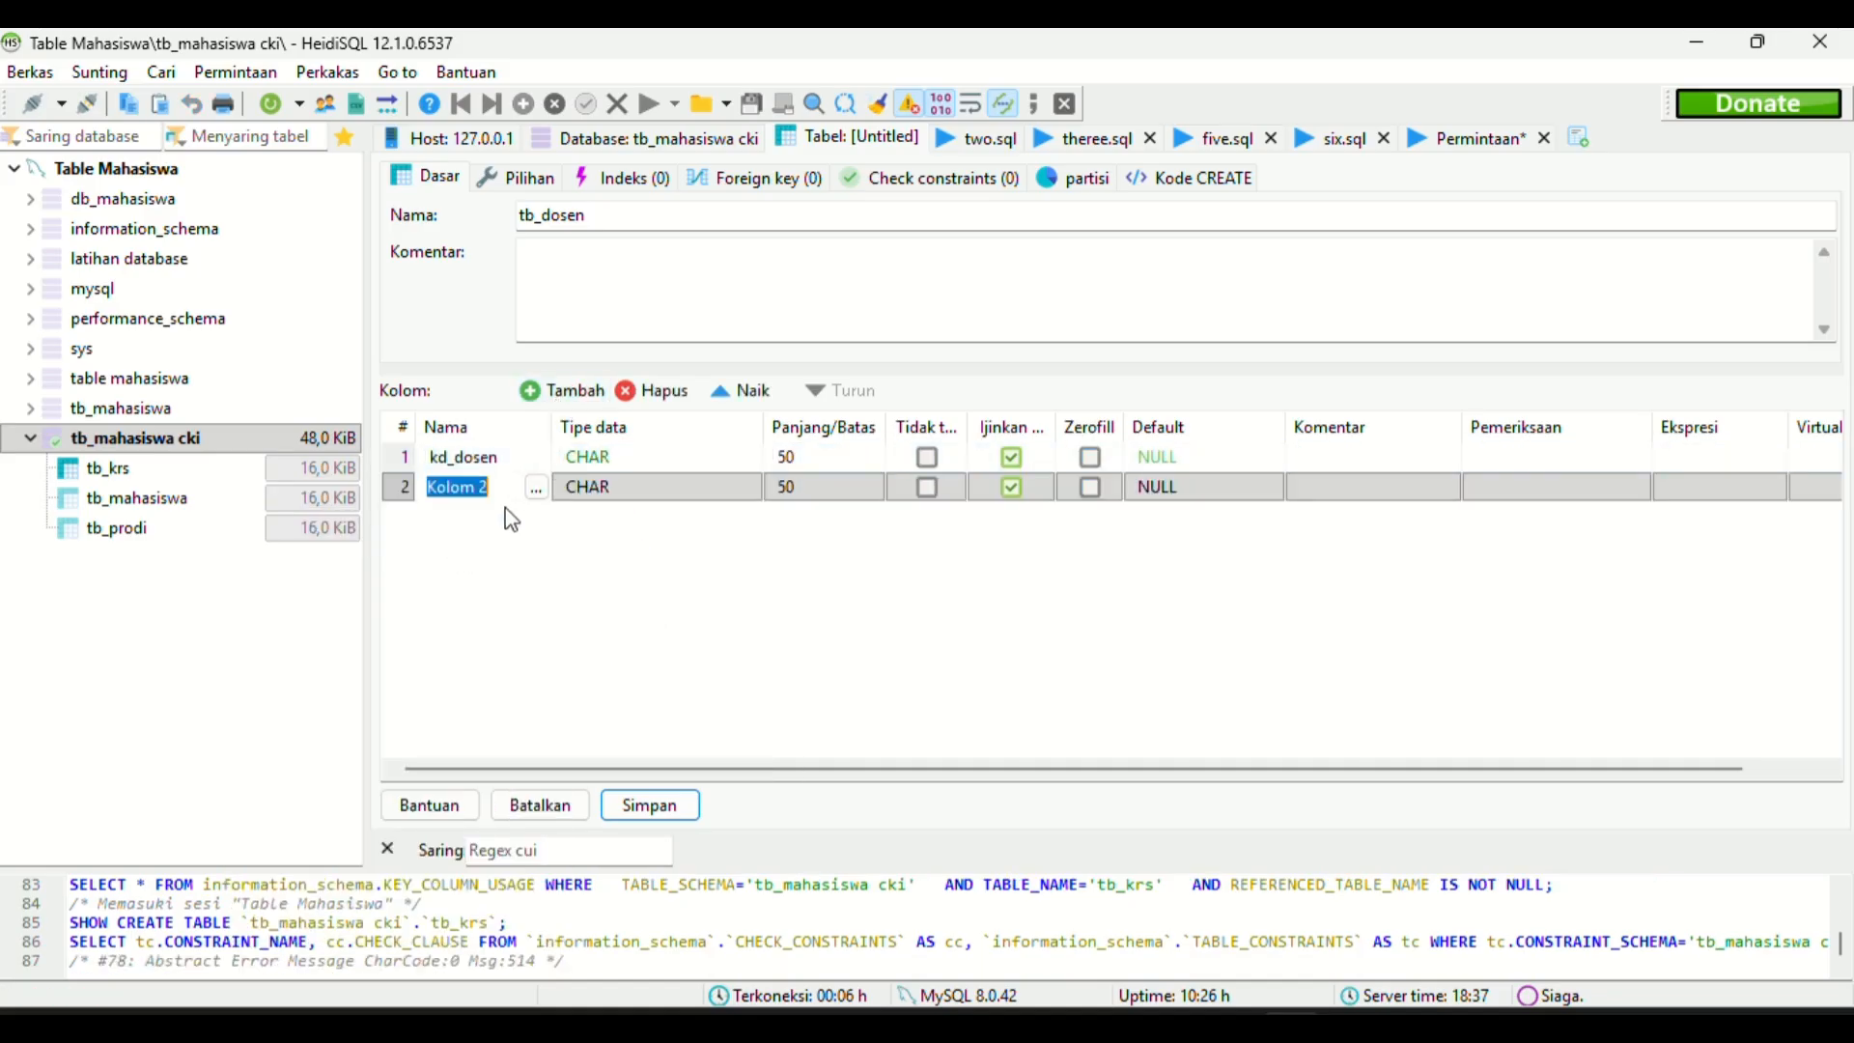
{"action": "type", "text": "nama"}
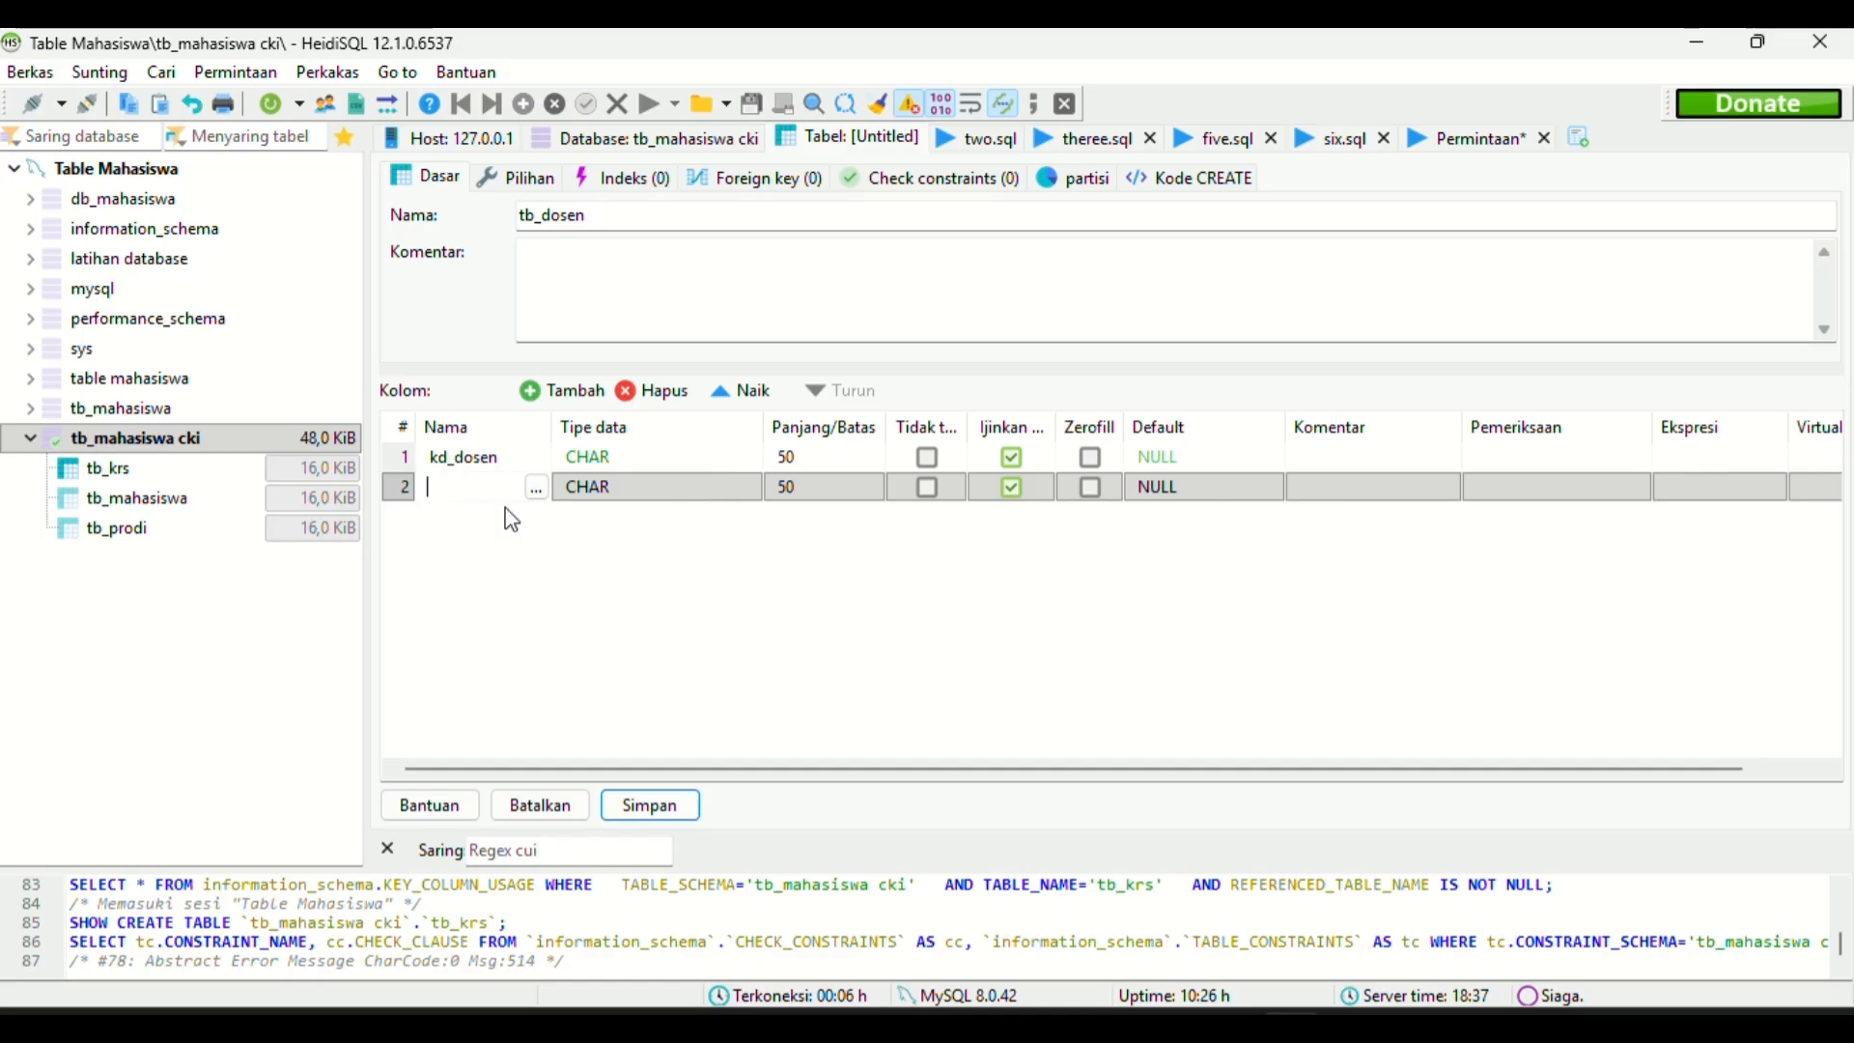
{"action": "type", "text": "_dosen"}
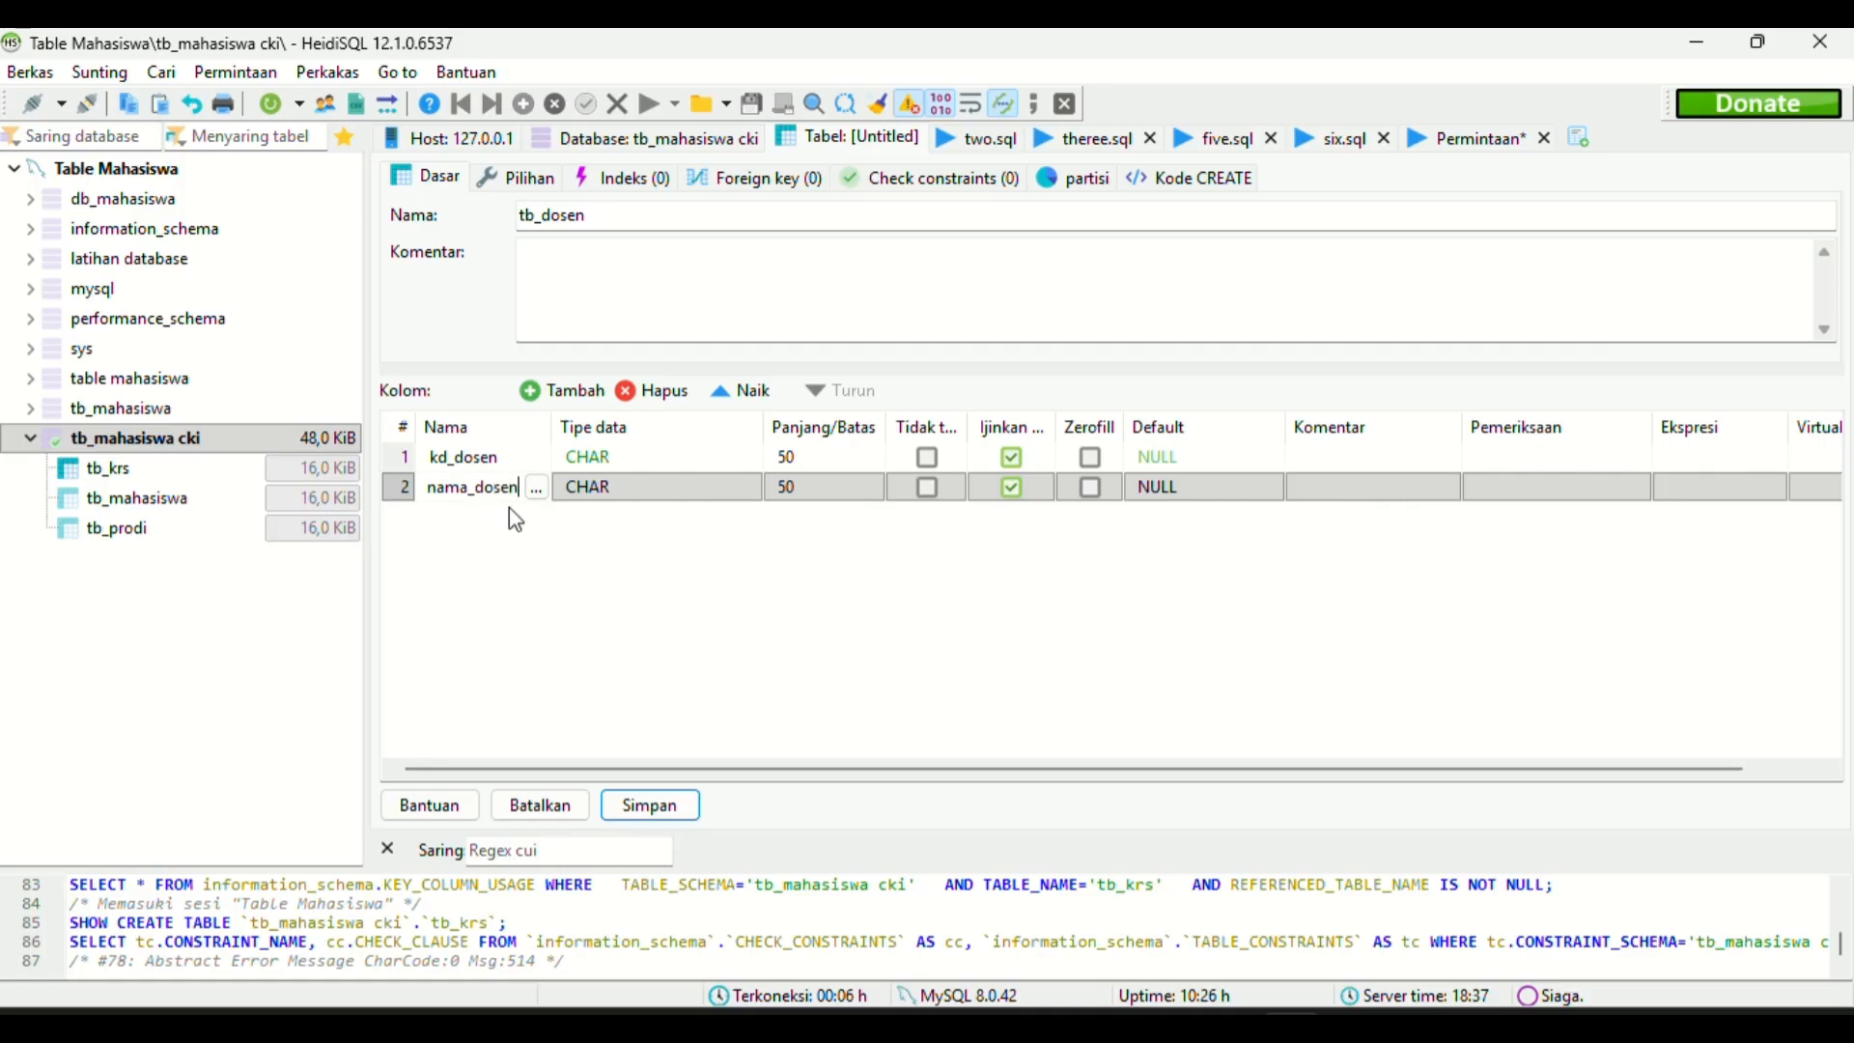
{"action": "left_click", "coordinate": [641, 493]}
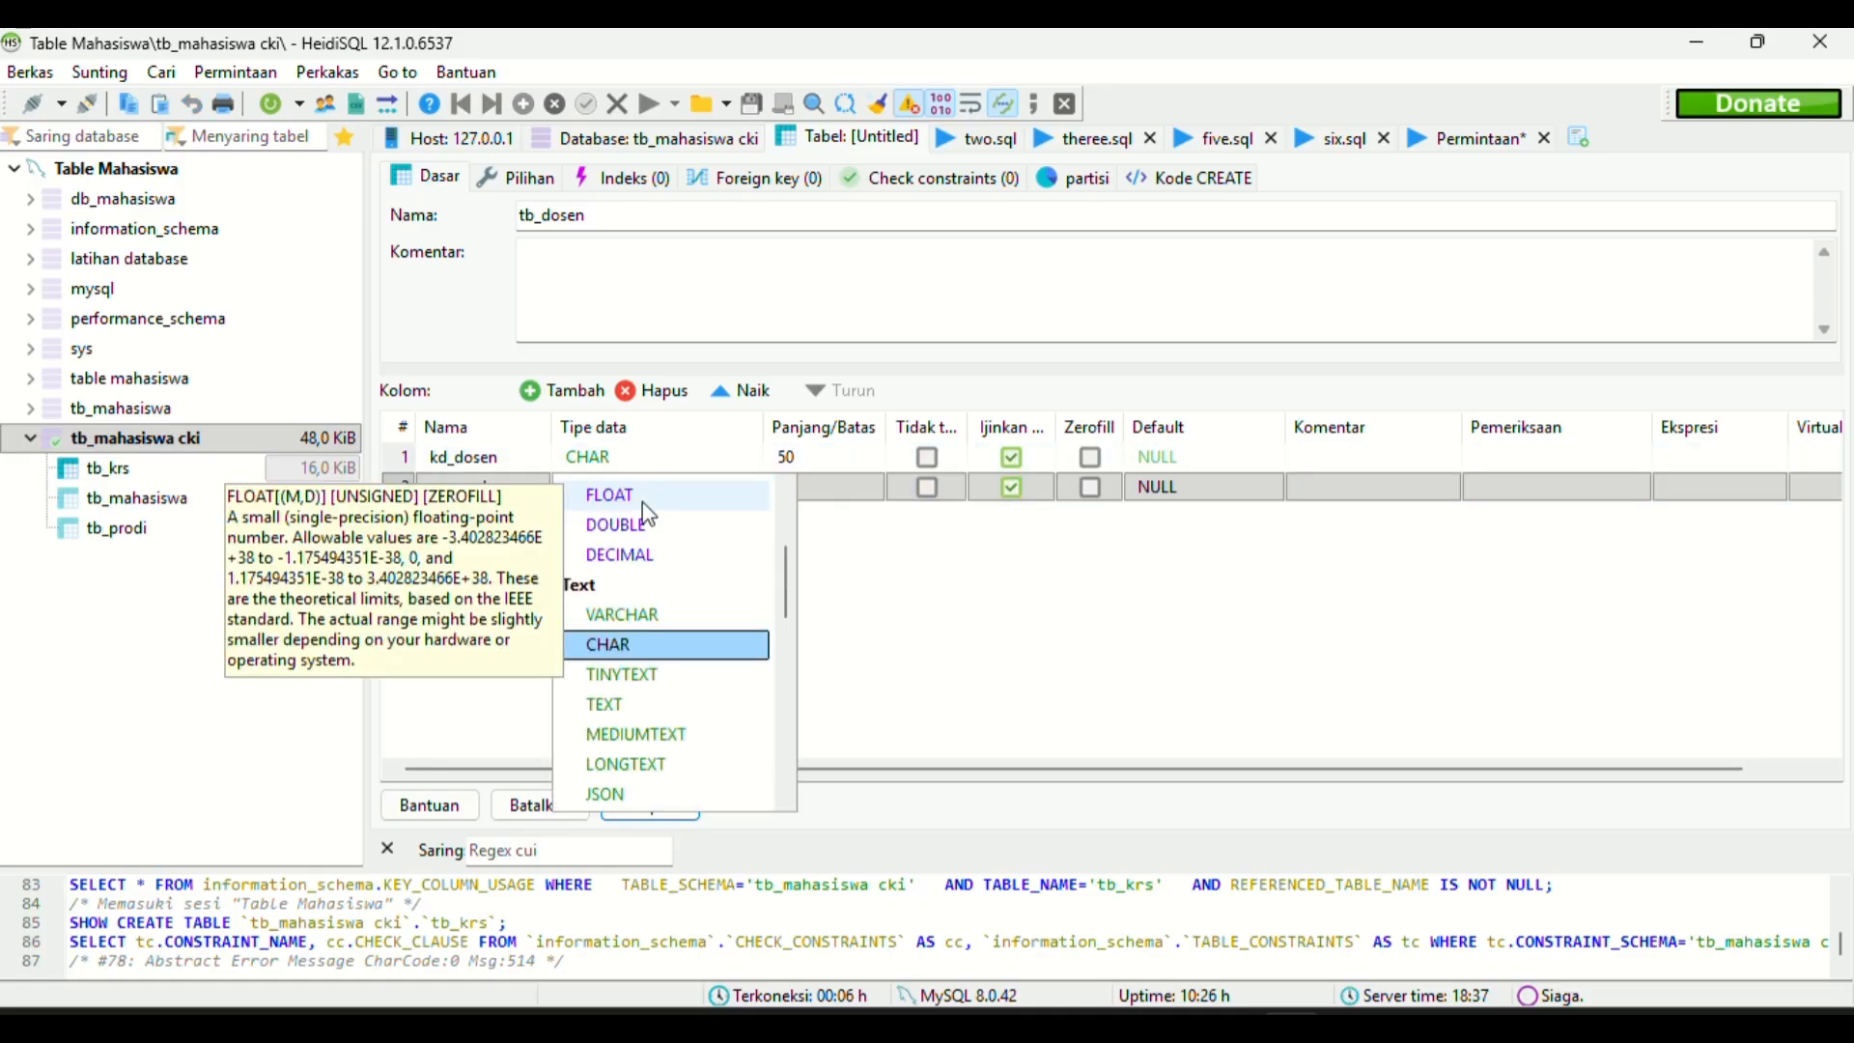
{"action": "left_click", "coordinate": [628, 618]}
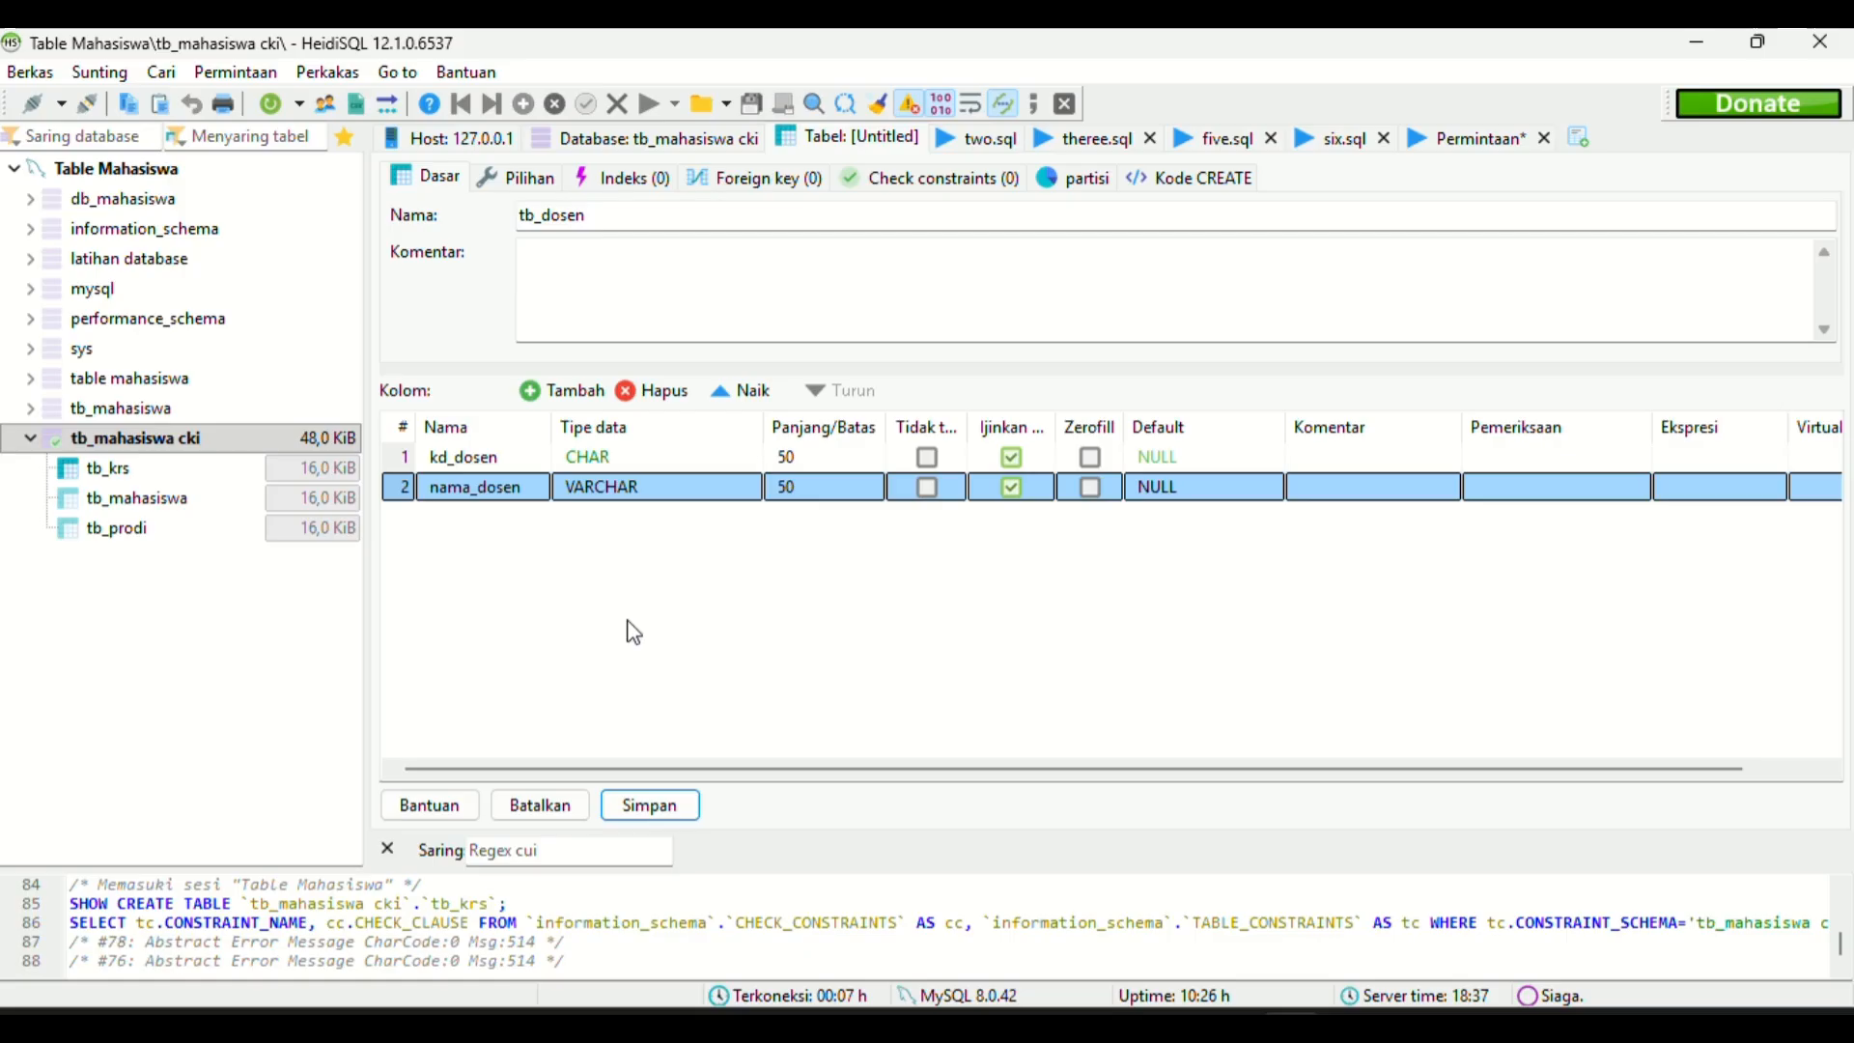
{"action": "left_click", "coordinate": [642, 571]}
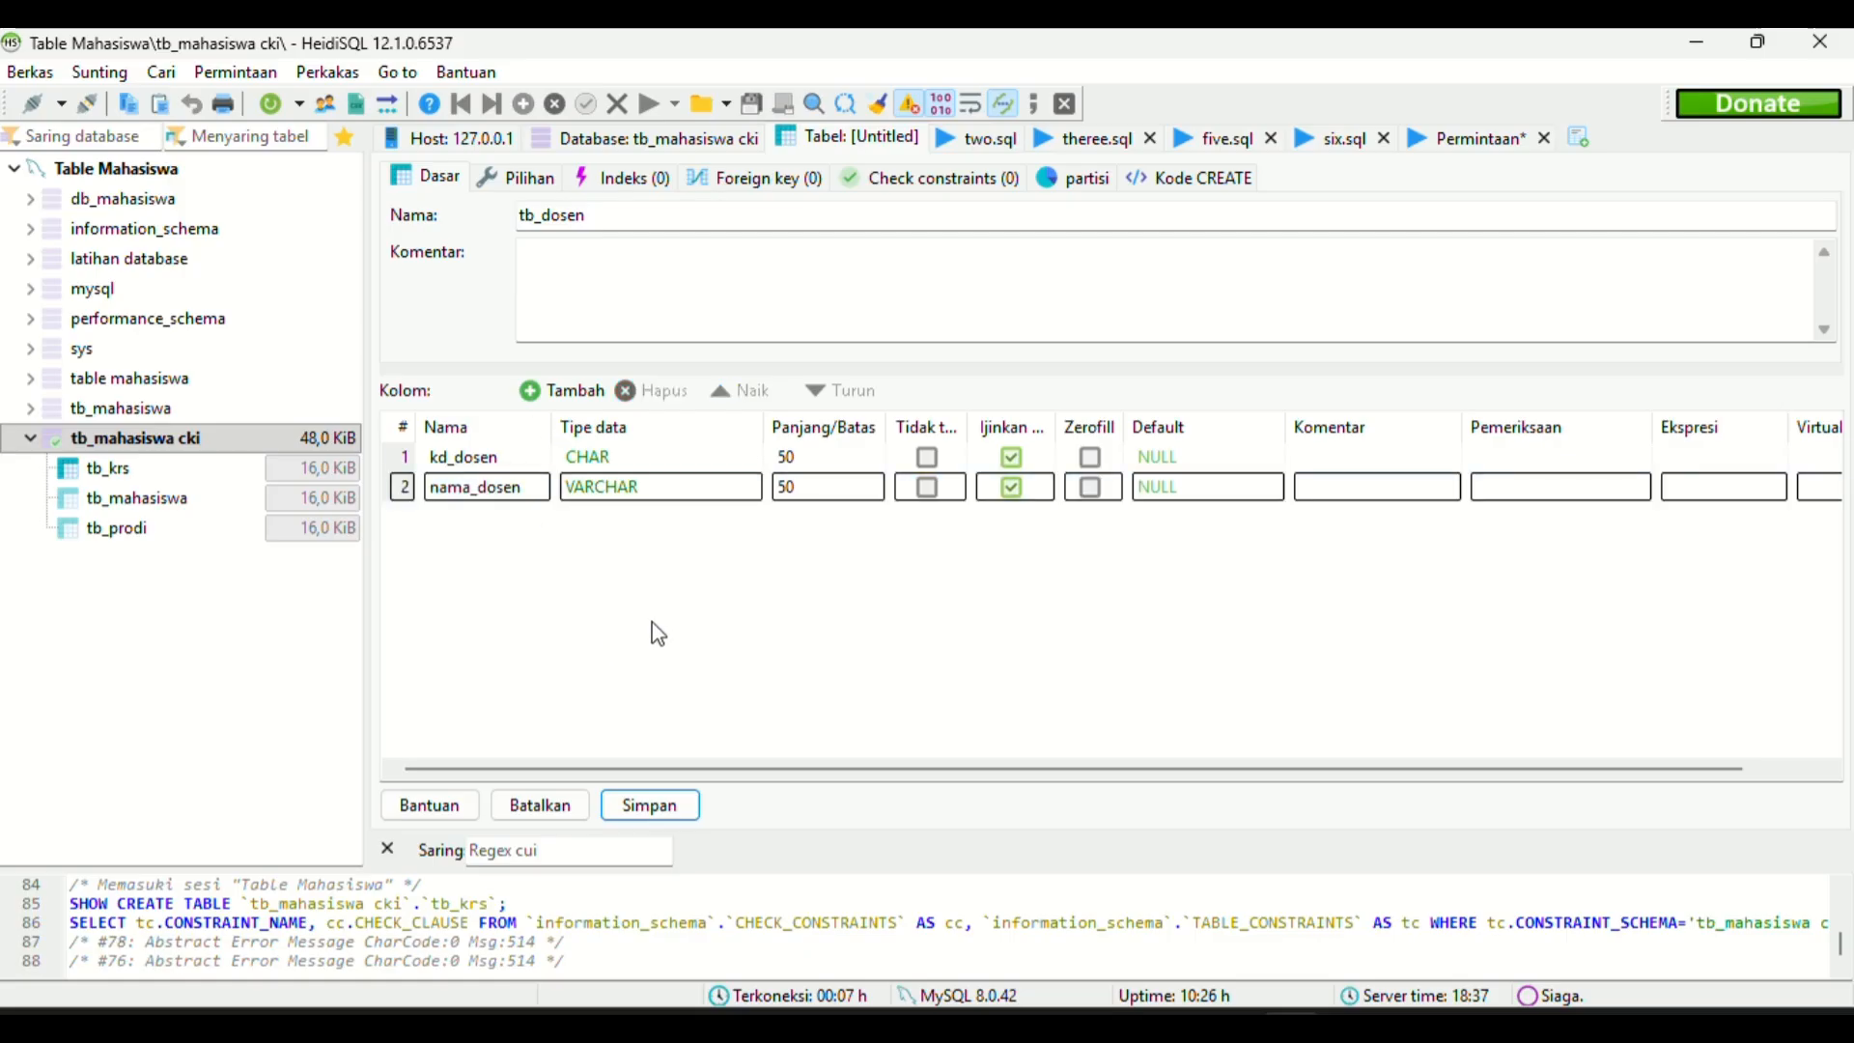
{"action": "left_click", "coordinate": [662, 807]}
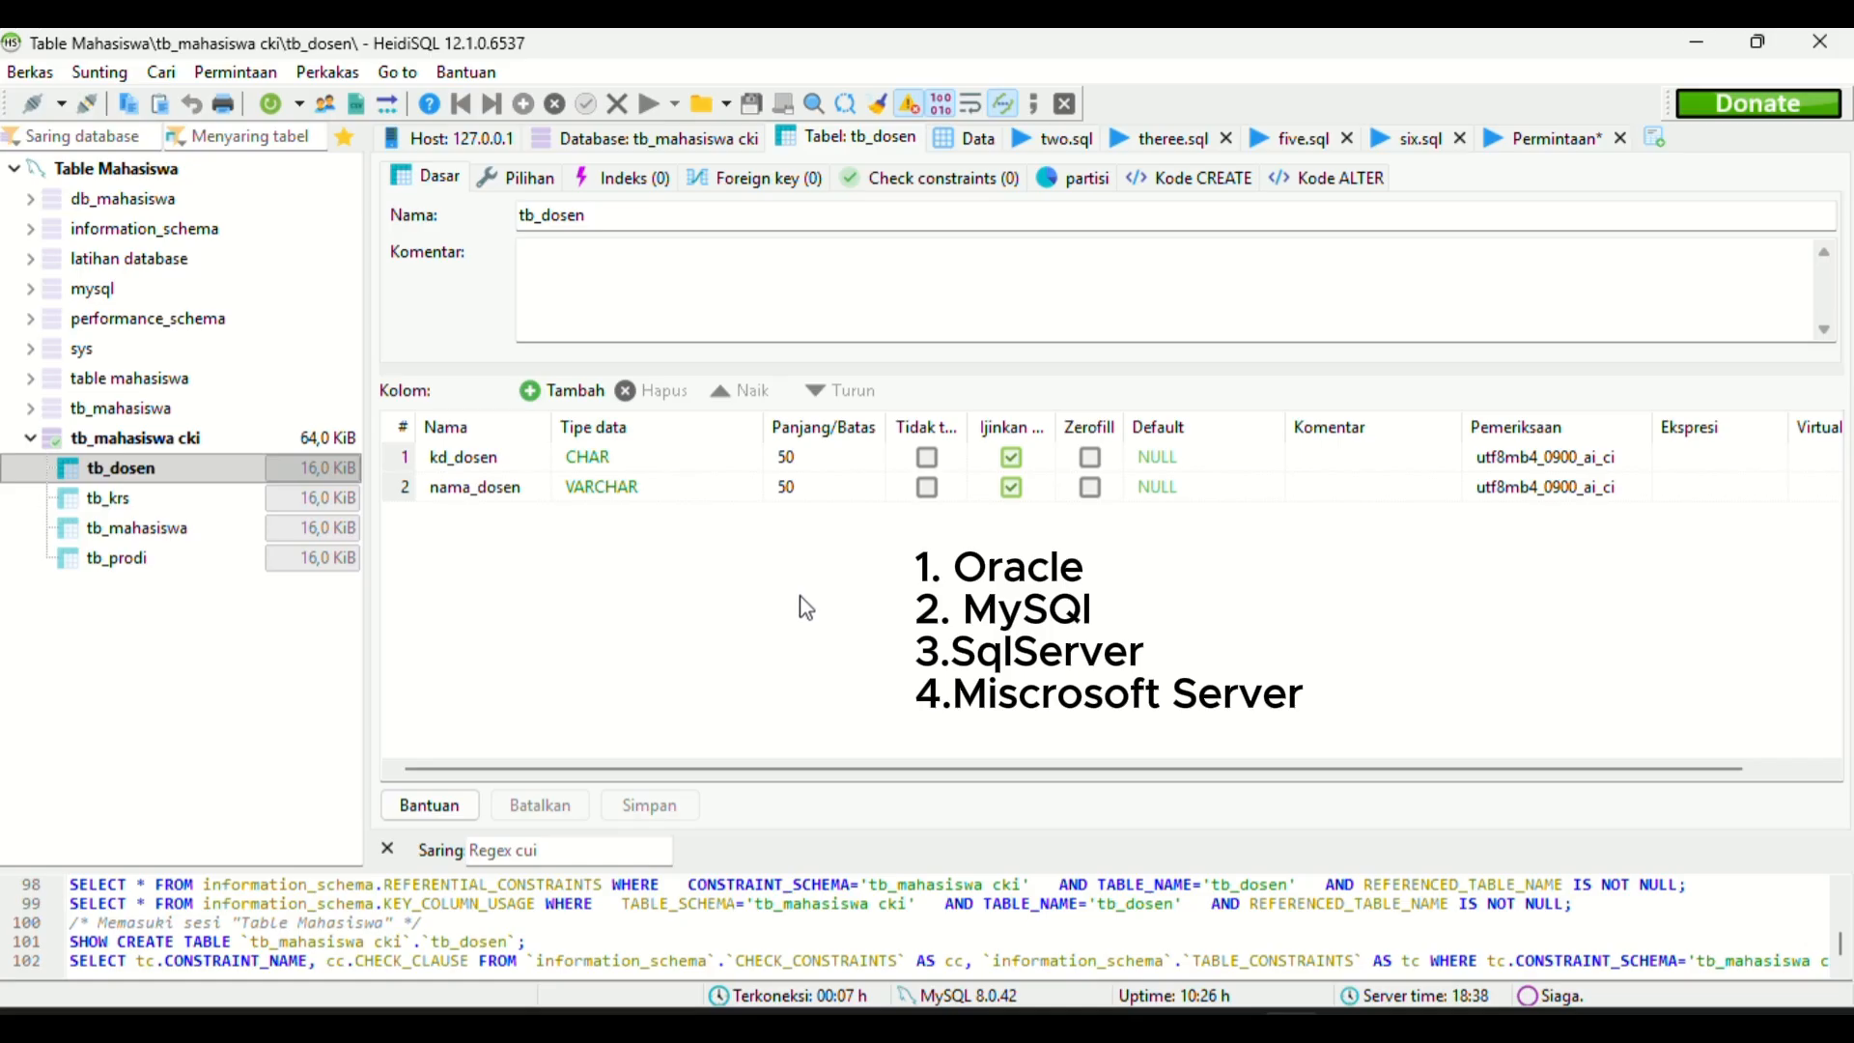
Examine the columns and data of tb_dosen, tb_krs and tb_mahasiswa, and the table overview of the tb_mahasiswa cki database.
{"action": "scroll", "coordinate": [815, 621], "scroll_direction": "right", "scroll_amount": 2}
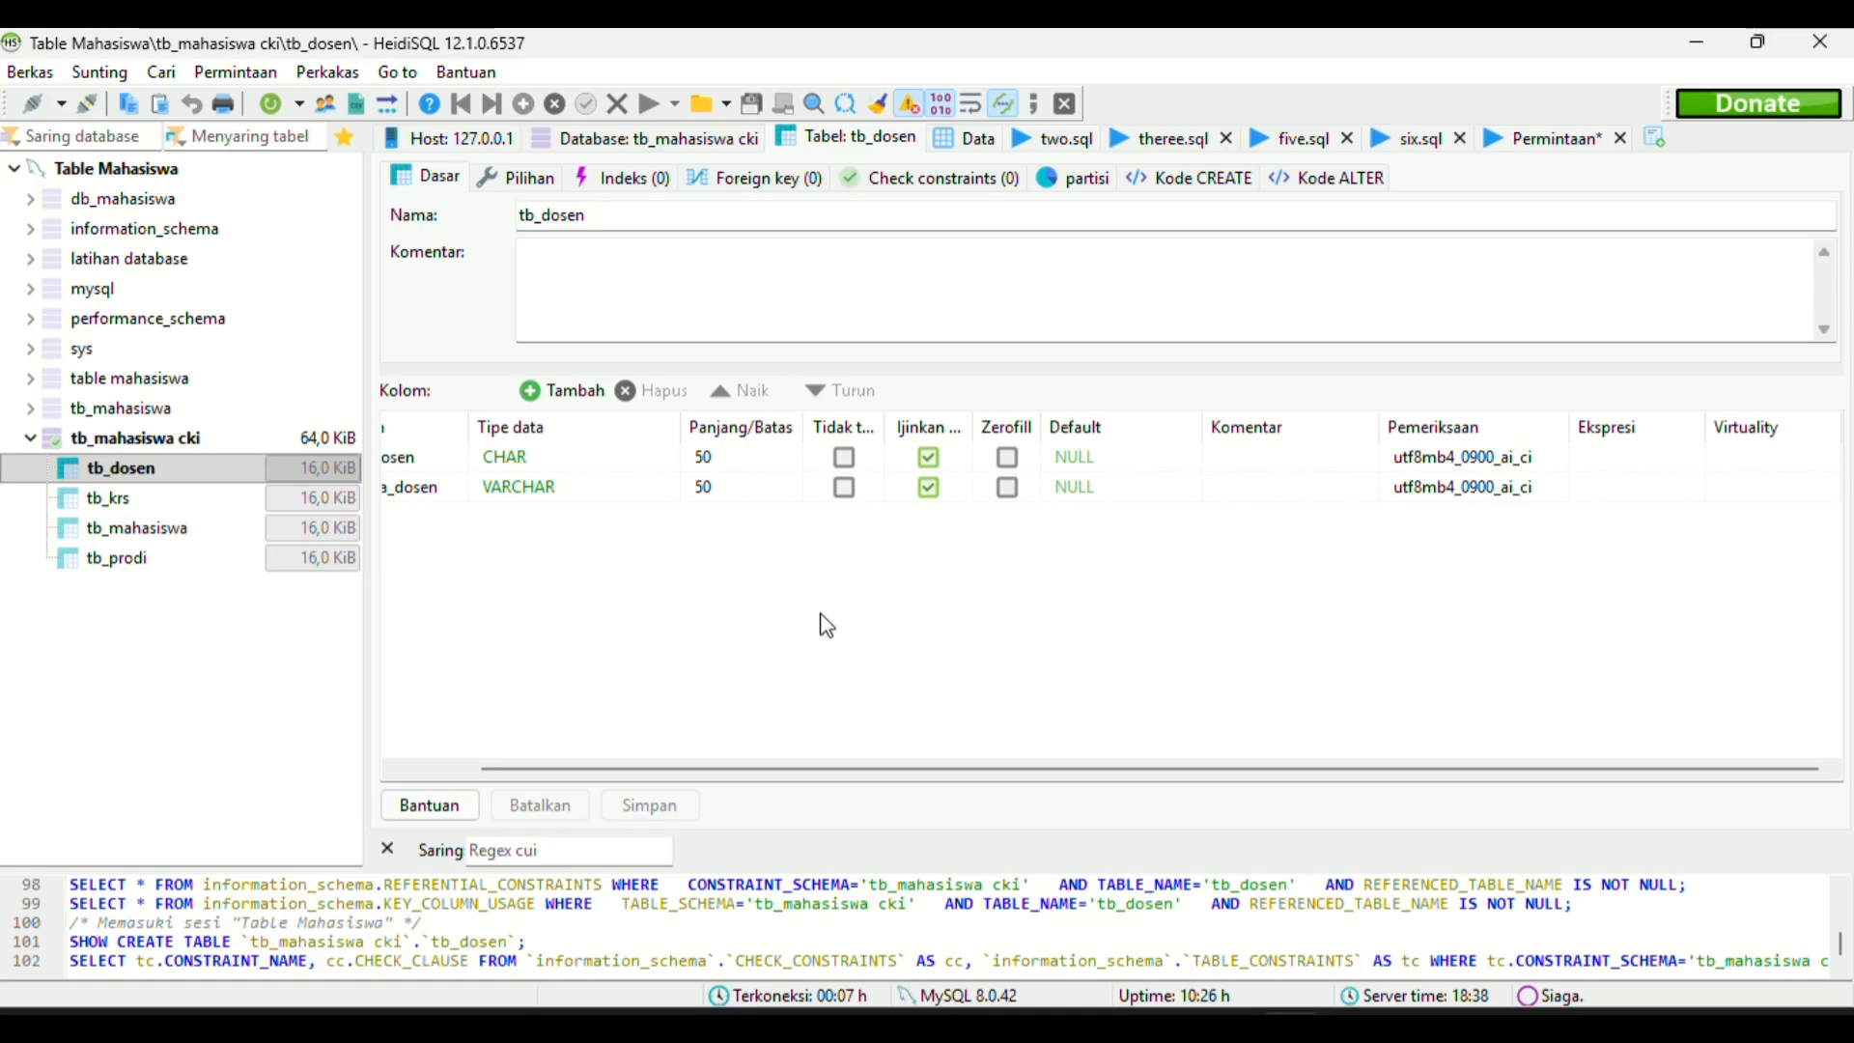
{"action": "left_click", "coordinate": [164, 515]}
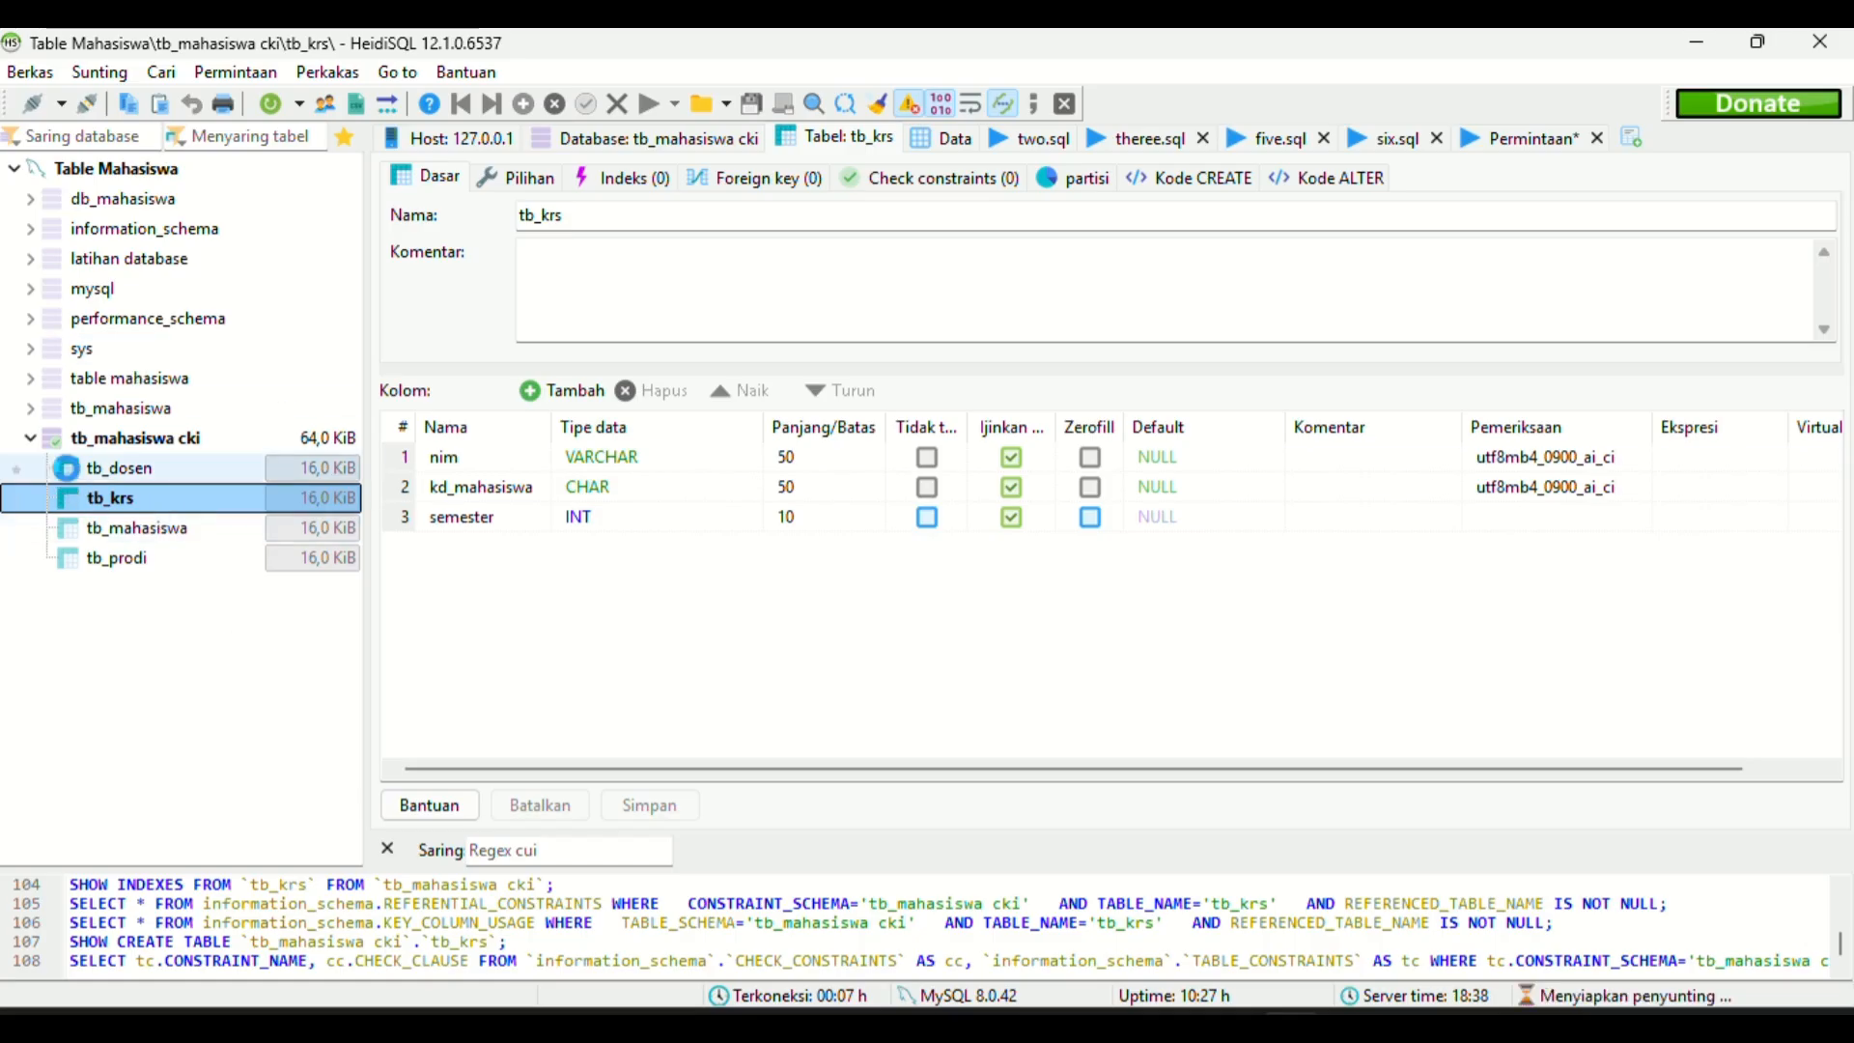
{"action": "left_click", "coordinate": [70, 473]}
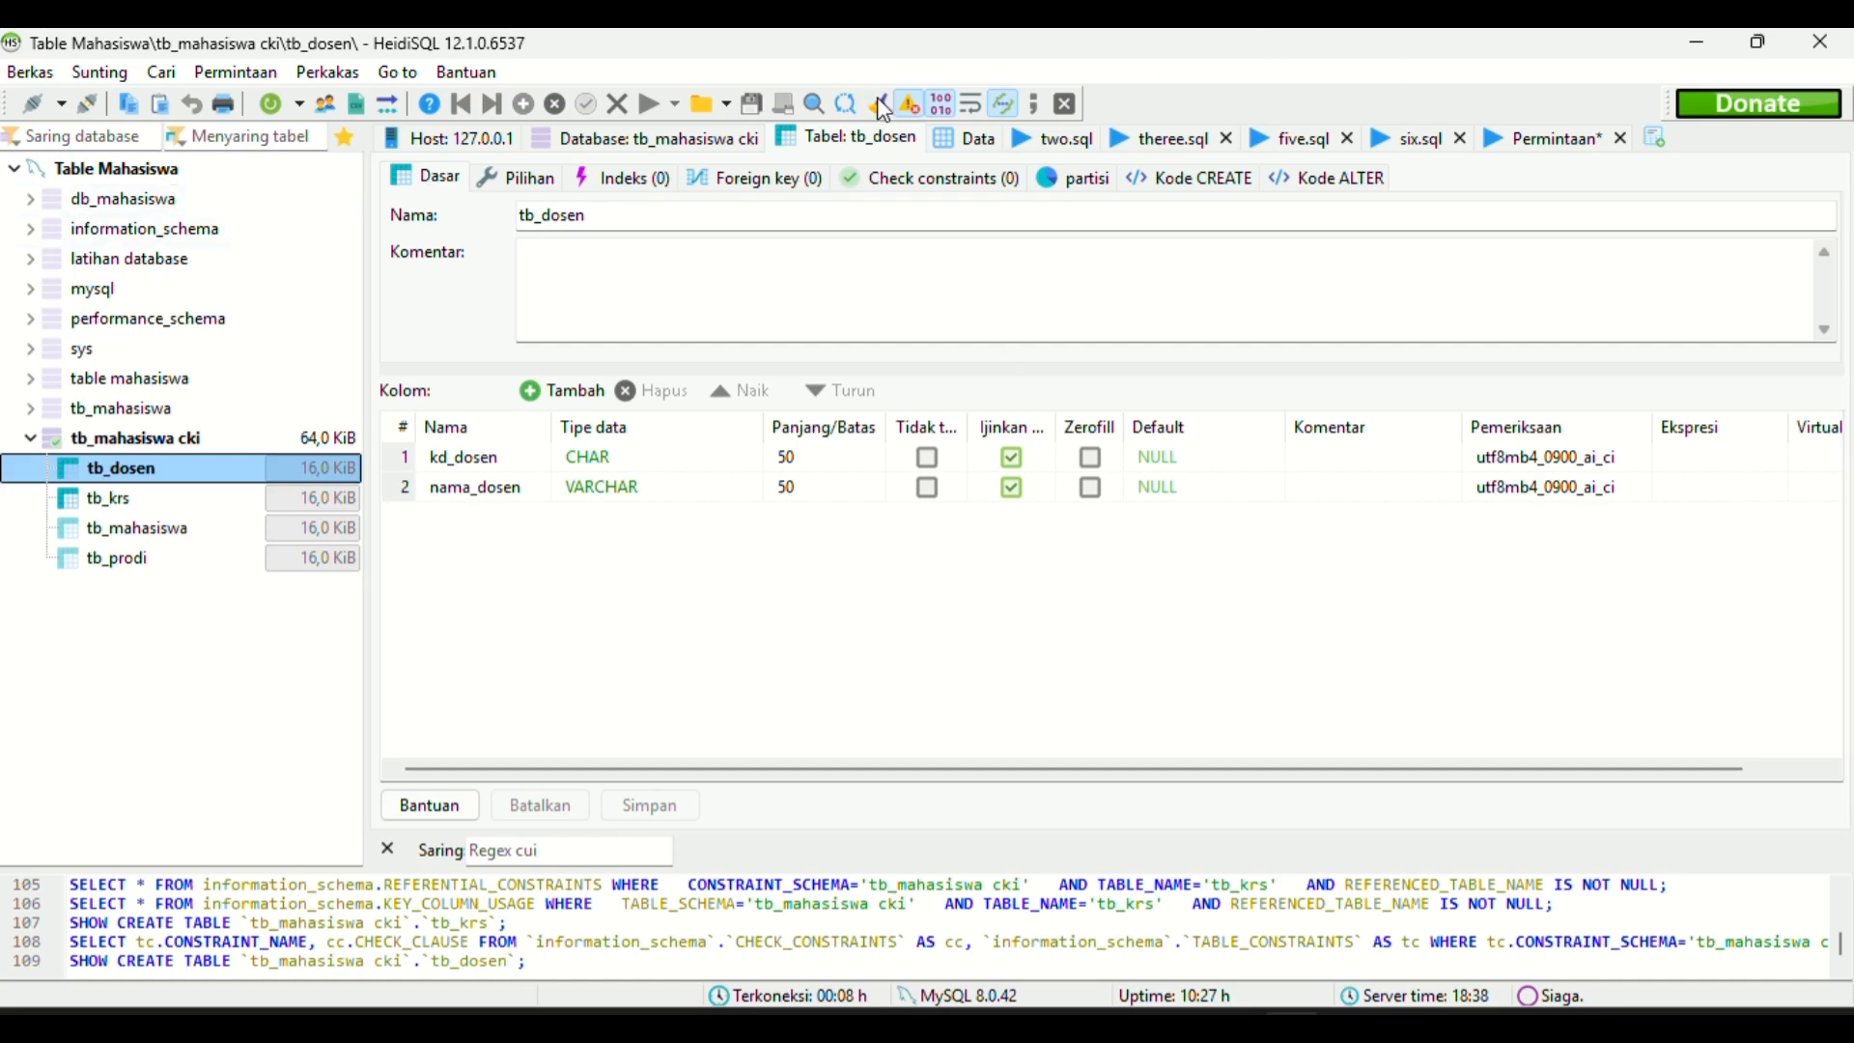
{"action": "left_click", "coordinate": [961, 140]}
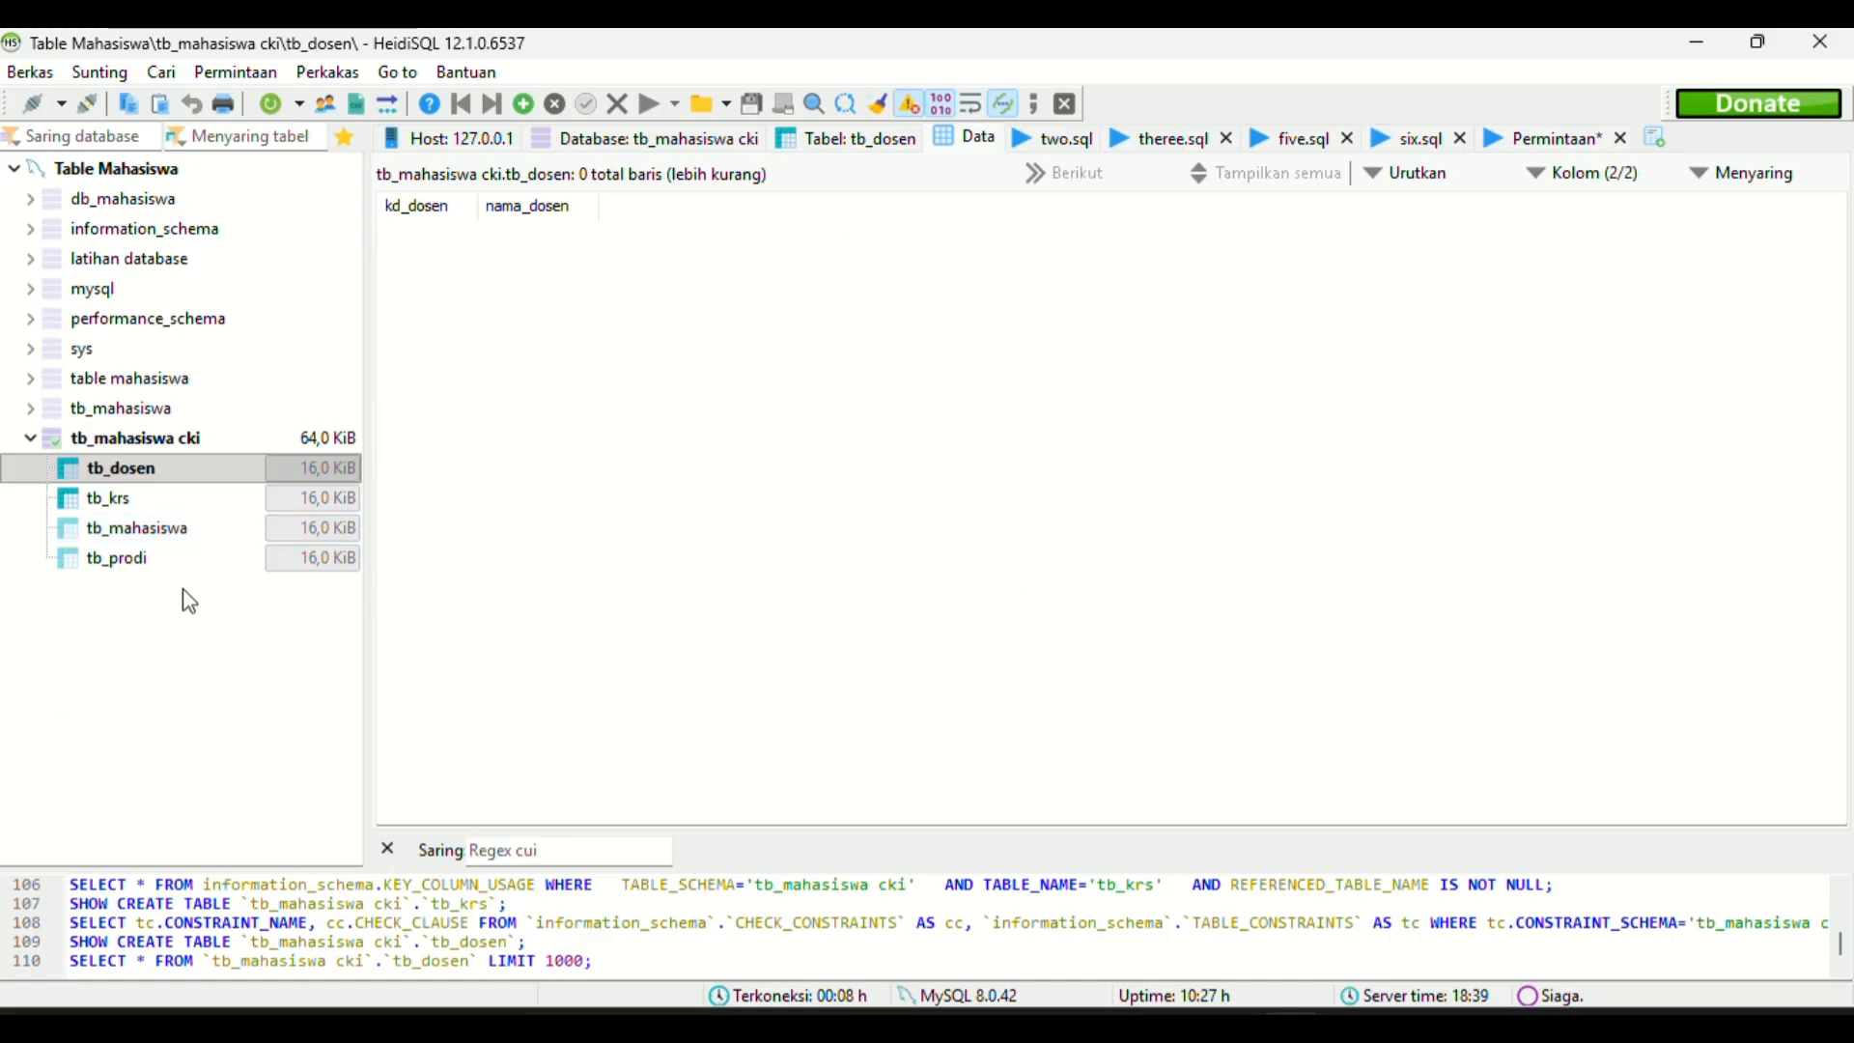
{"action": "left_click", "coordinate": [154, 500]}
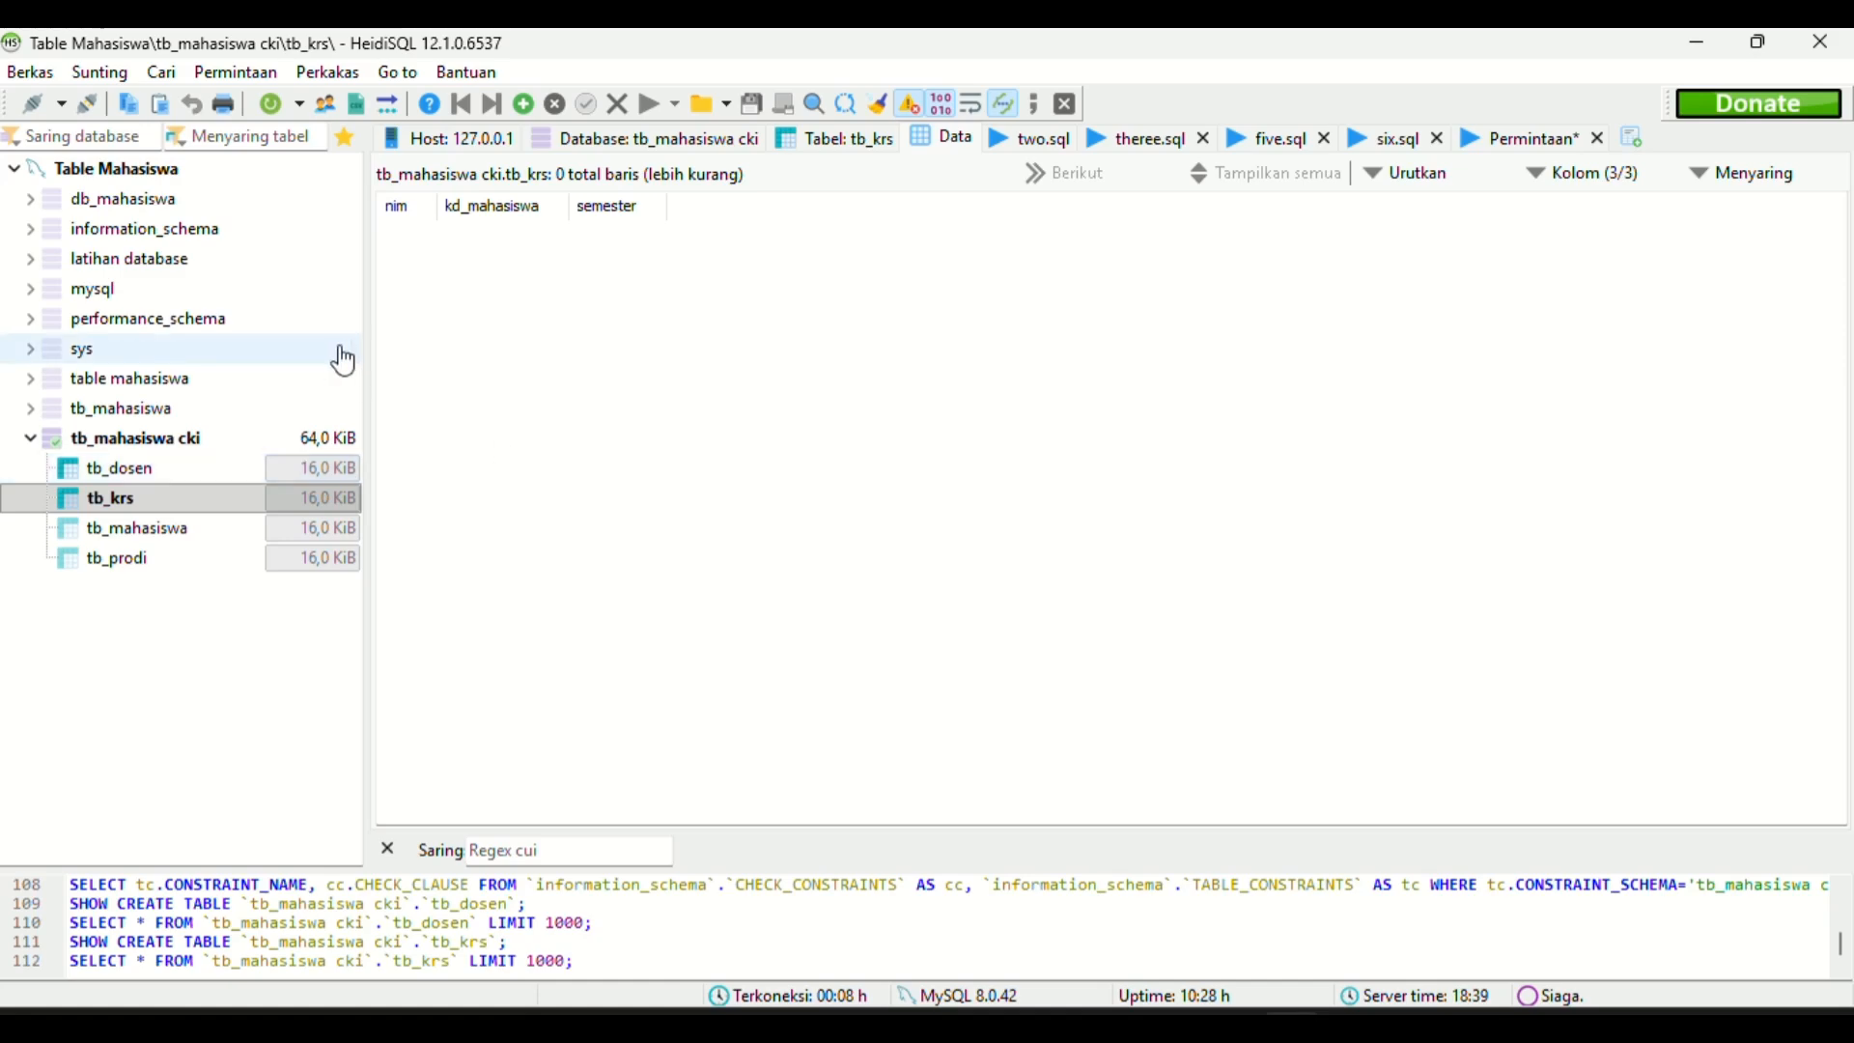
{"action": "left_click", "coordinate": [198, 540]}
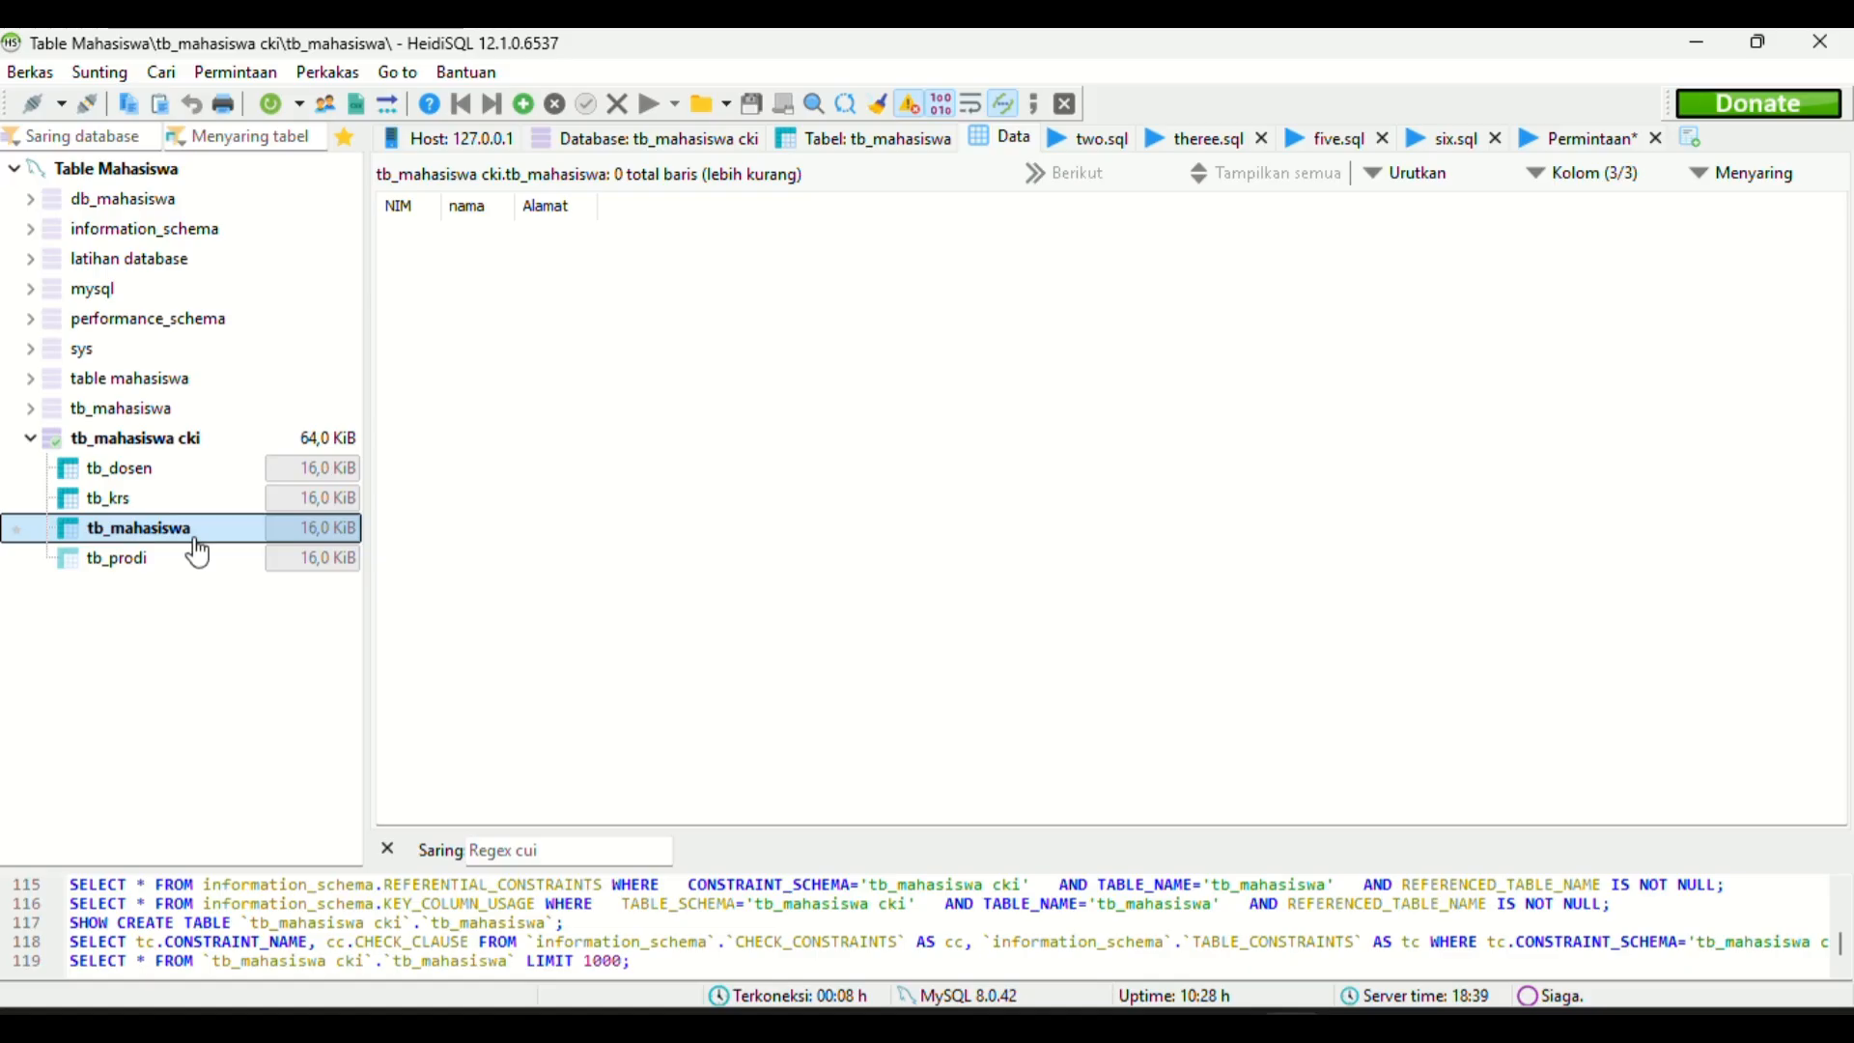
{"action": "left_click", "coordinate": [177, 474]}
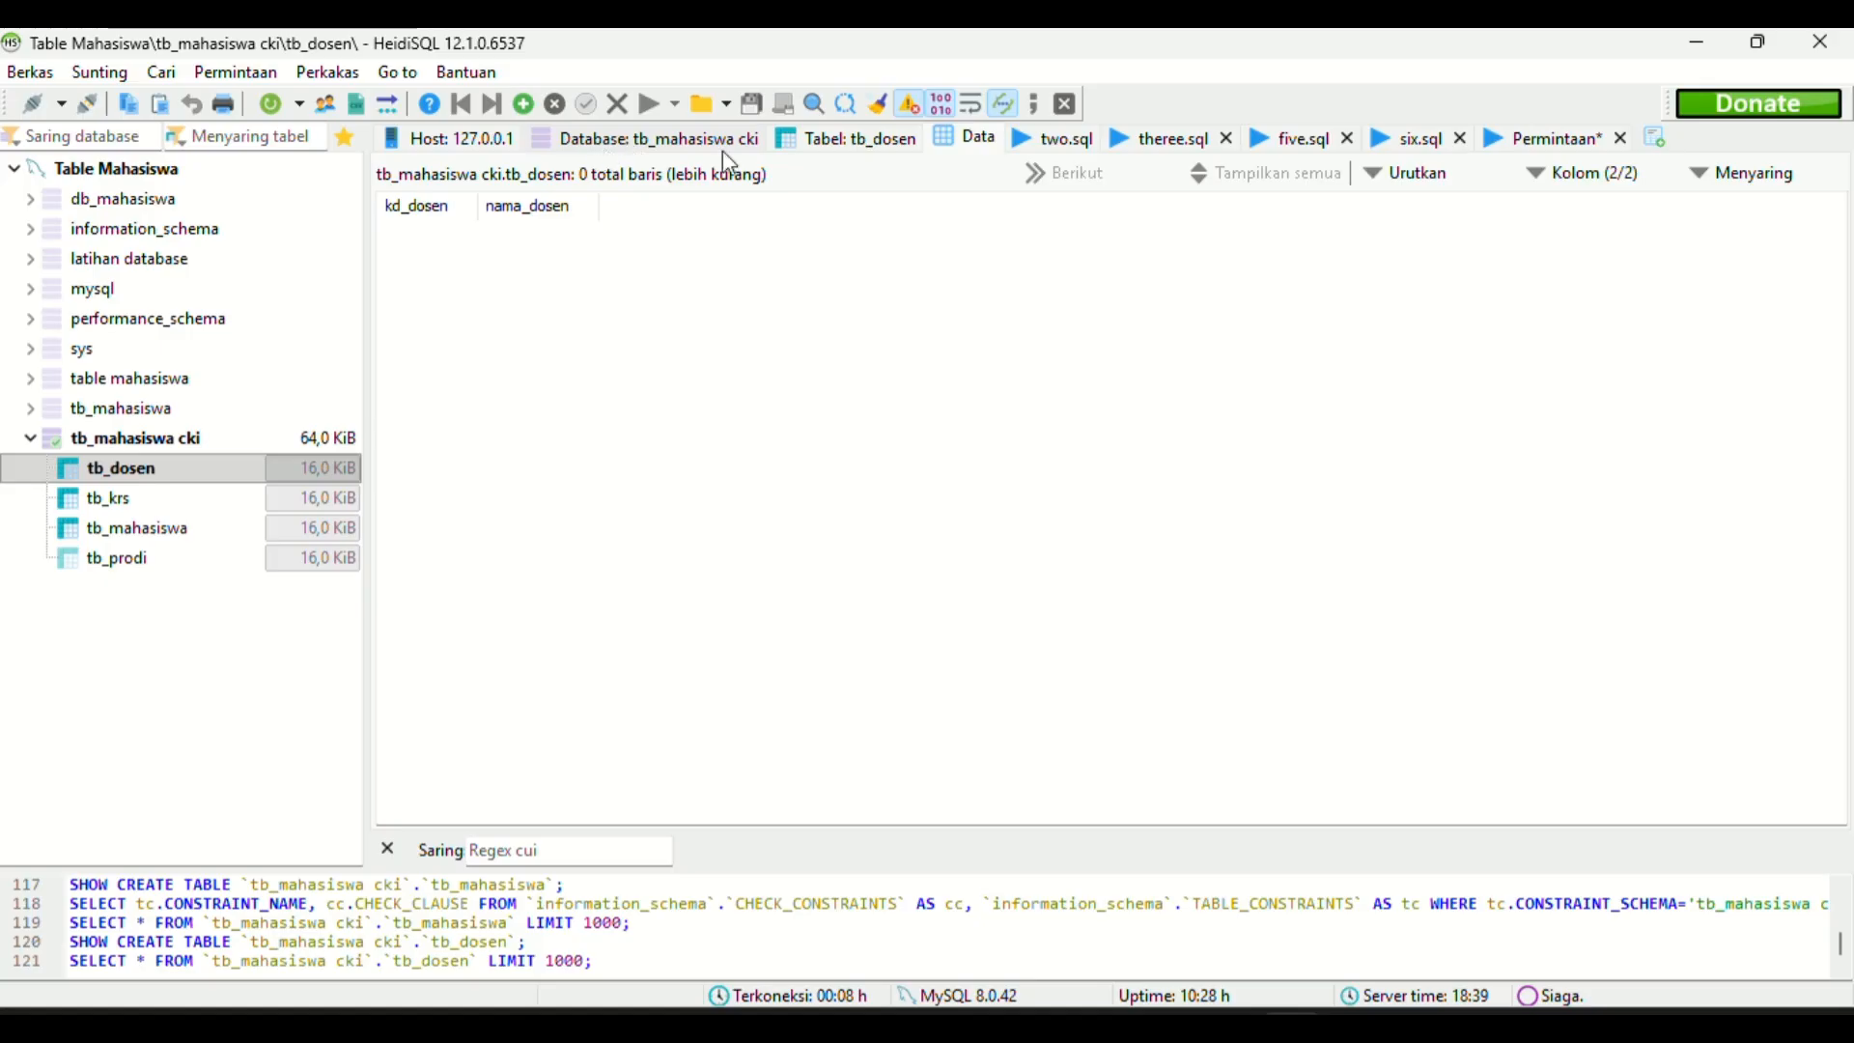
{"action": "left_click", "coordinate": [860, 143]}
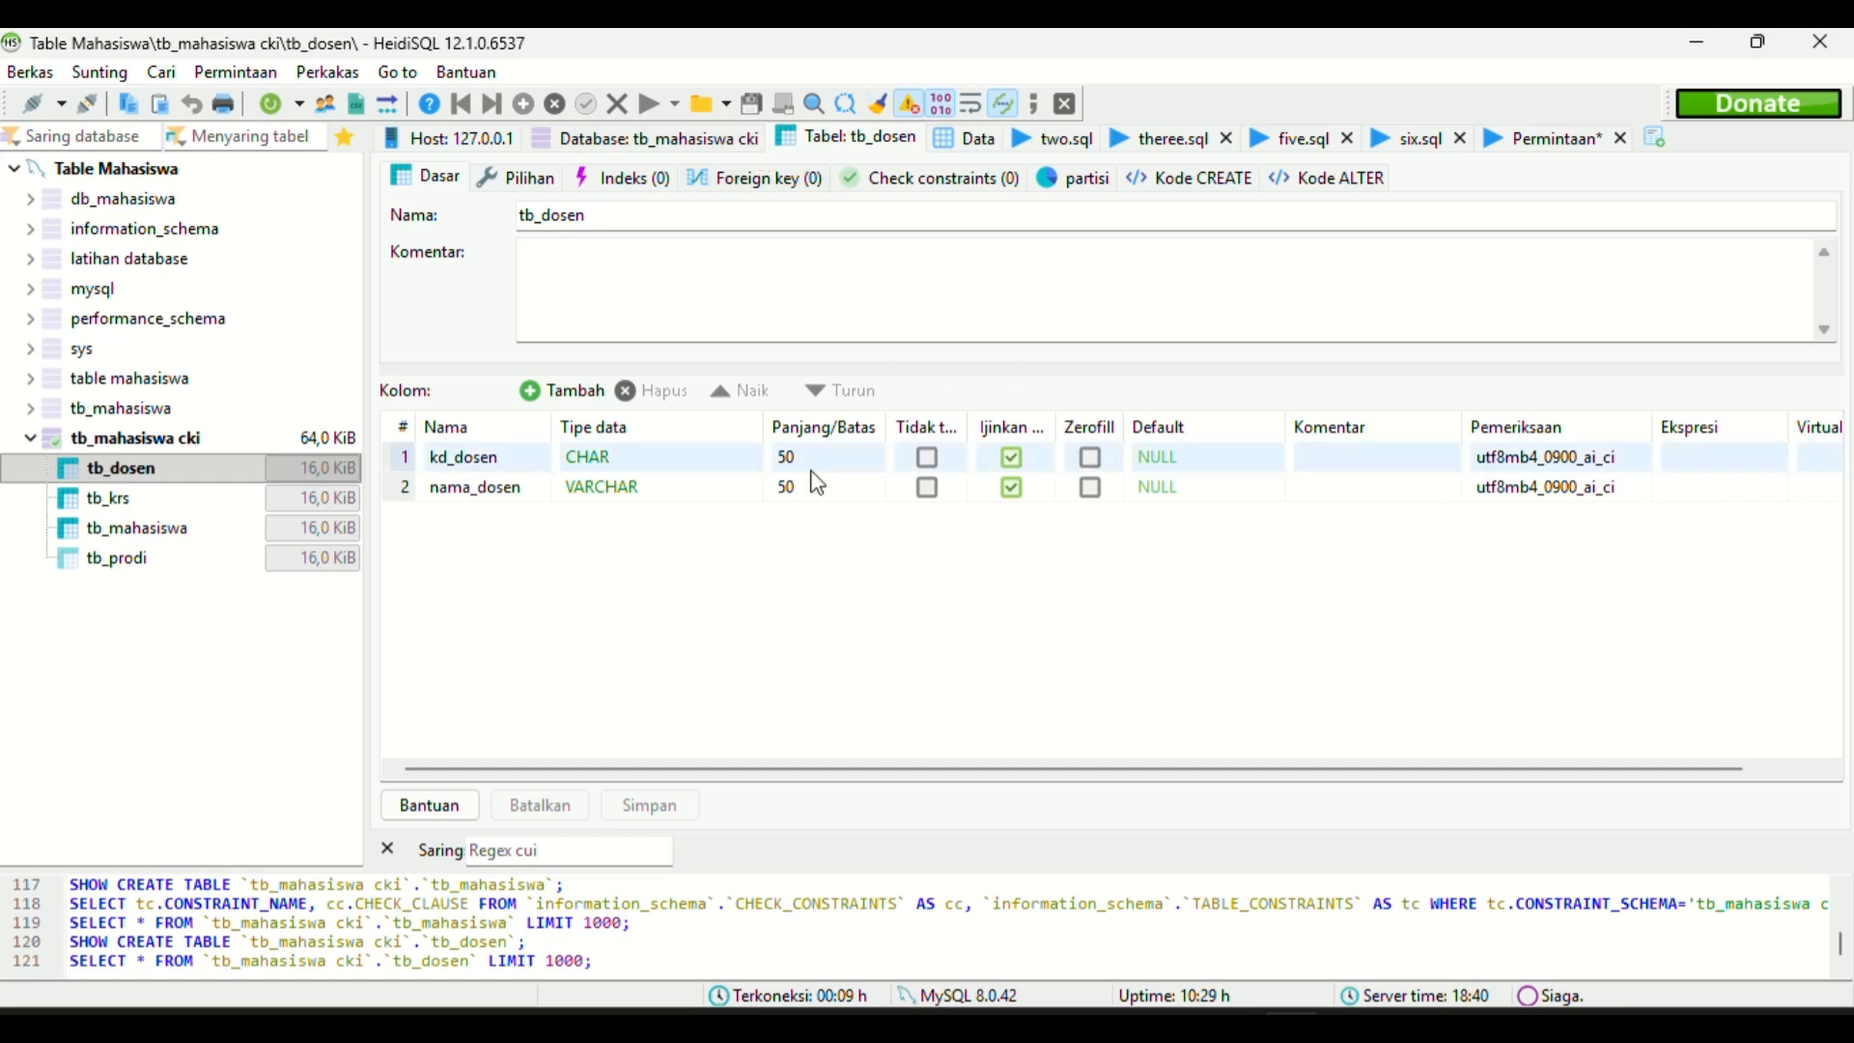
{"action": "left_click", "coordinate": [155, 438]}
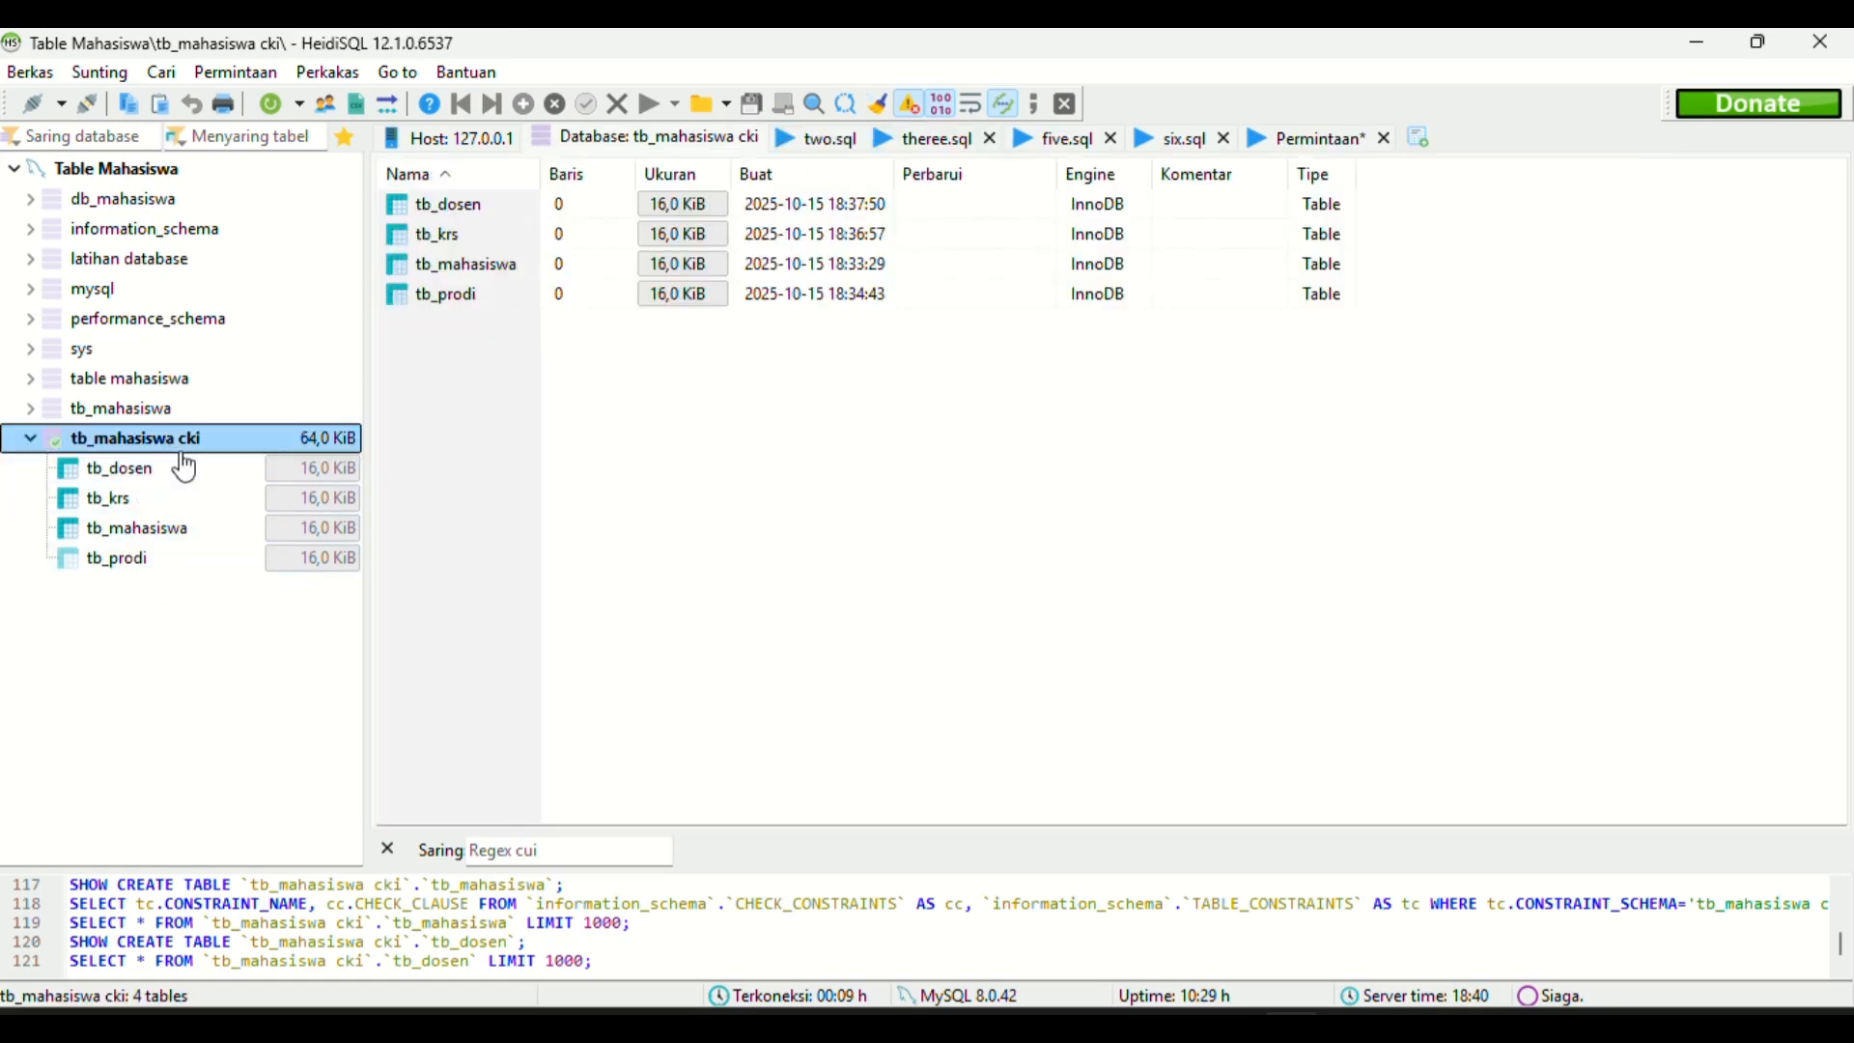